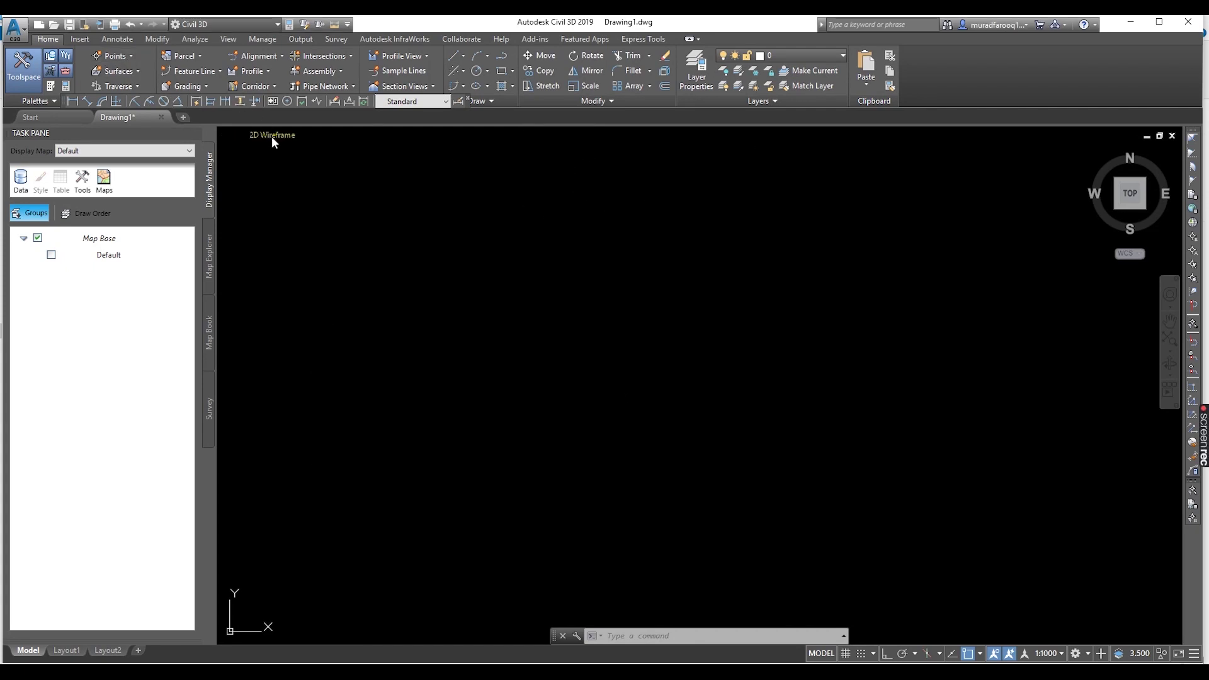
# Start a point import and browse to New folder inside SAB BASE DATA for the source files.
pyautogui.click(126, 56)
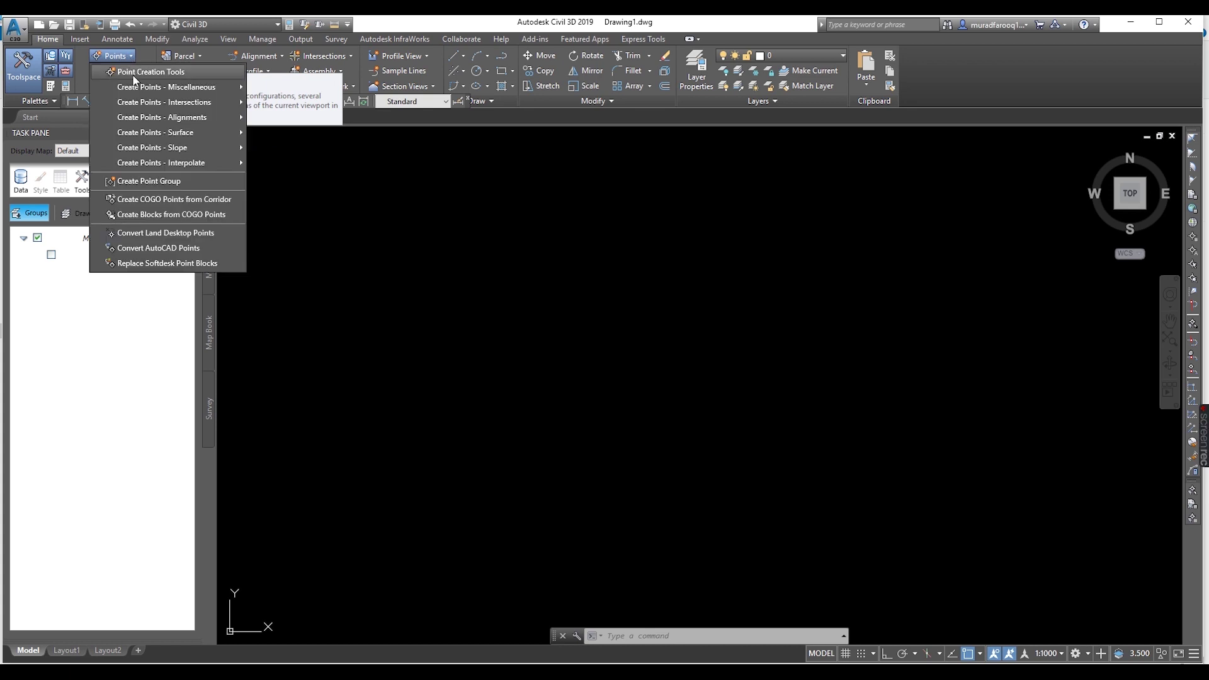
pyautogui.click(133, 73)
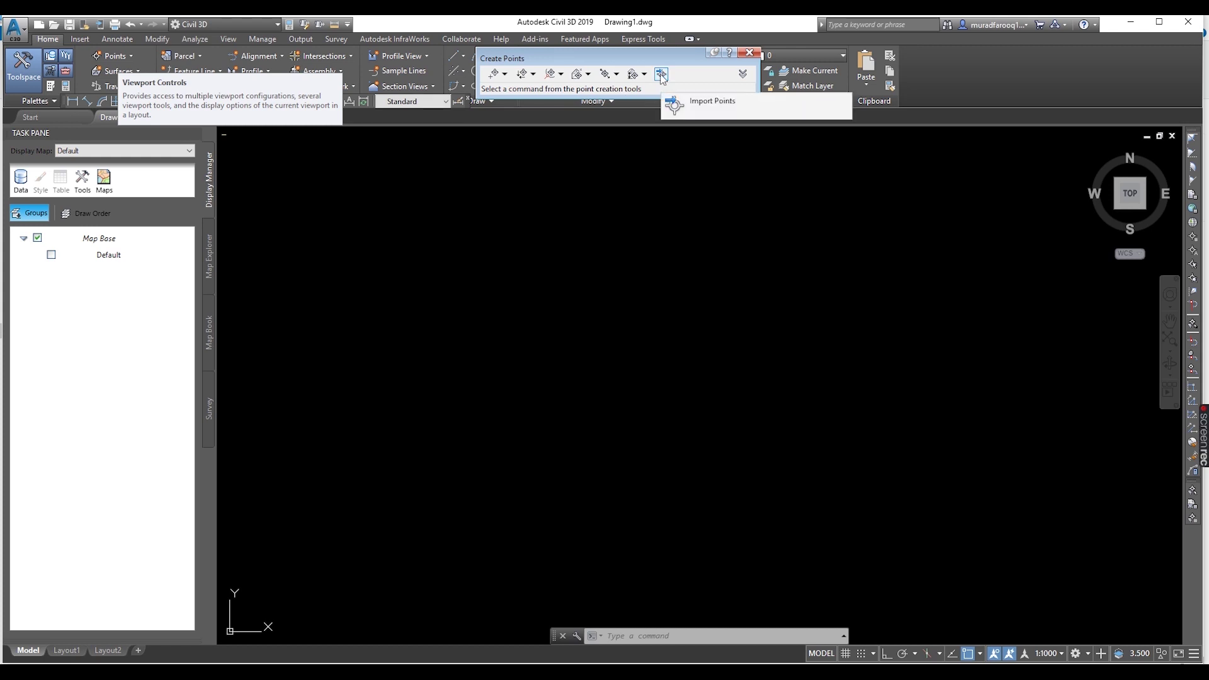
pyautogui.click(662, 75)
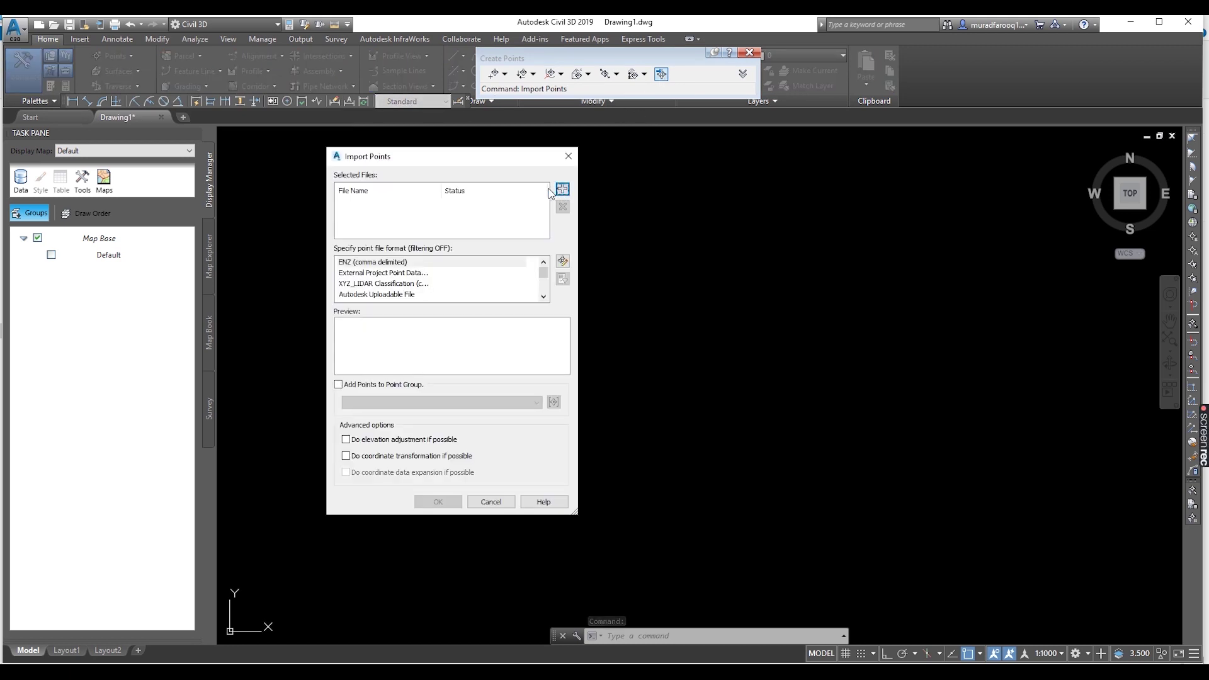
pyautogui.click(562, 189)
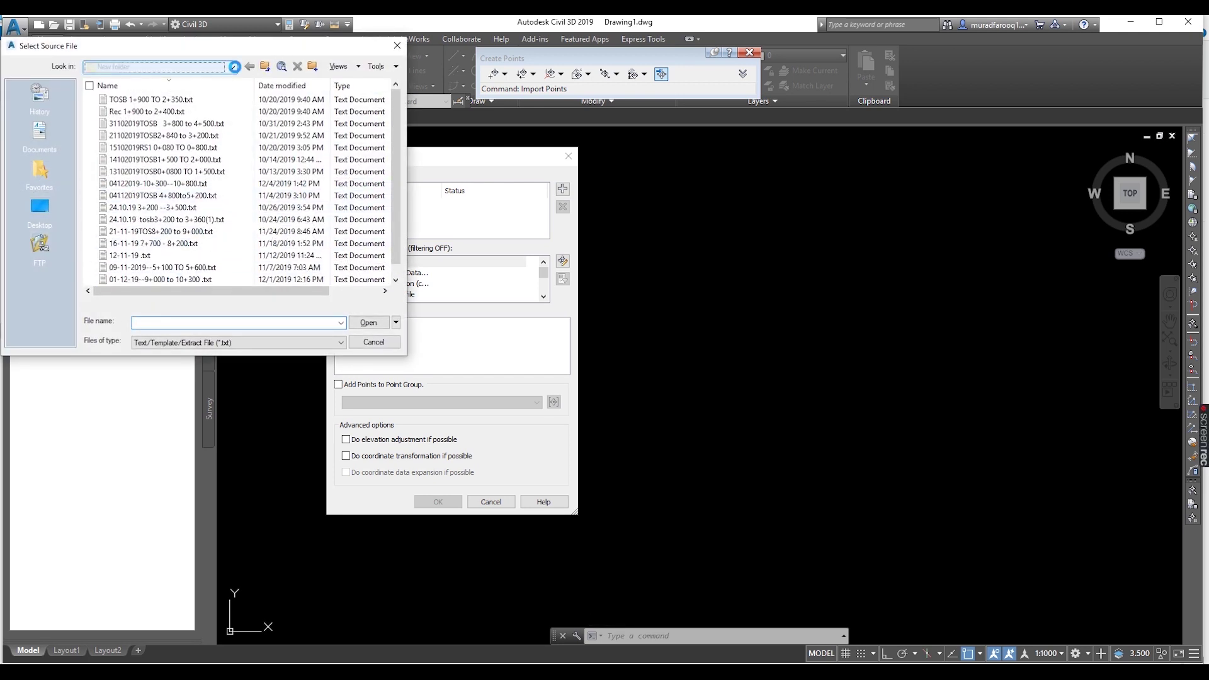
pyautogui.click(232, 66)
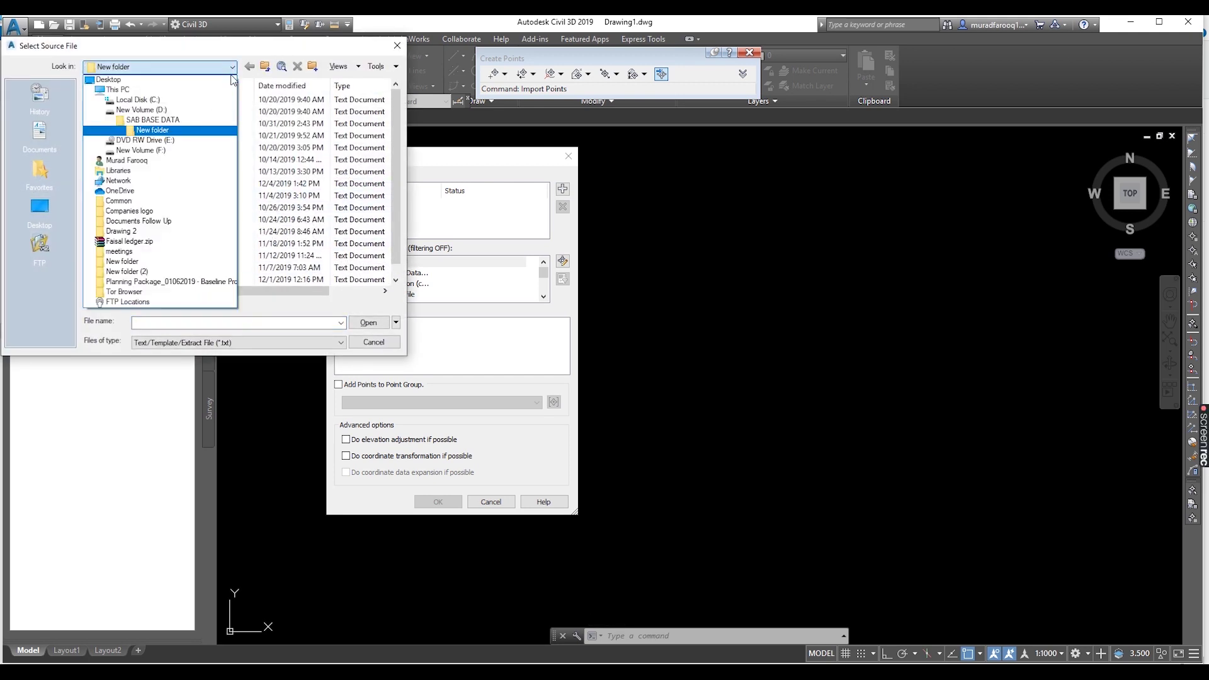
pyautogui.click(194, 118)
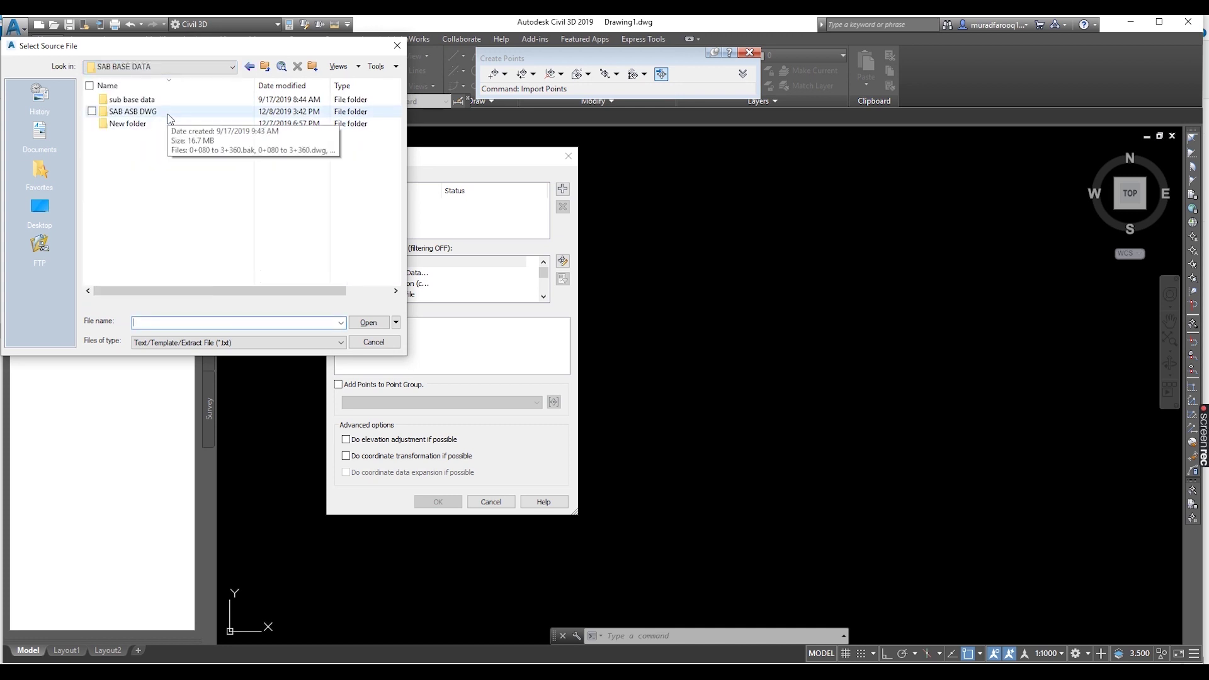
pyautogui.doubleClick(161, 124)
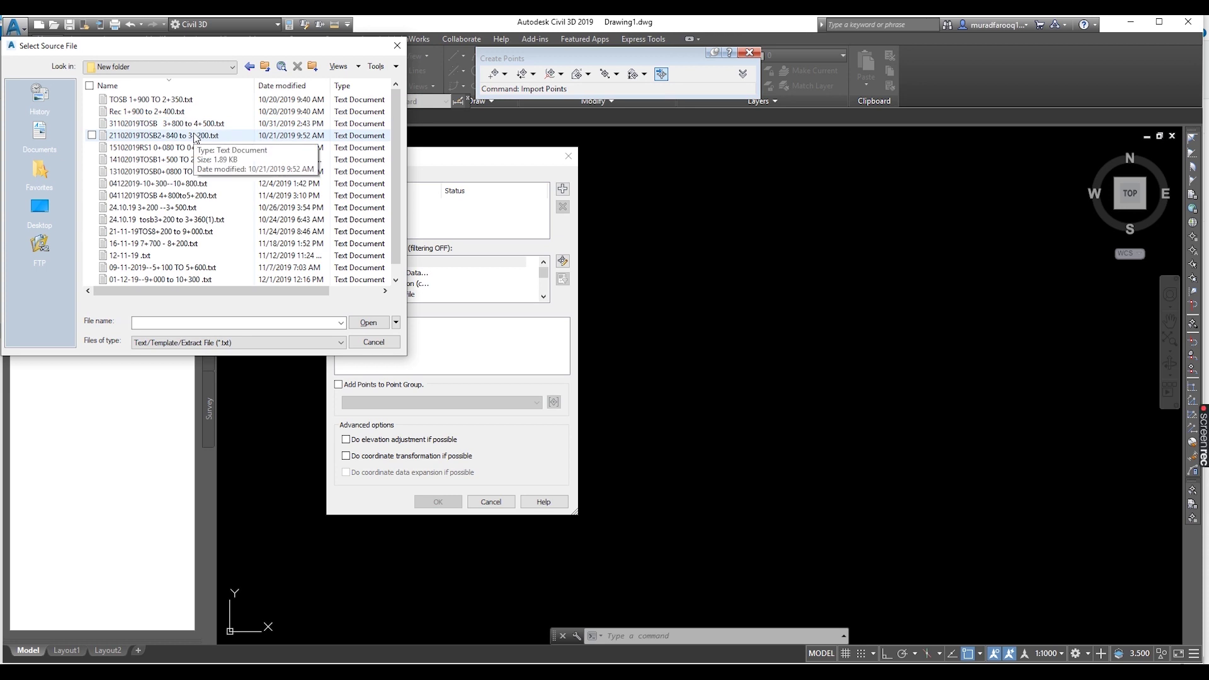
# Add all the text files in New folder as source files for the point import.
pyautogui.click(187, 101)
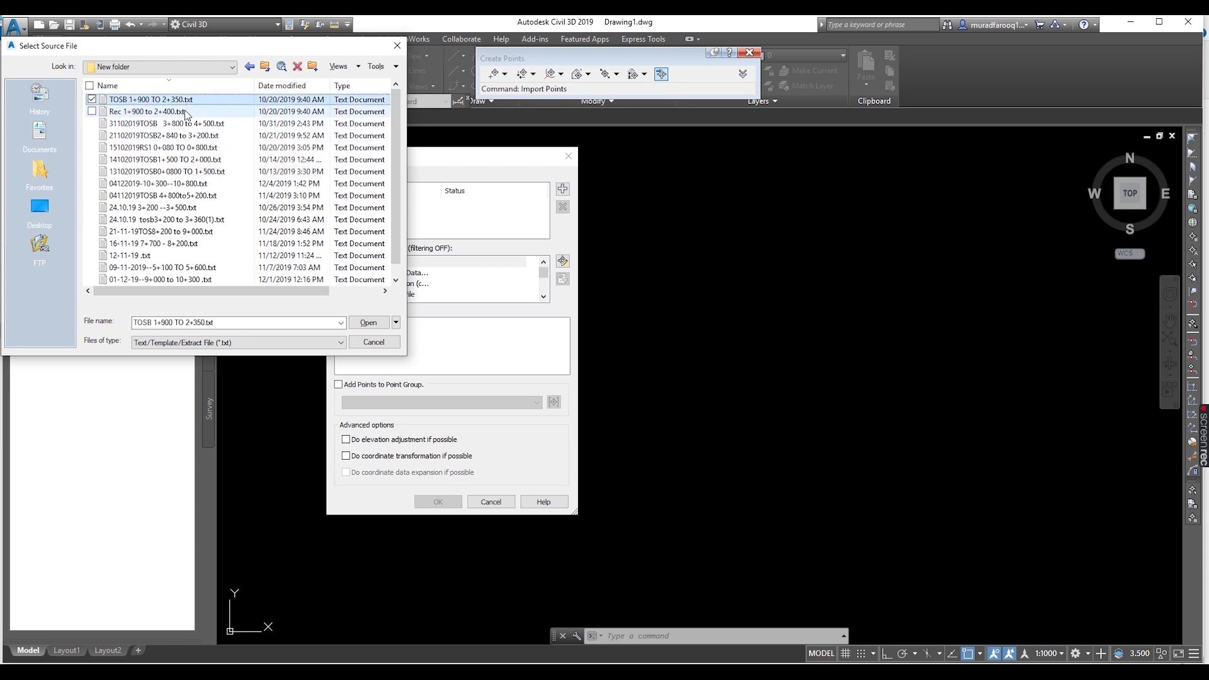
pyautogui.keyDown('ctrl'); pyautogui.click(187, 111); pyautogui.keyUp('ctrl')
pyautogui.keyDown('ctrl'); pyautogui.click(186, 124); pyautogui.keyUp('ctrl')
pyautogui.keyDown('ctrl'); pyautogui.click(187, 135); pyautogui.keyUp('ctrl')
pyautogui.keyDown('ctrl'); pyautogui.click(186, 148); pyautogui.keyUp('ctrl')
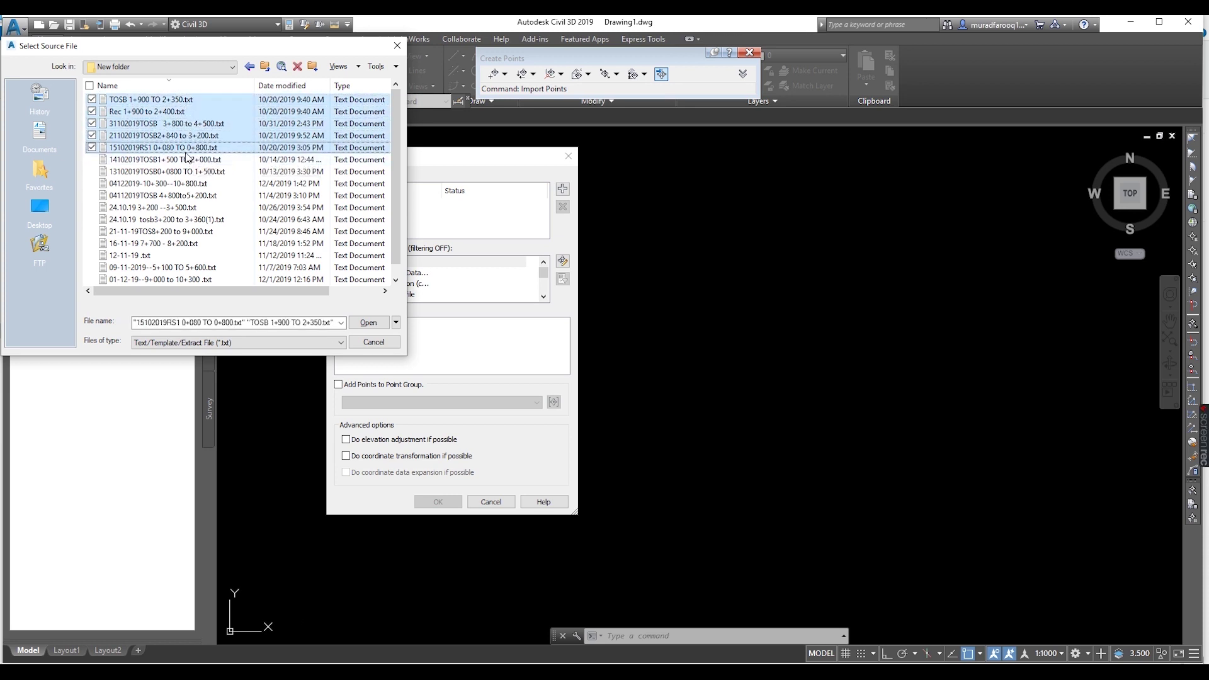
pyautogui.keyDown('ctrl'); pyautogui.click(186, 152); pyautogui.keyUp('ctrl')
pyautogui.hotkey('ctrl', 'a')
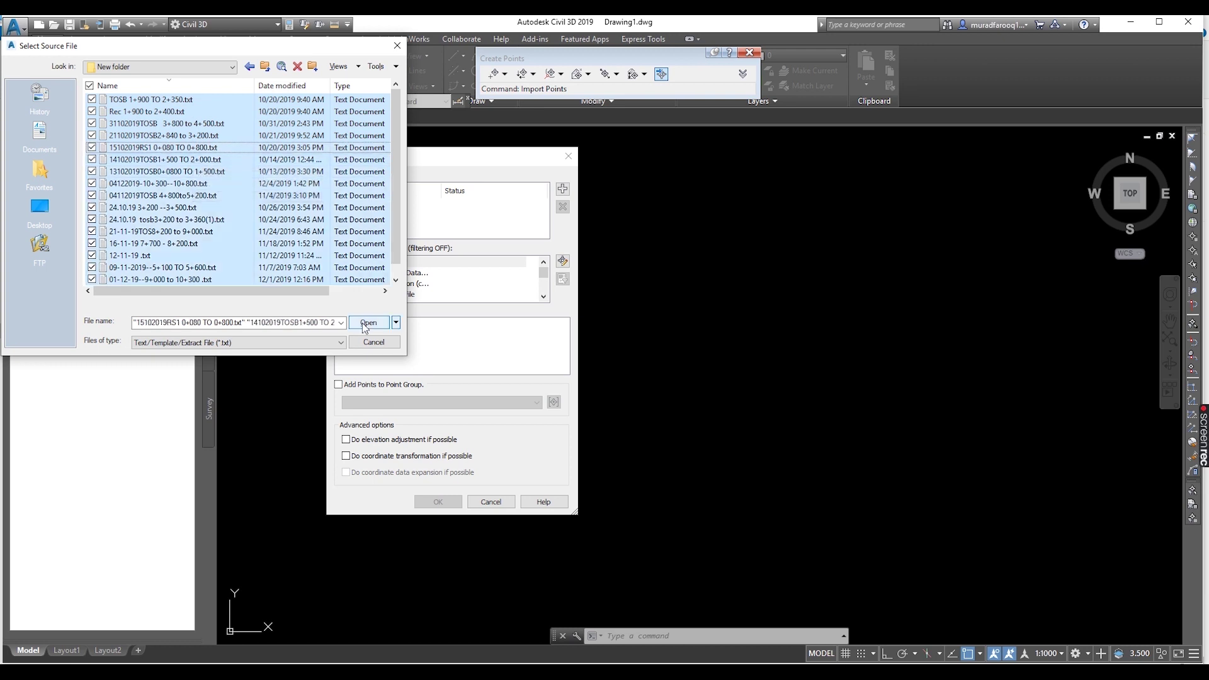
pyautogui.click(368, 323)
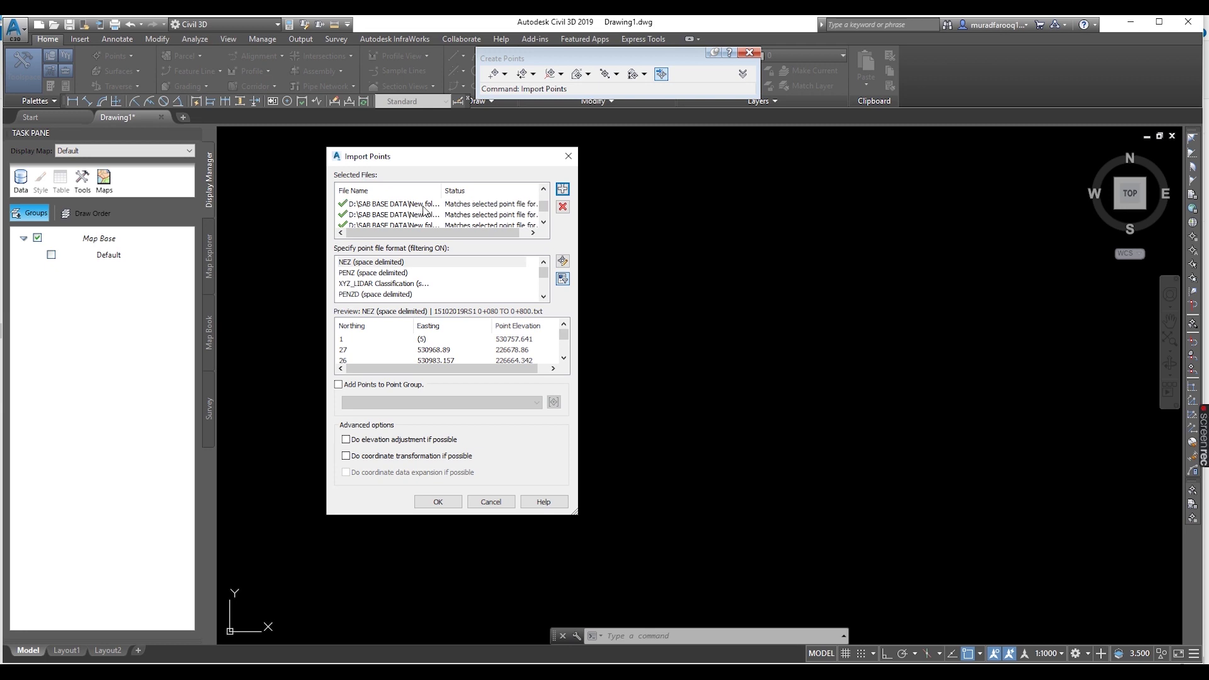
# Import the files in PENZ (space delimited) format, adding the points to a new point group named SUB BASE DATA.
pyautogui.click(379, 274)
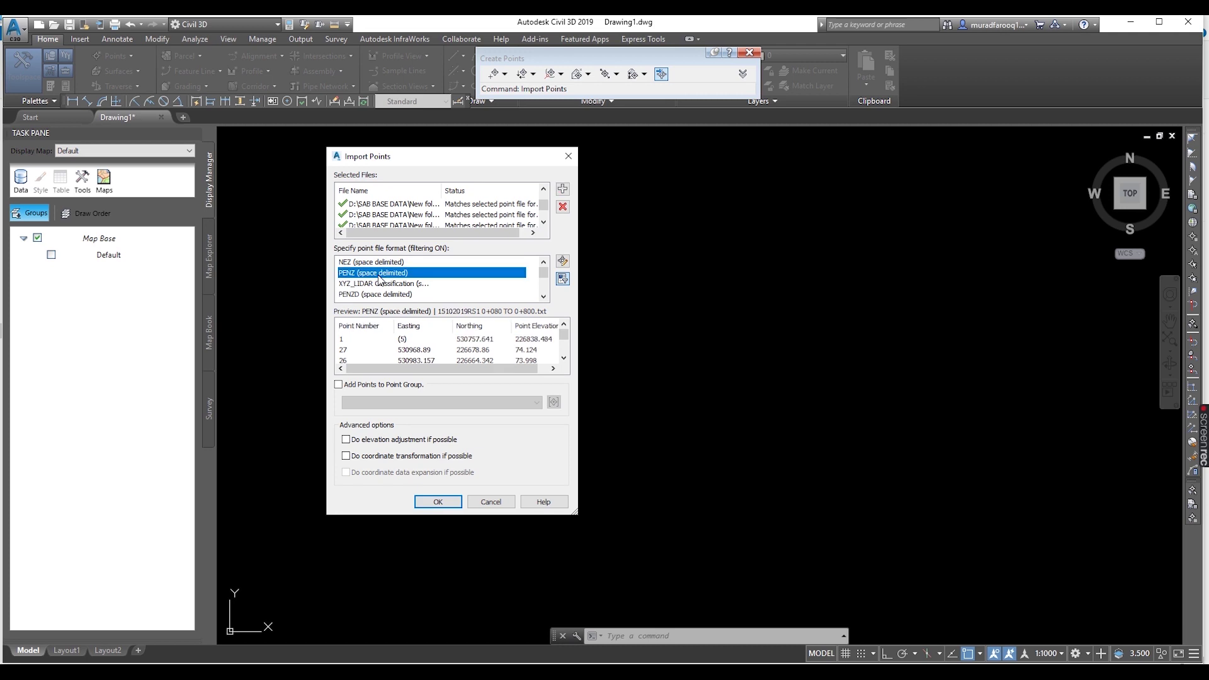
pyautogui.click(339, 384)
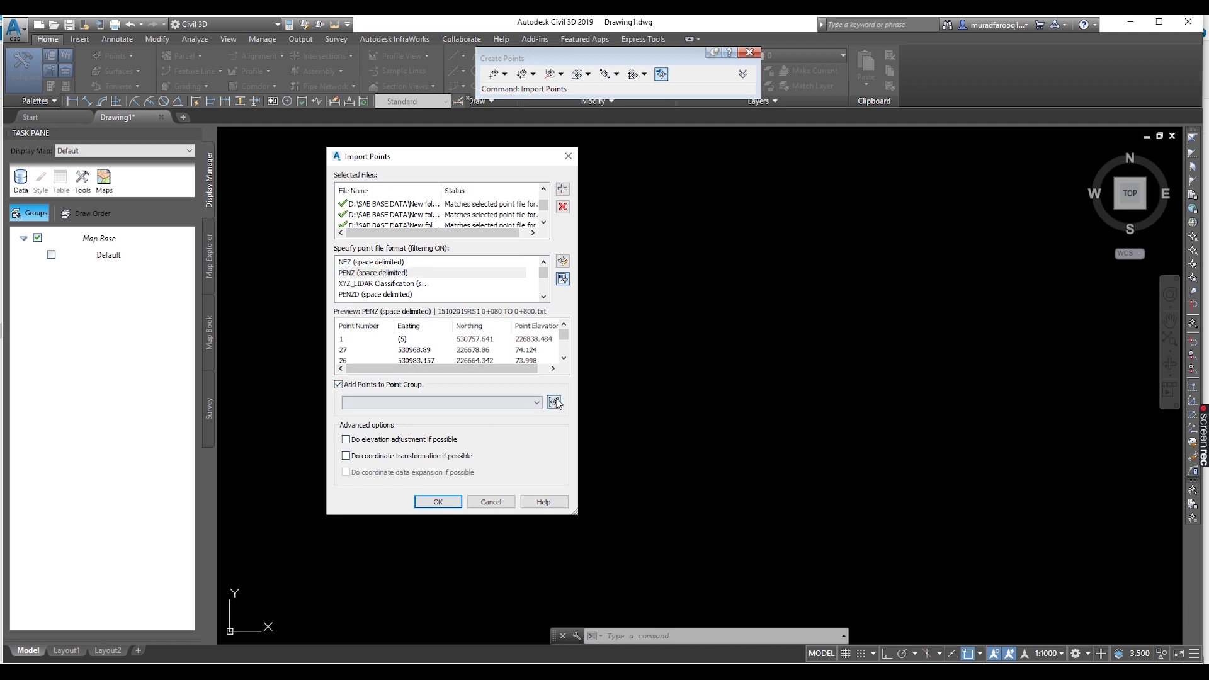
pyautogui.click(554, 401)
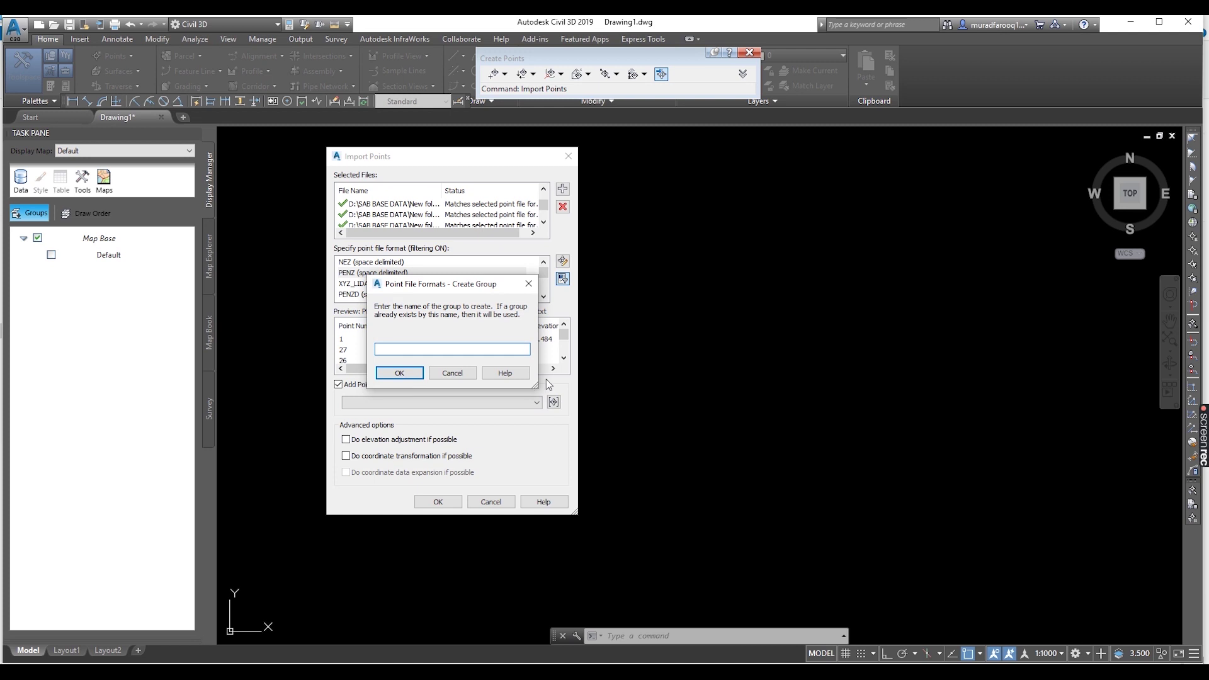
pyautogui.write('SUB BASE DATA')
pyautogui.click(400, 372)
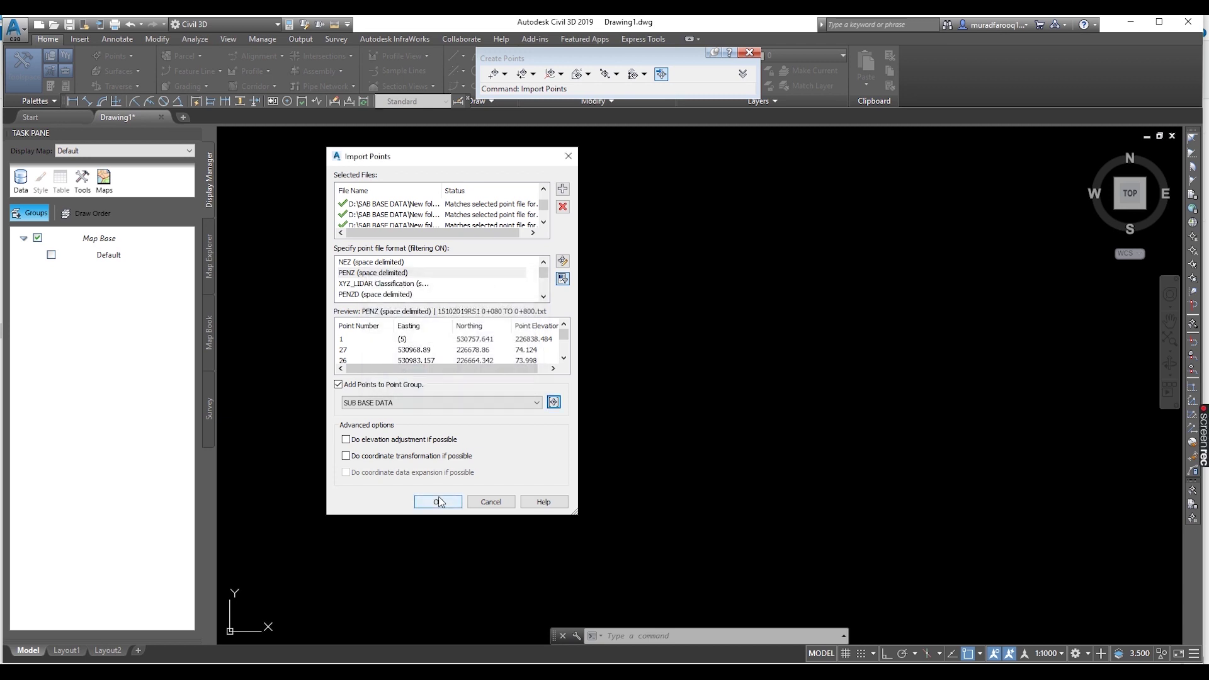
pyautogui.click(438, 501)
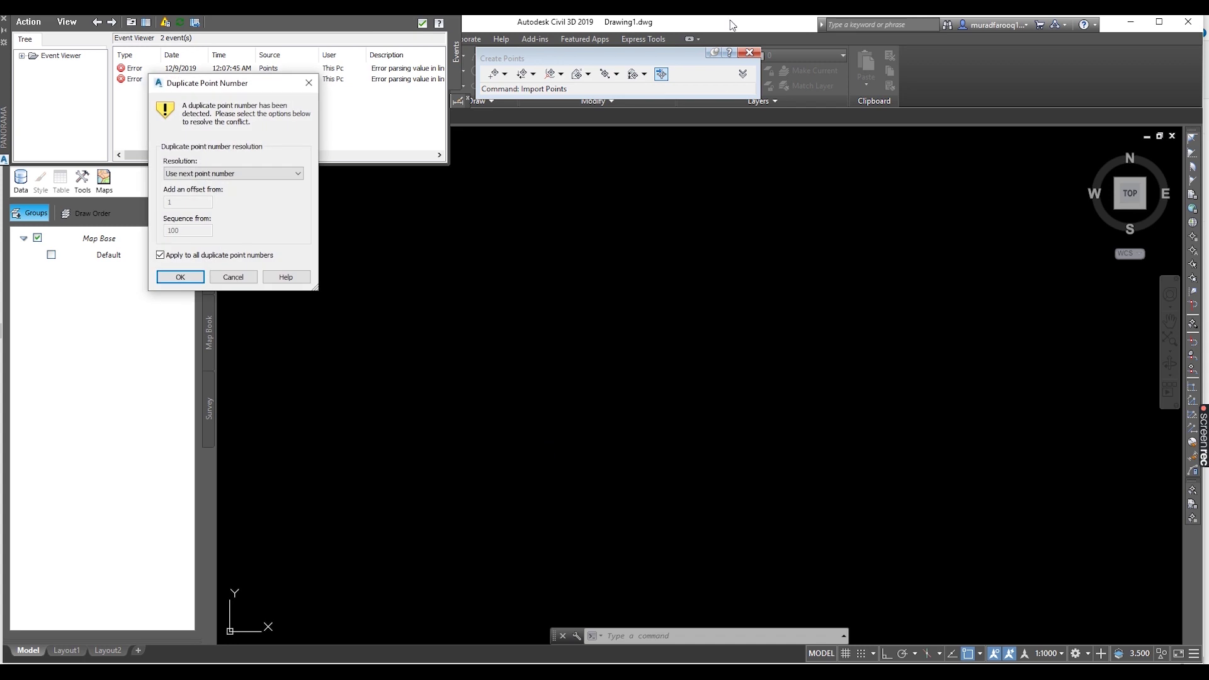
# Resolve all duplicate point numbers with Use next point number, and close the event viewer and the Create Points tools.
pyautogui.click(181, 277)
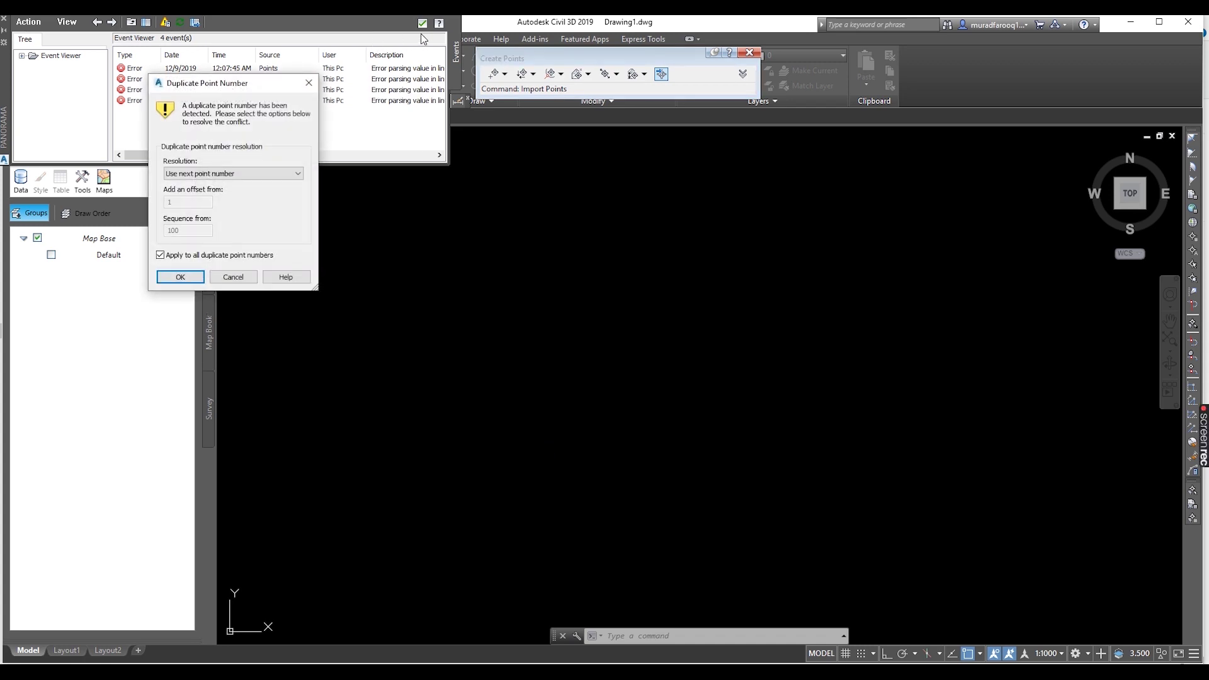
pyautogui.click(186, 279)
pyautogui.click(197, 275)
pyautogui.click(198, 275)
pyautogui.click(198, 275)
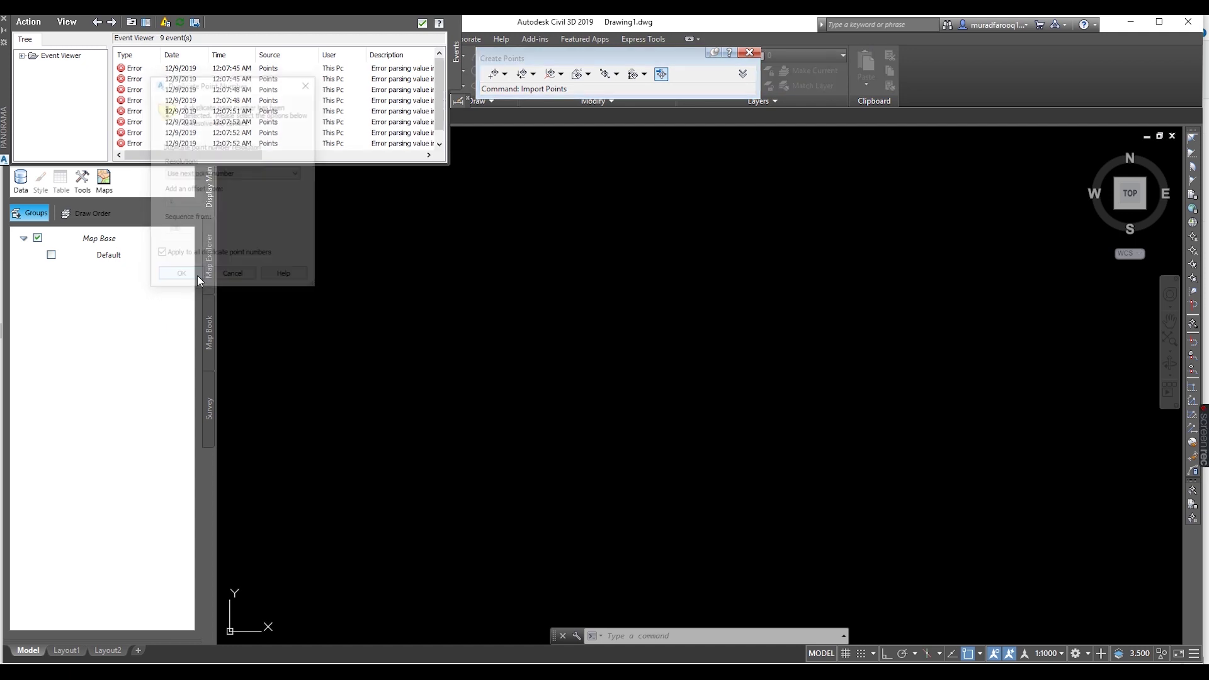
pyautogui.click(198, 274)
pyautogui.click(198, 275)
pyautogui.click(198, 275)
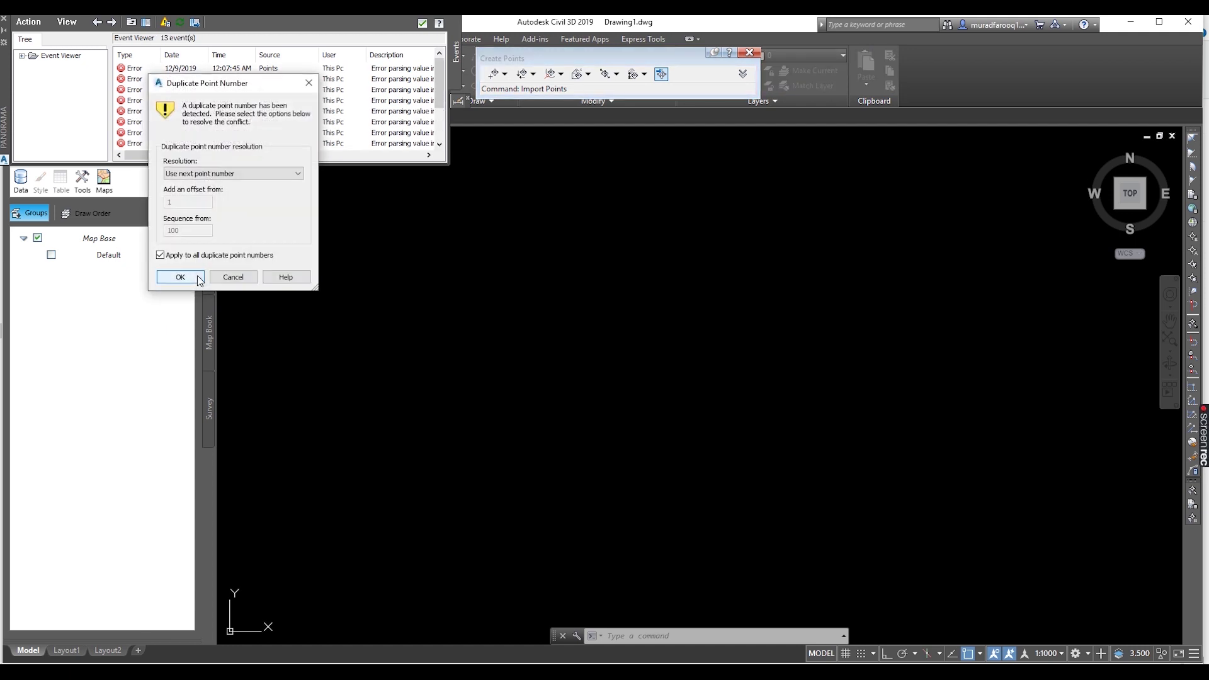
pyautogui.click(198, 275)
pyautogui.click(198, 275)
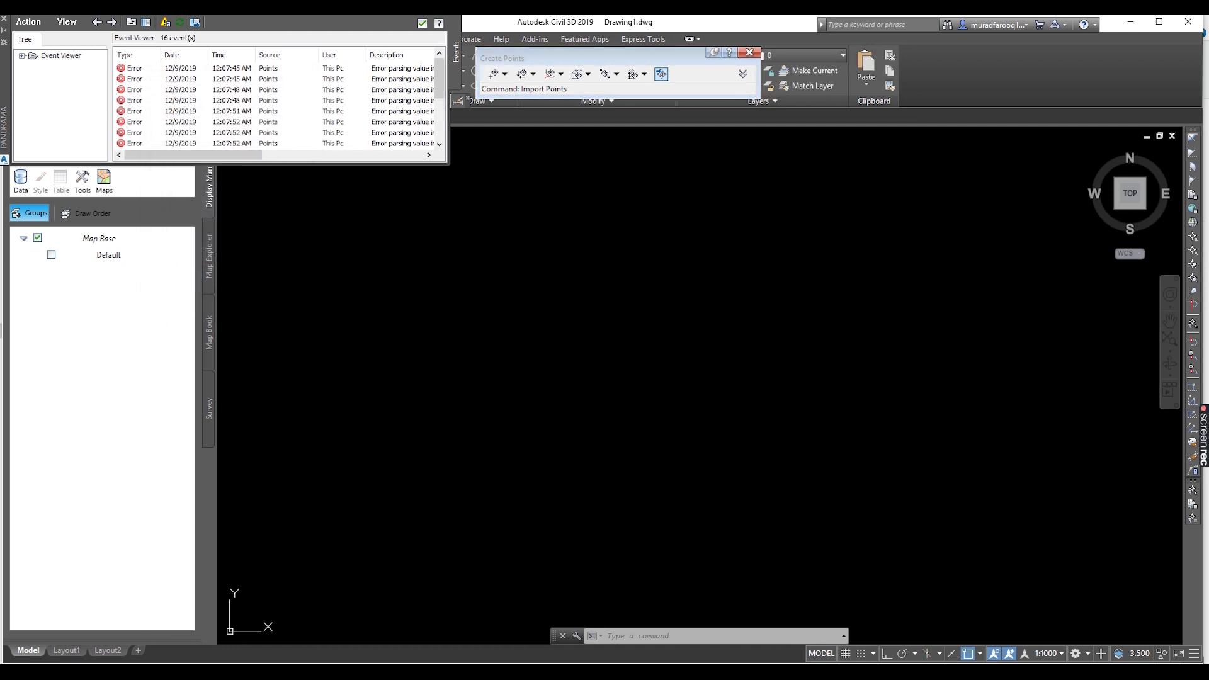
pyautogui.click(422, 25)
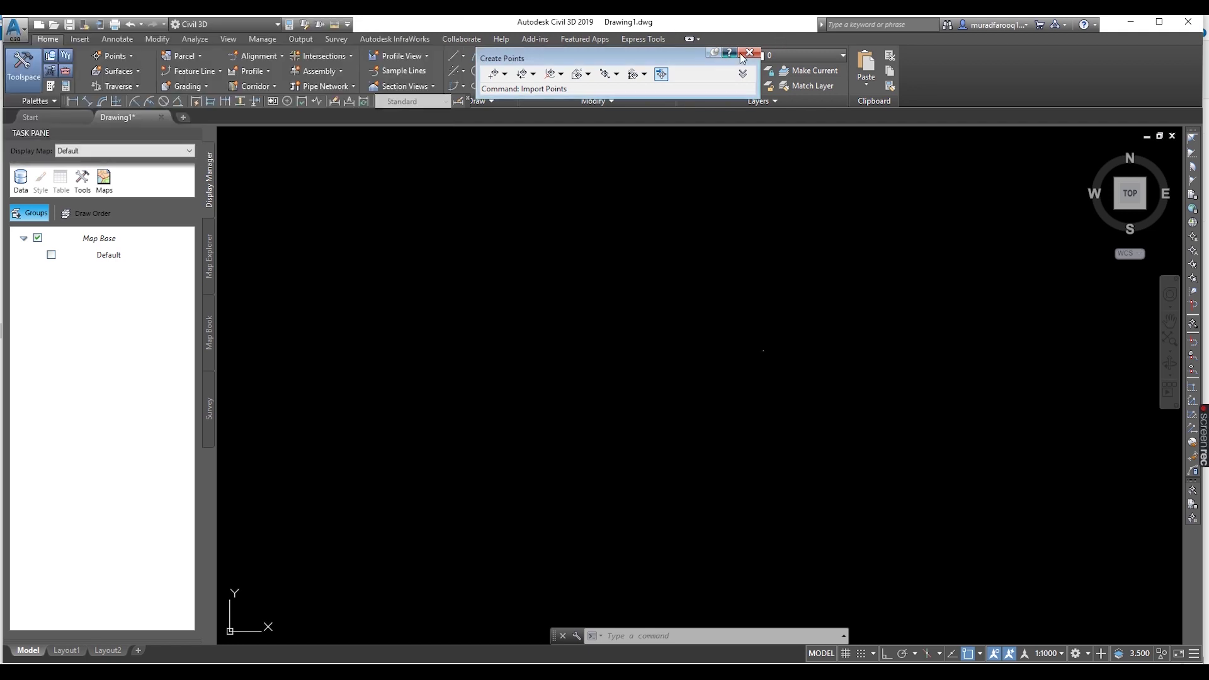
pyautogui.click(750, 53)
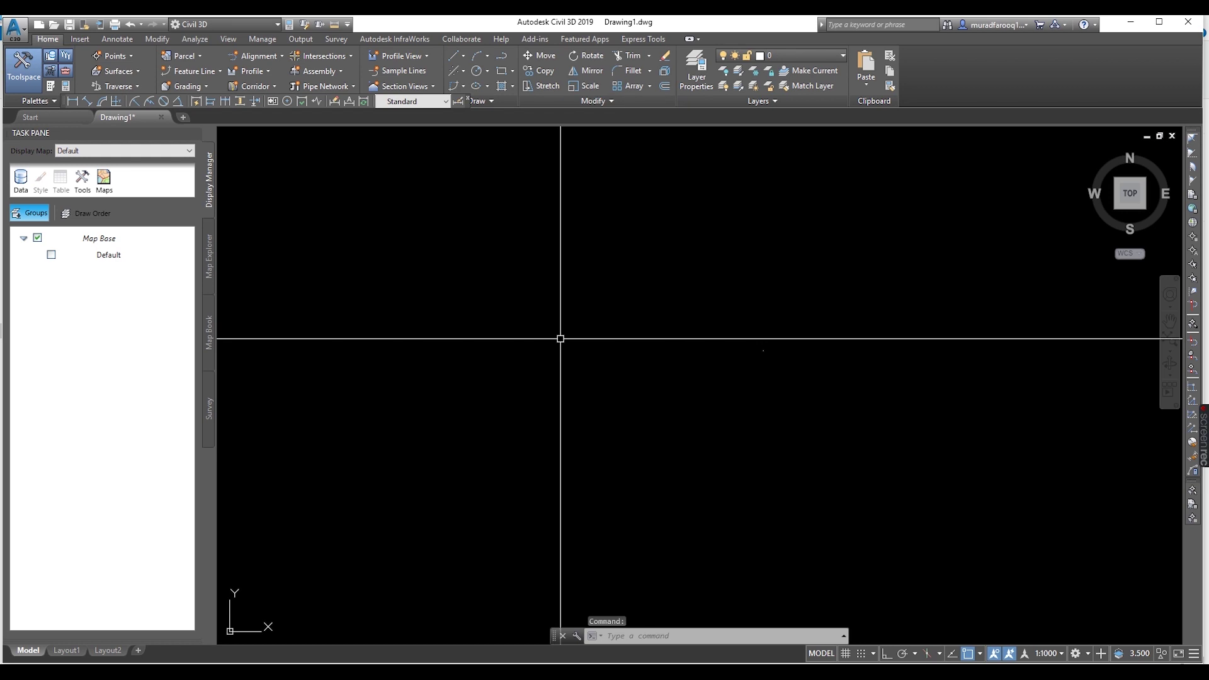
# Zoom to the drawing extents and examine the imported points along the route, including their number and elevation labels.
pyautogui.write('z')
pyautogui.press('Return')
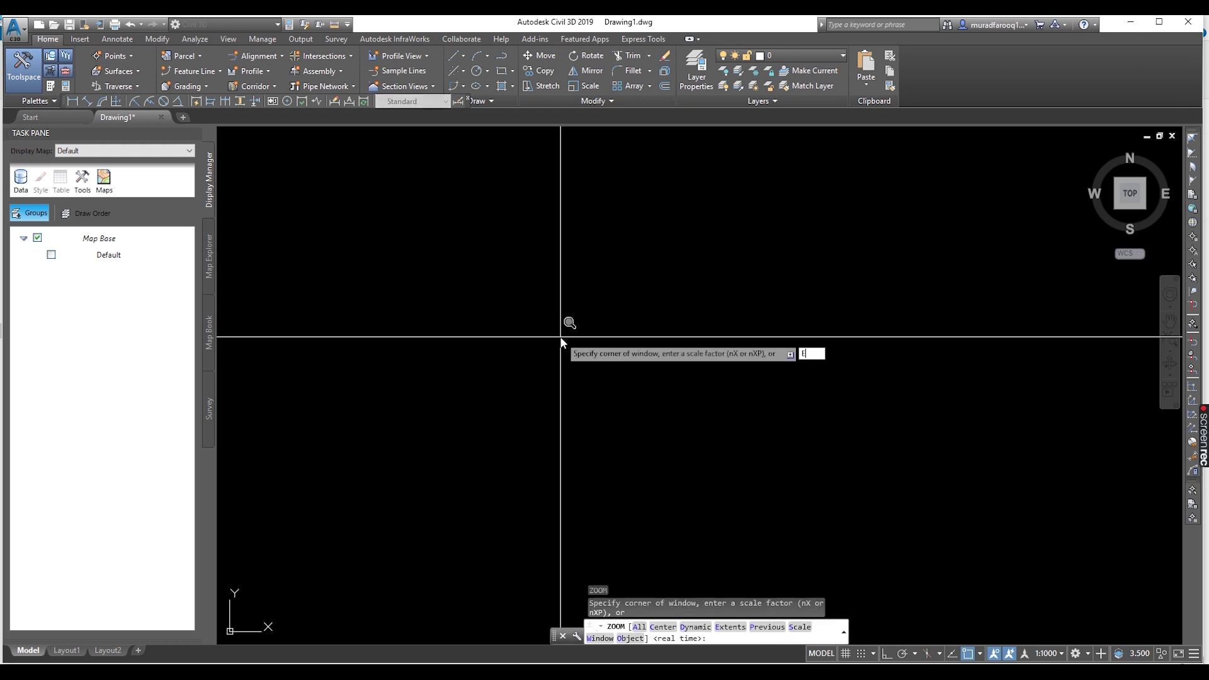
pyautogui.write('E')
pyautogui.press('Return')
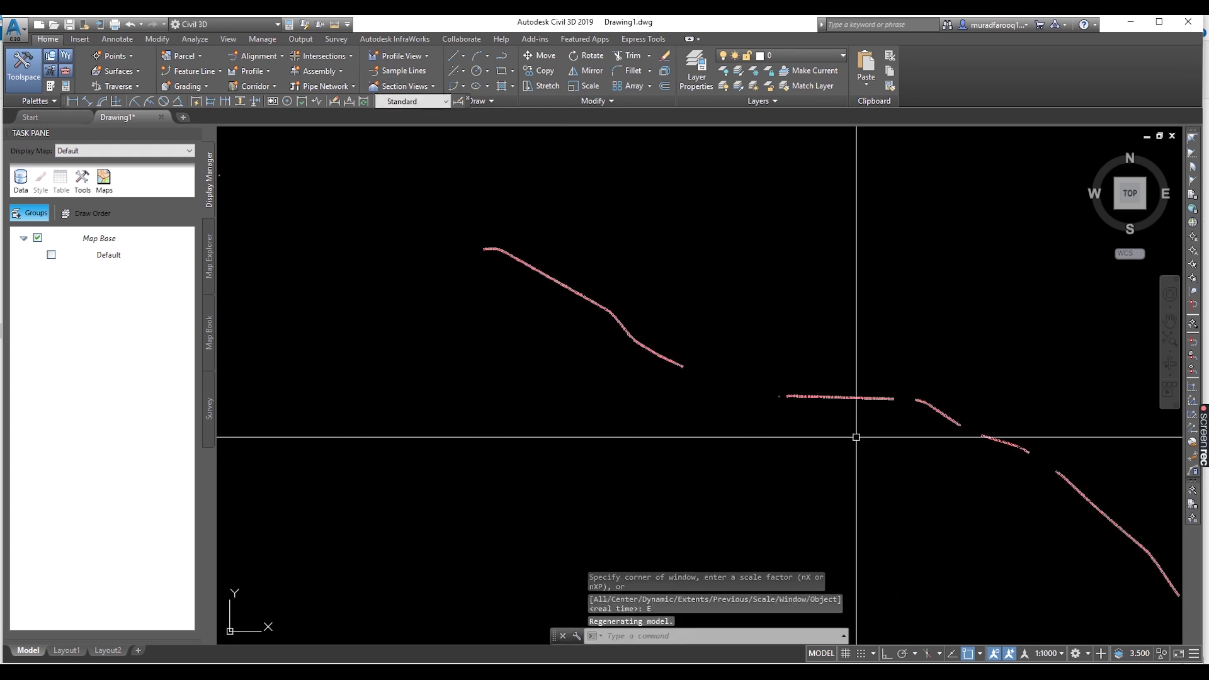
pyautogui.scroll(5, 991, 466)
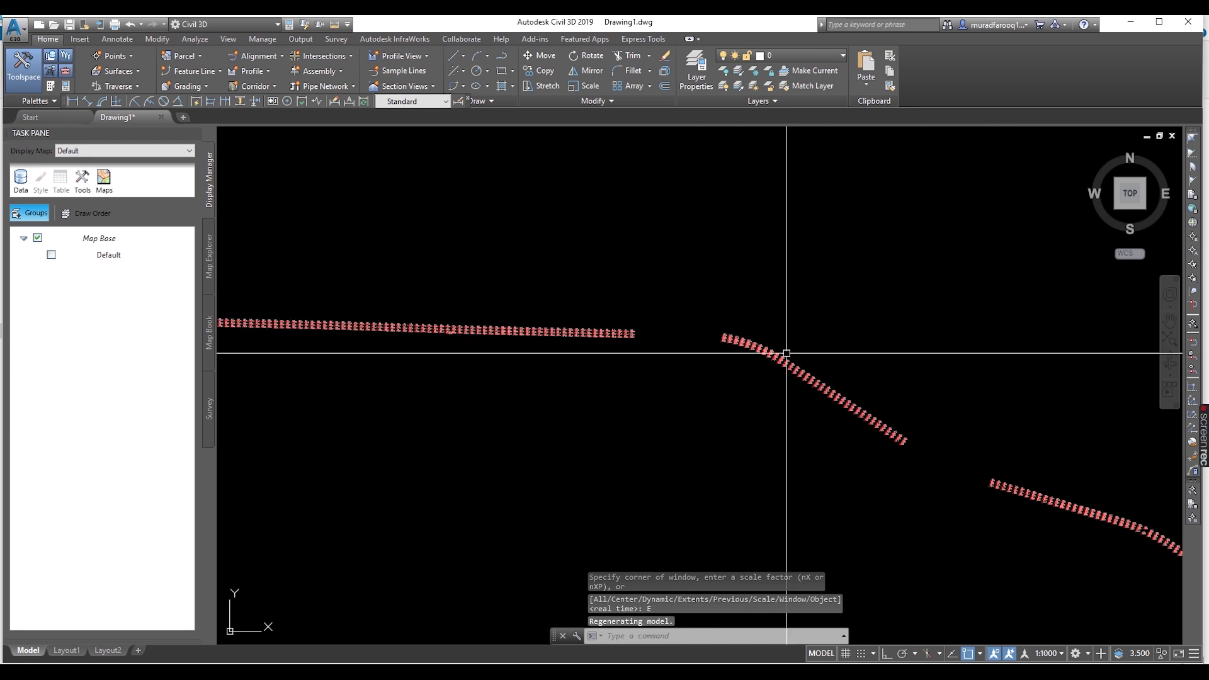
pyautogui.scroll(2, 787, 353)
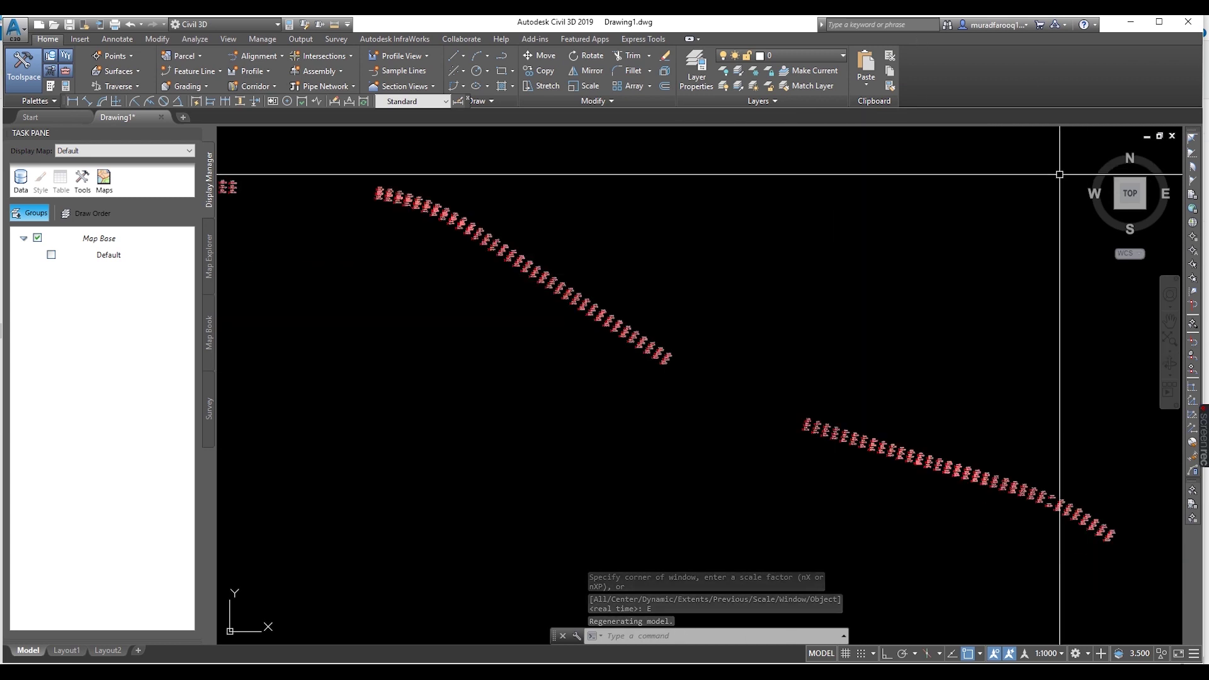
pyautogui.scroll(-4, 1058, 360)
pyautogui.scroll(-3, 1061, 410)
pyautogui.moveTo(785, 424); pyautogui.dragTo(831, 216, button='middle')
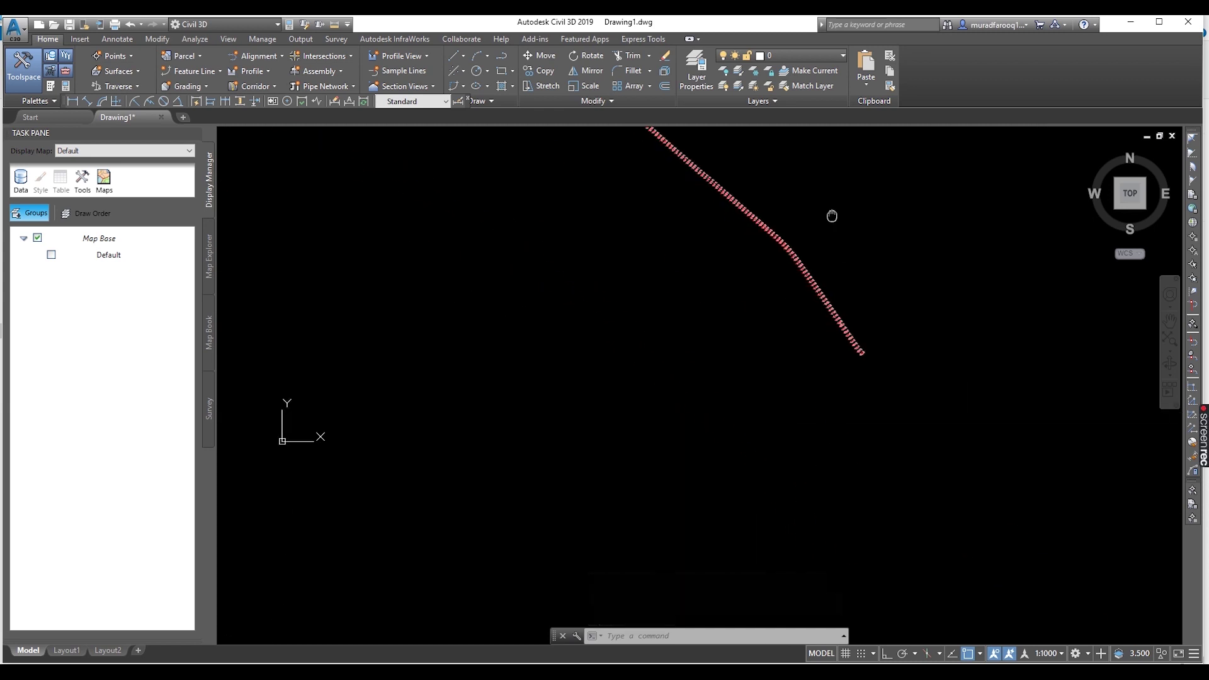
pyautogui.scroll(4, 831, 216)
pyautogui.moveTo(881, 363); pyautogui.dragTo(850, 481, button='middle')
pyautogui.scroll(2, 850, 481)
pyautogui.scroll(1, 723, 432)
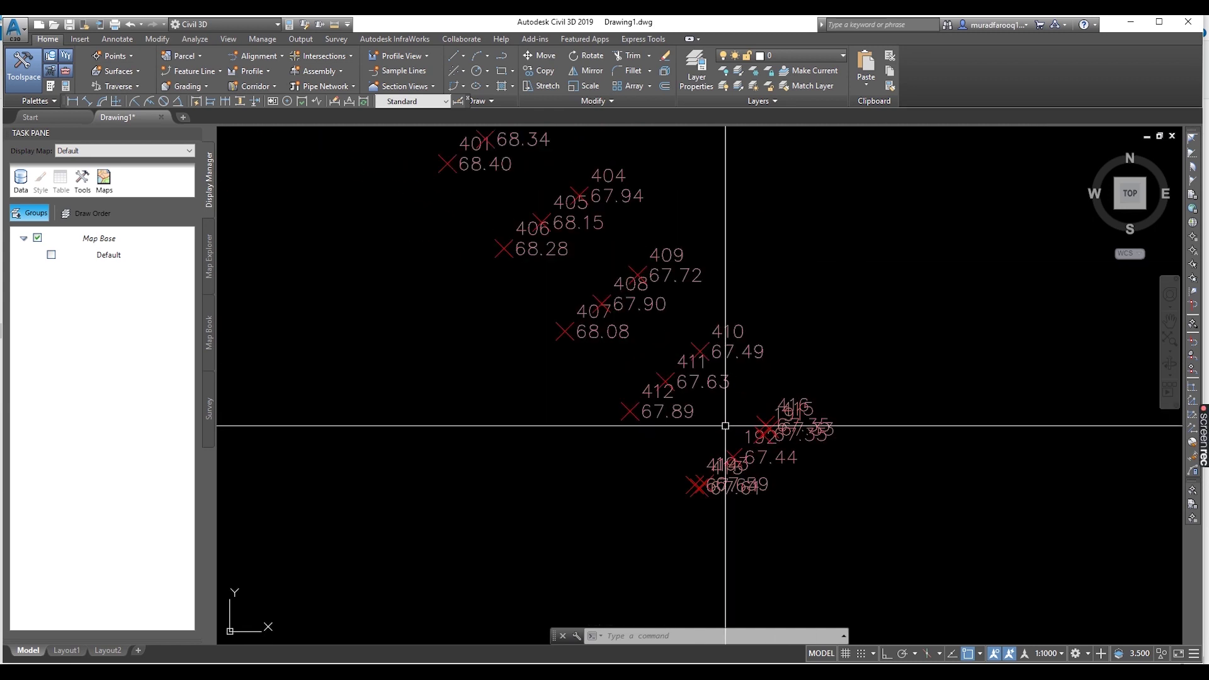
pyautogui.scroll(-2, 790, 478)
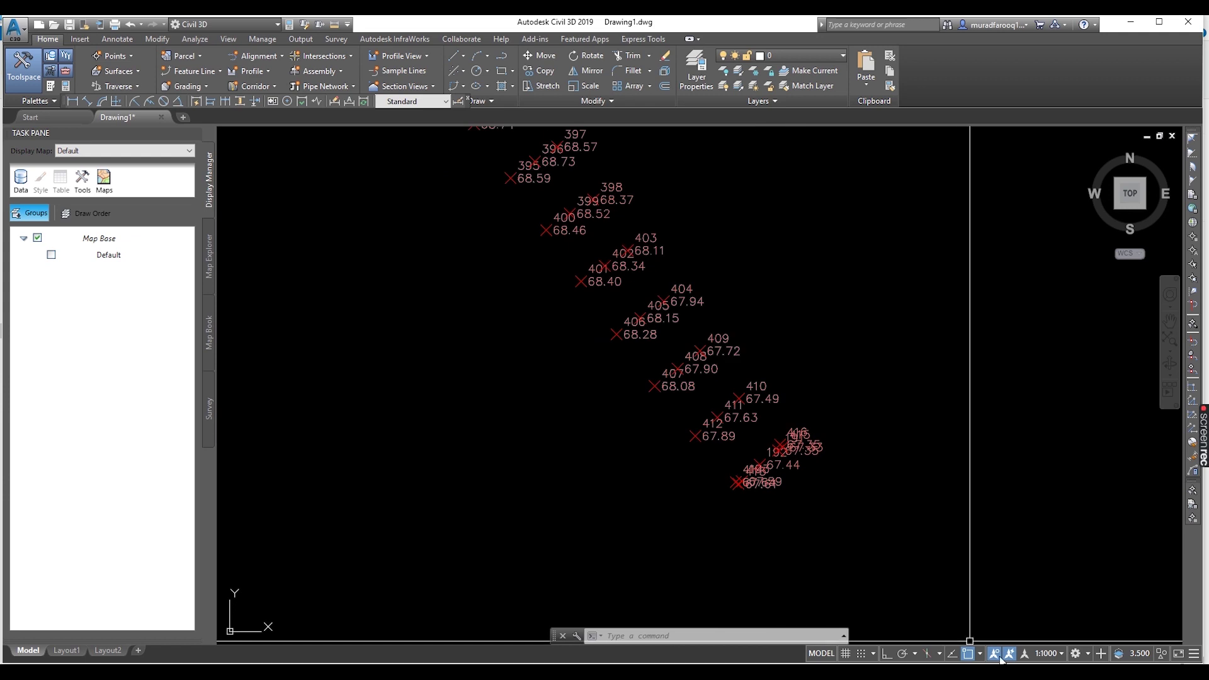
# Set the annotation scale to 1:500 and check the size of the point labels along the route.
pyautogui.click(1061, 655)
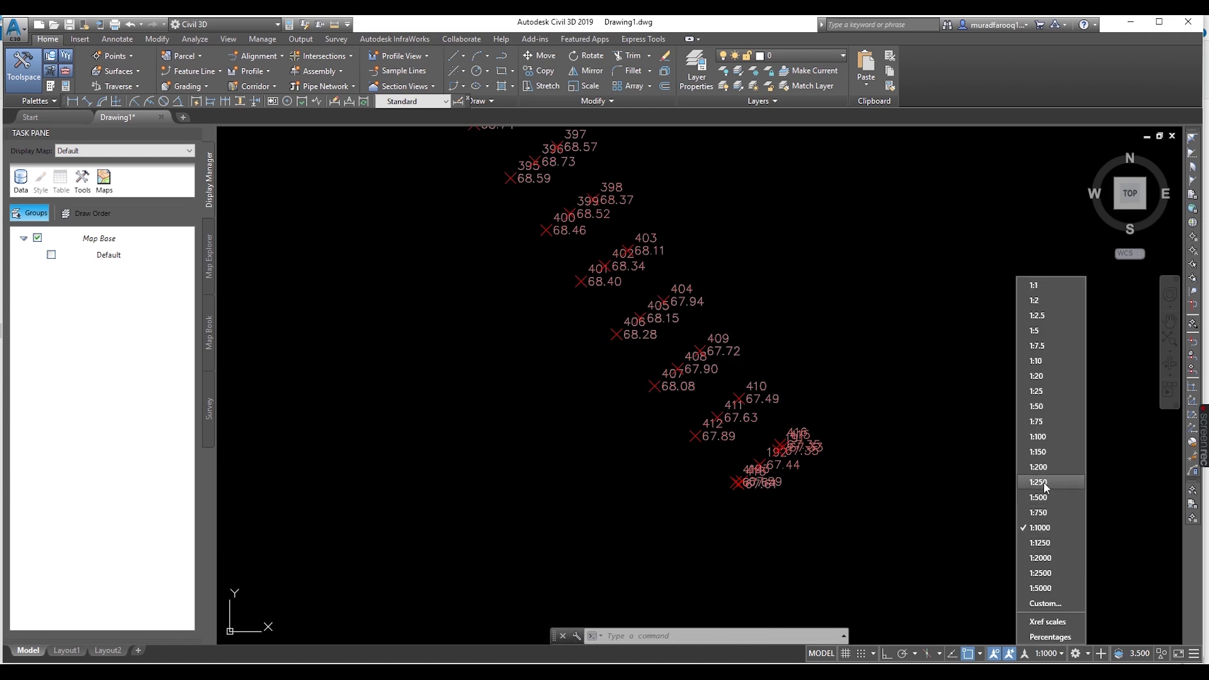
pyautogui.click(1045, 497)
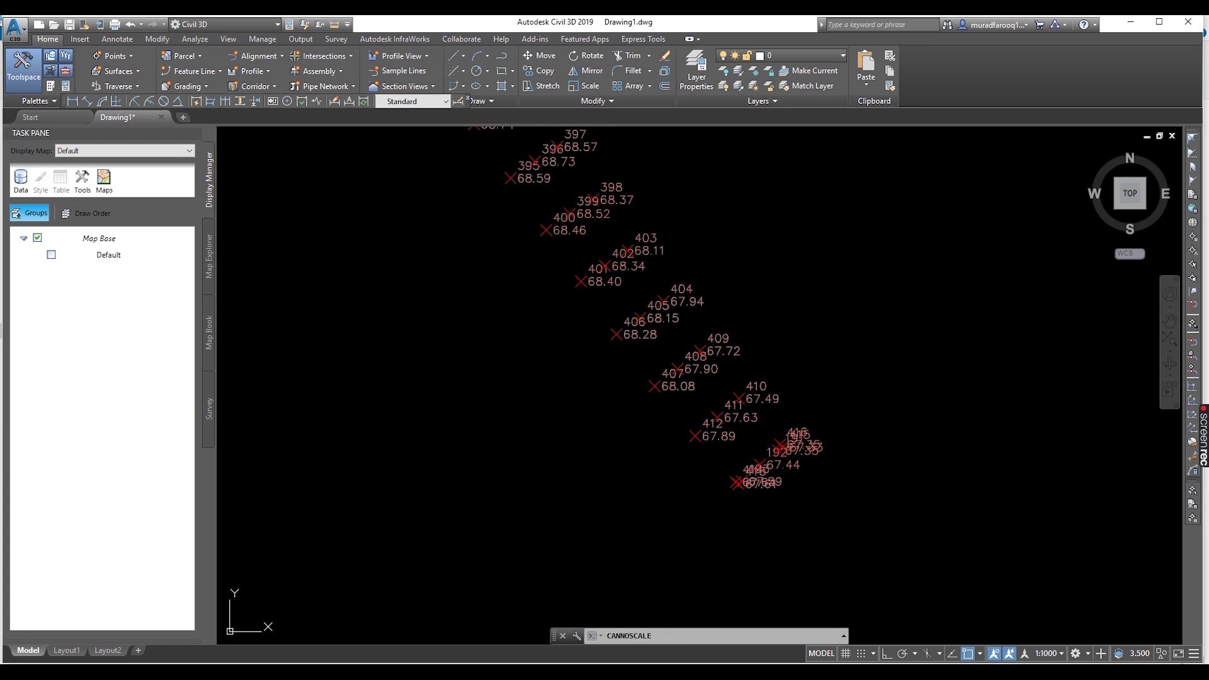
pyautogui.scroll(3, 735, 445)
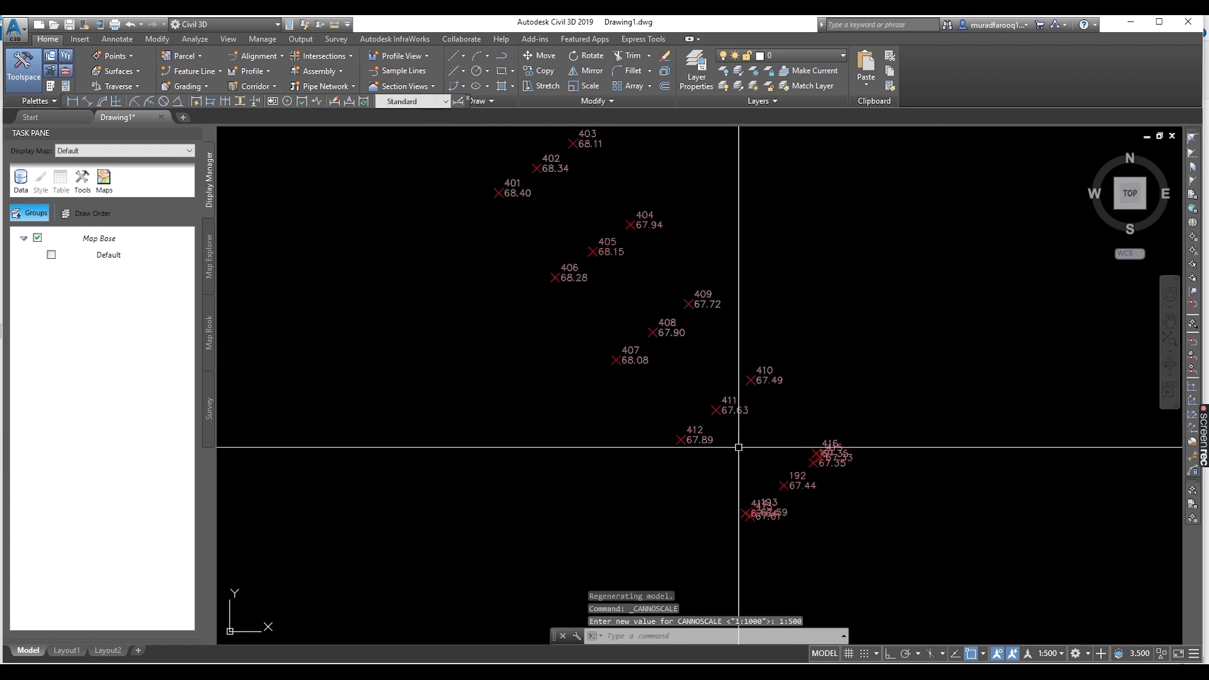
pyautogui.scroll(3, 726, 462)
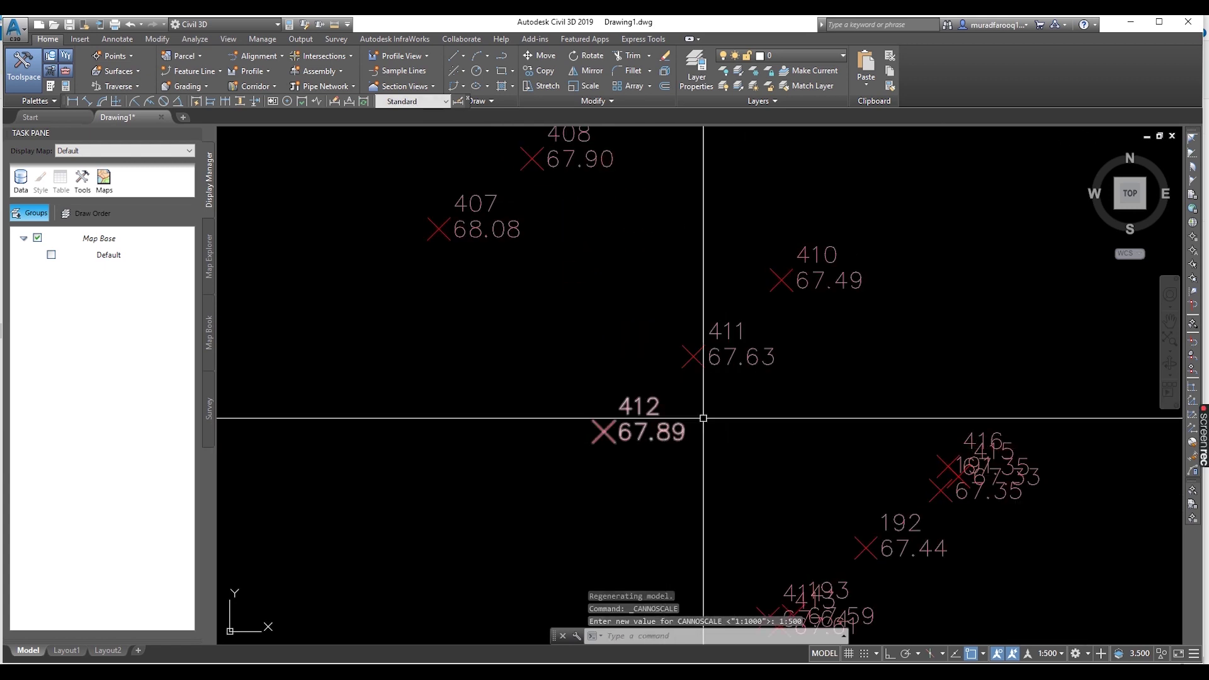
pyautogui.scroll(-5, 656, 338)
pyautogui.scroll(2, 785, 529)
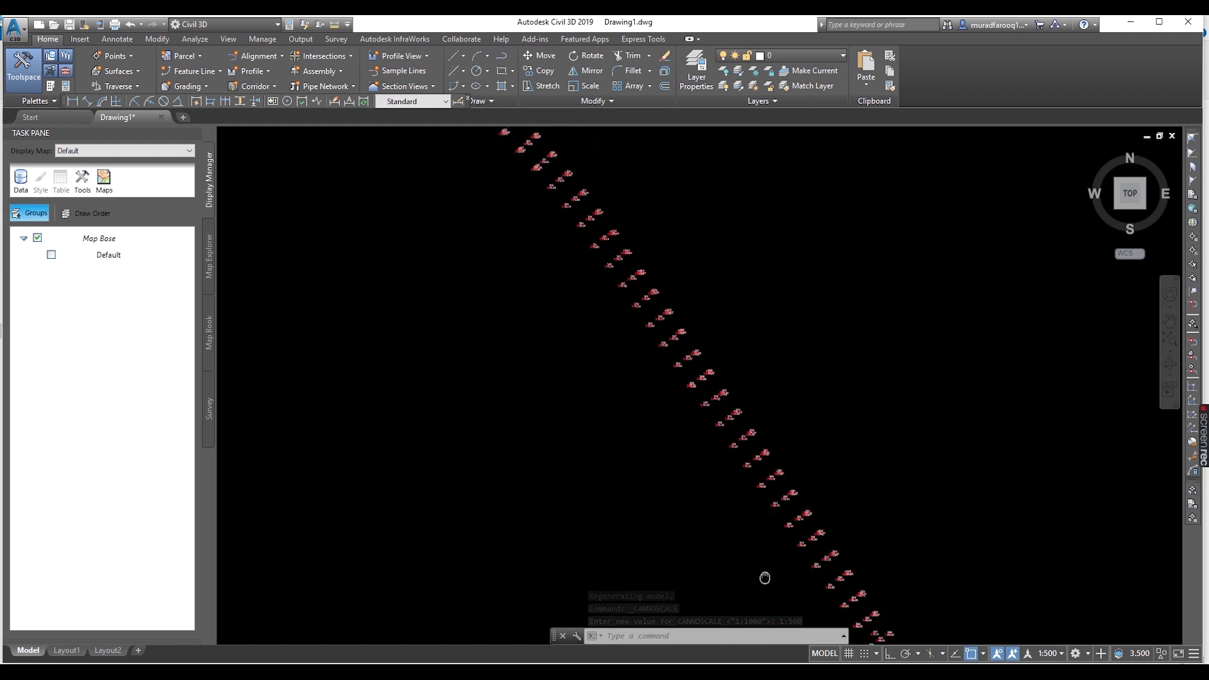
pyautogui.scroll(2, 659, 327)
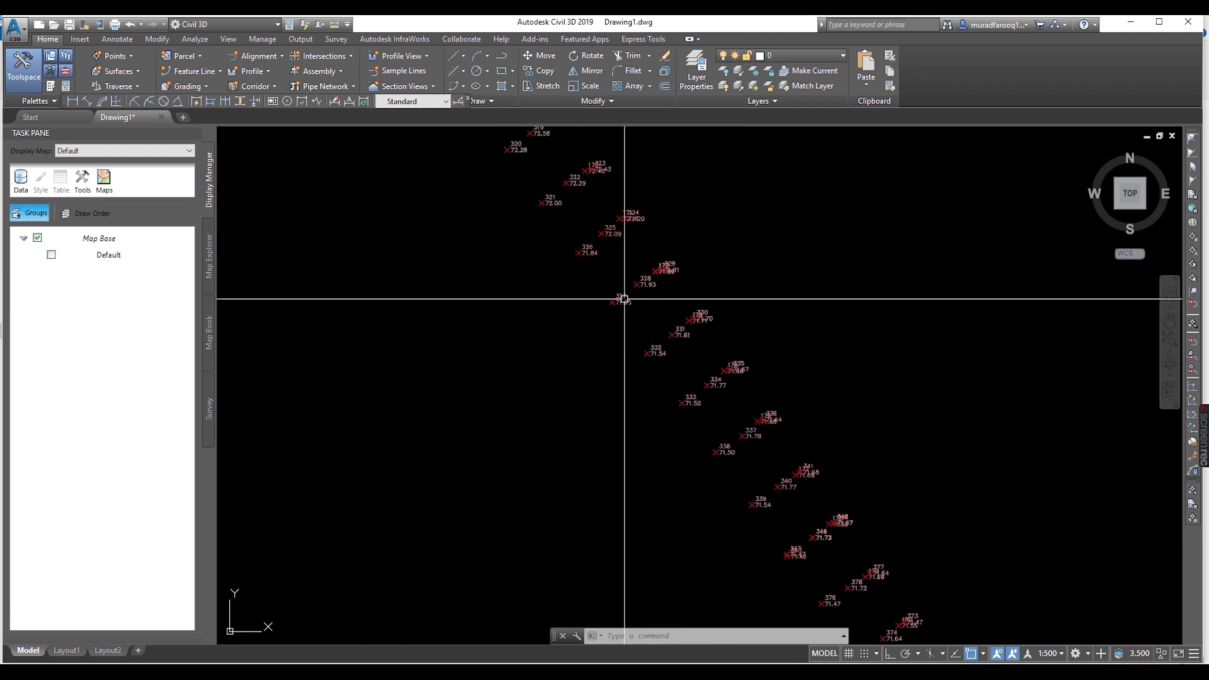
# Select all COGO points similar to the one along the route and set their point label style to Northing and Easting.
pyautogui.click(612, 302)
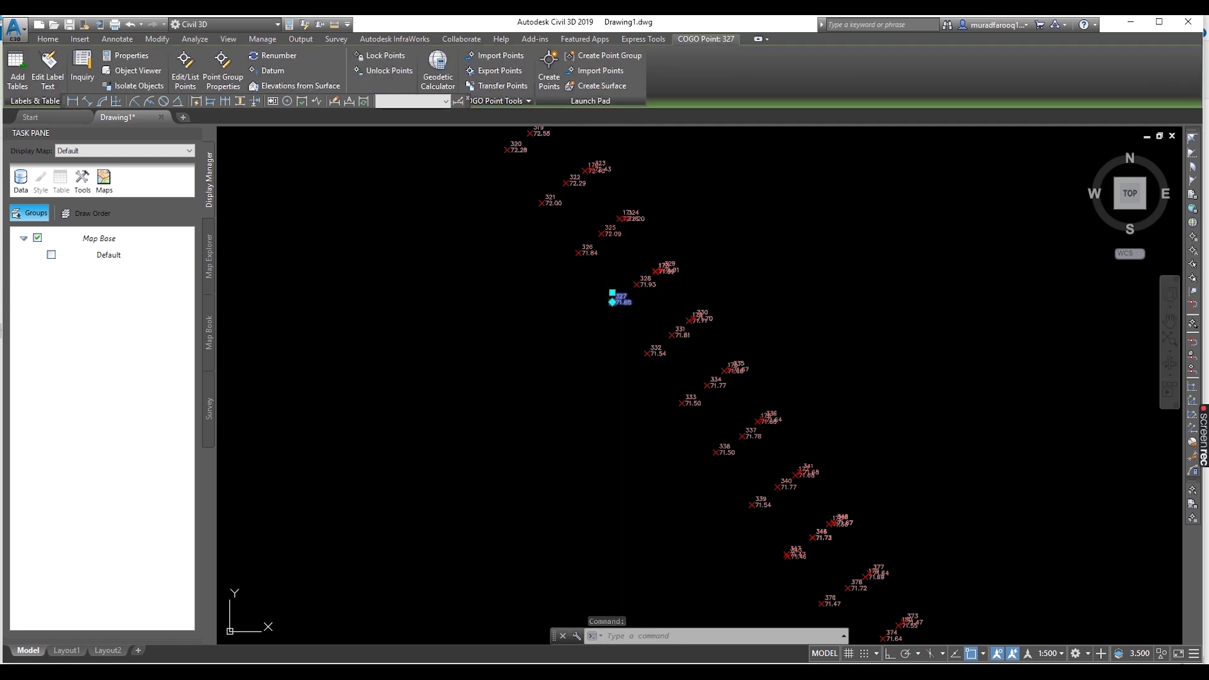
pyautogui.rightClick(590, 323)
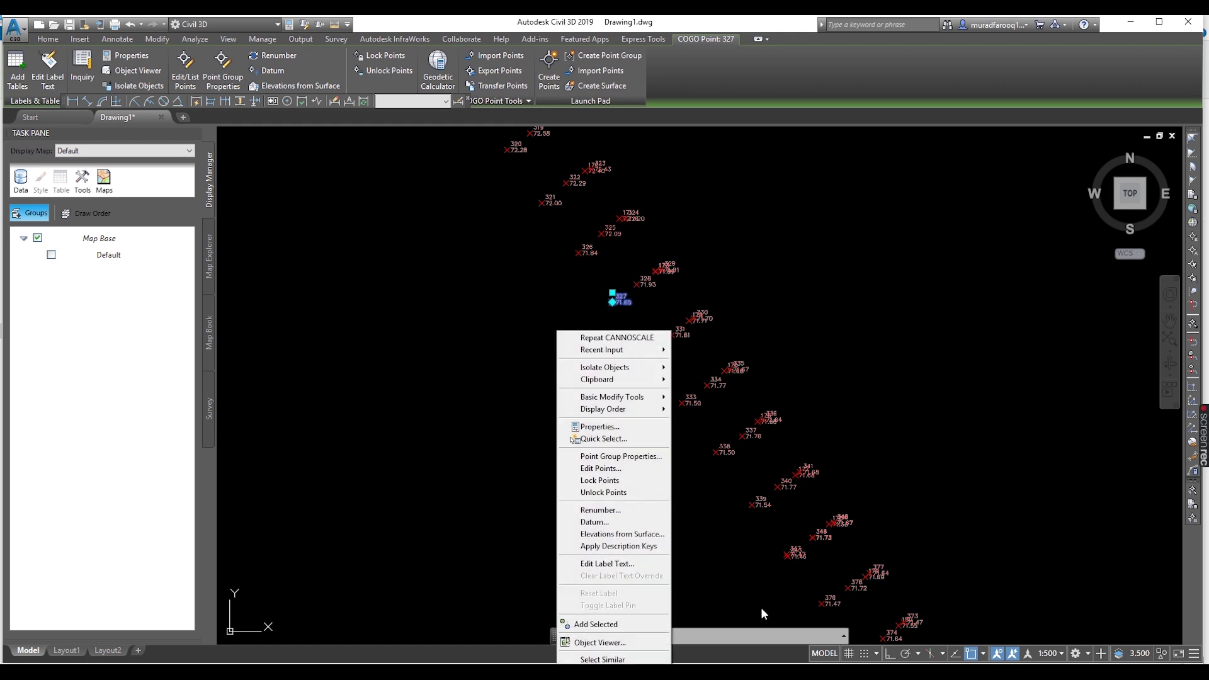
pyautogui.click(645, 661)
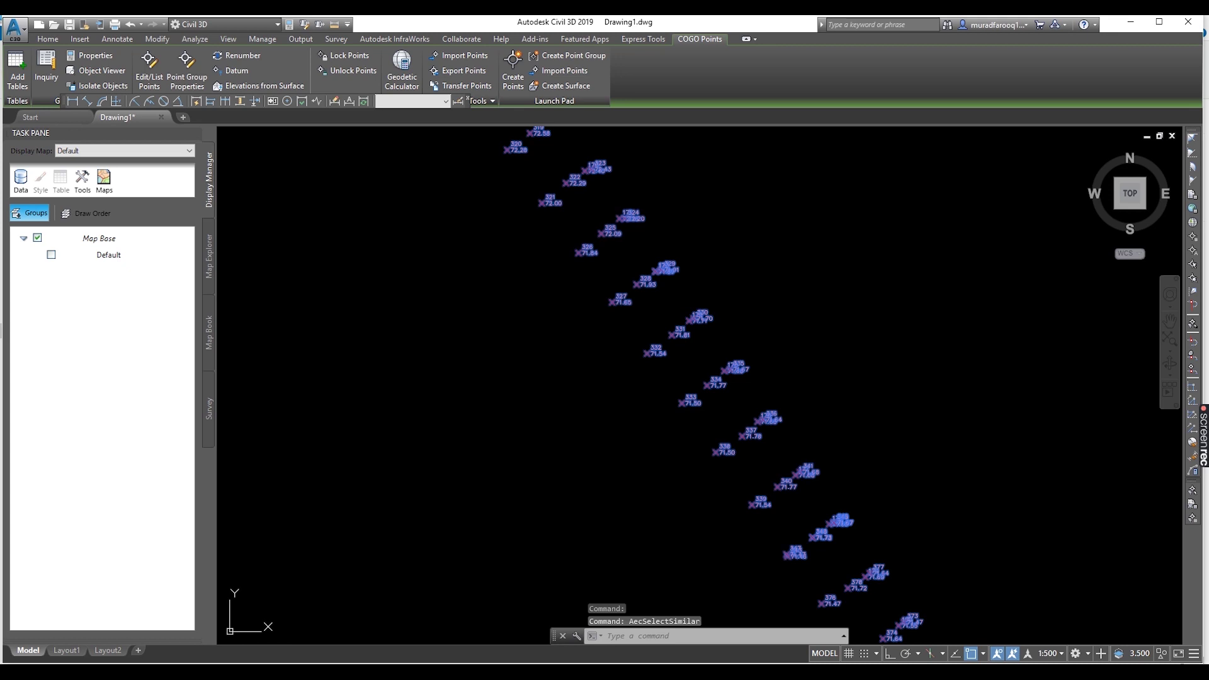
pyautogui.rightClick(587, 255)
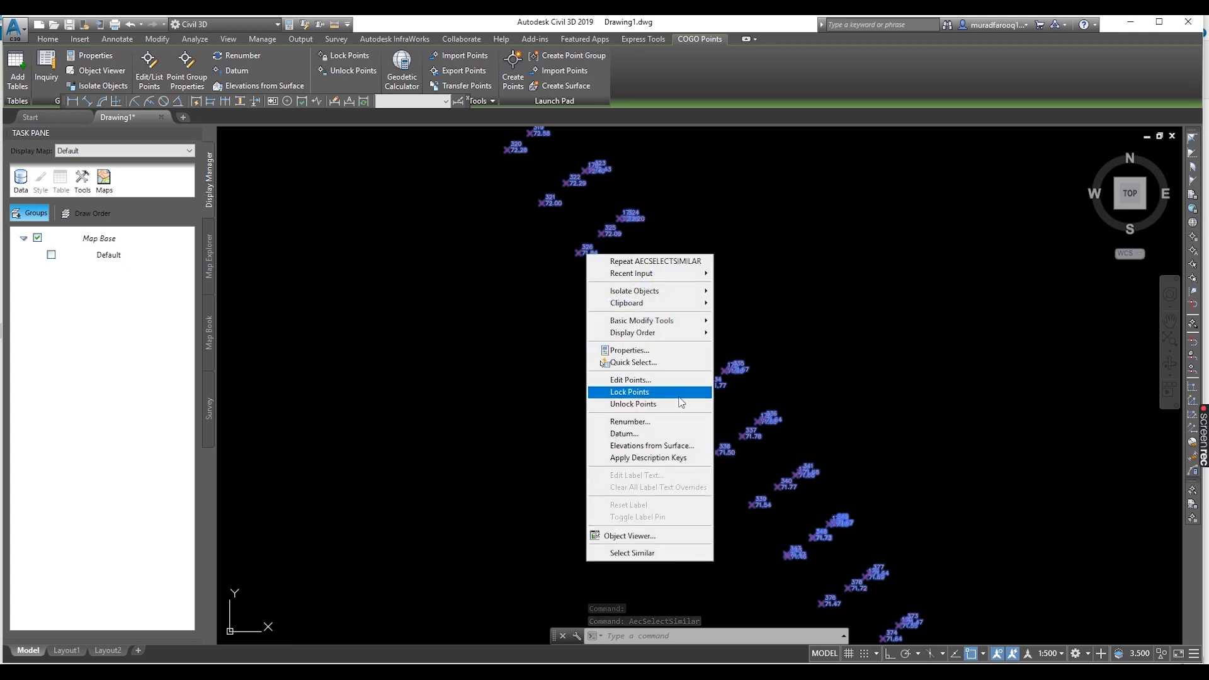
pyautogui.click(630, 350)
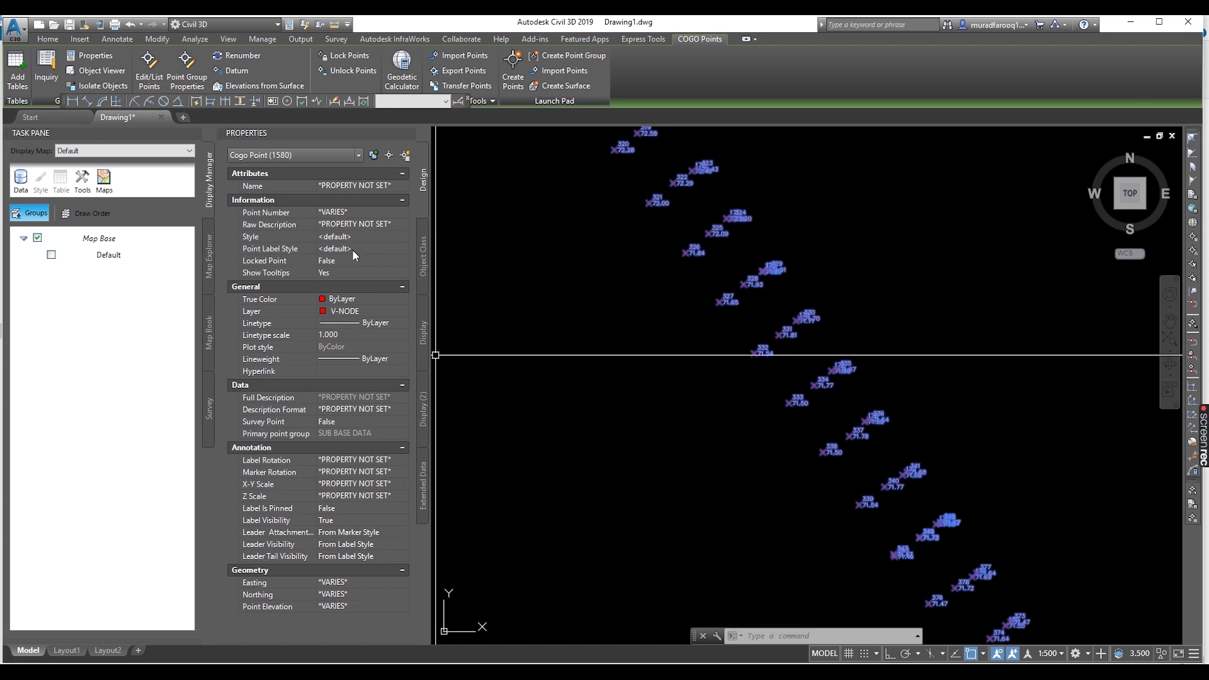
pyautogui.click(353, 248)
pyautogui.click(385, 251)
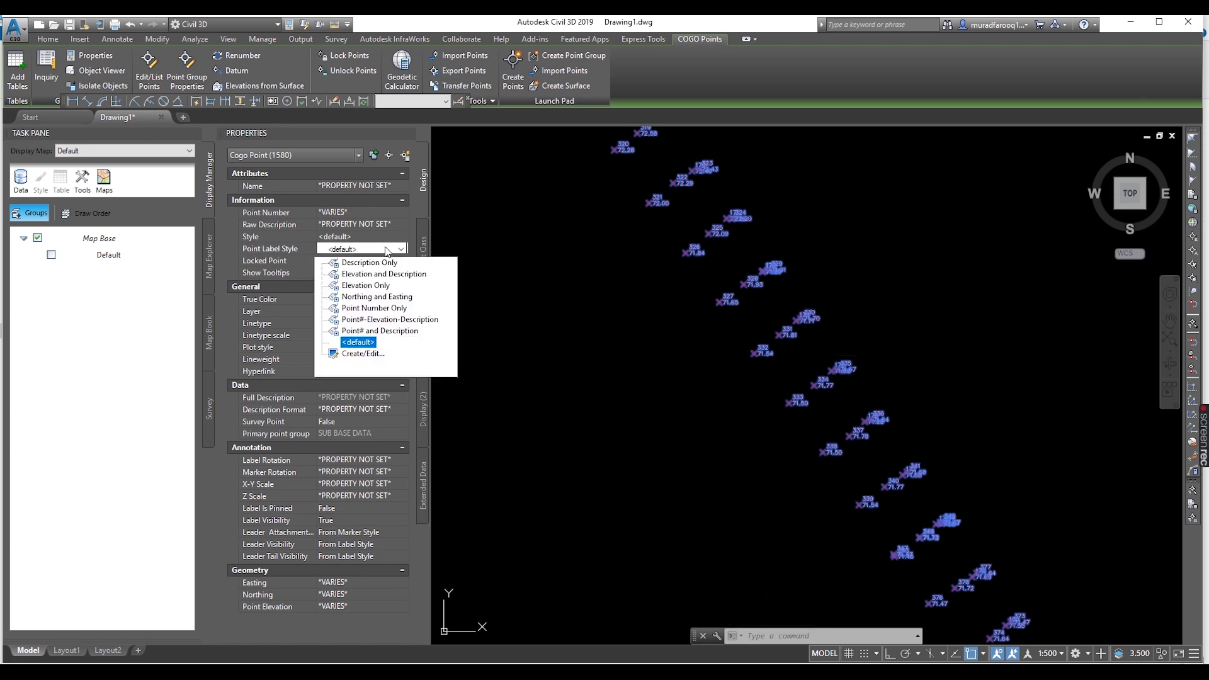
pyautogui.click(376, 297)
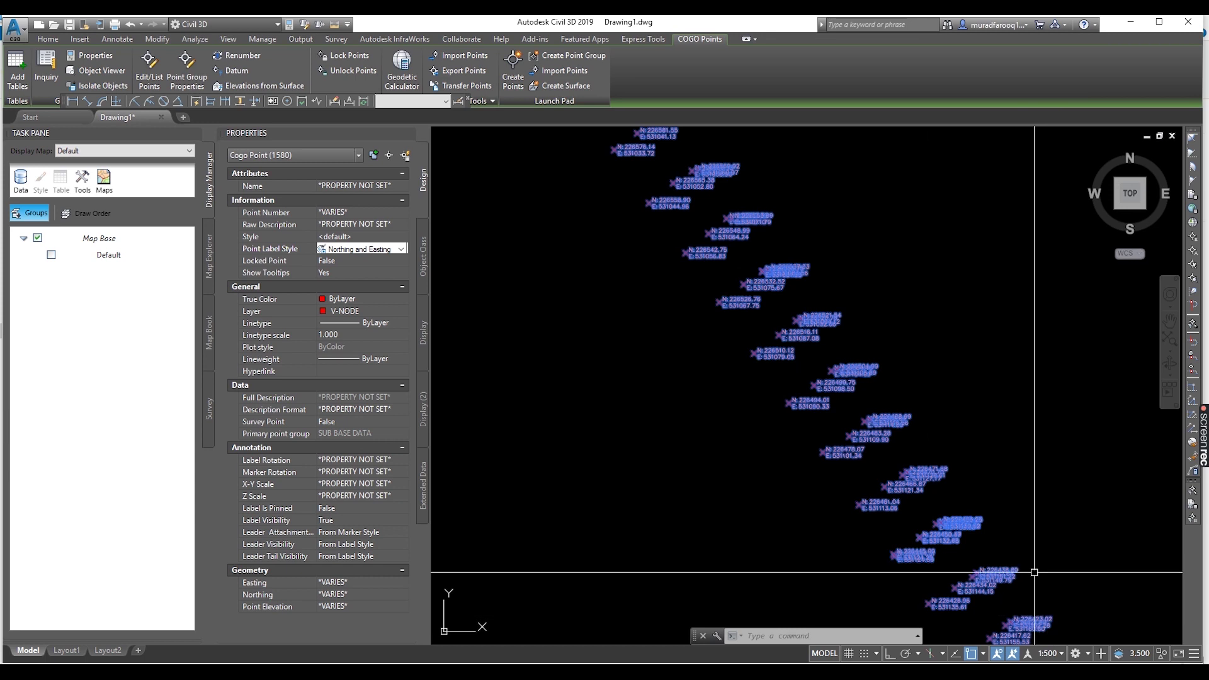
pyautogui.scroll(3, 961, 486)
pyautogui.press('Escape')
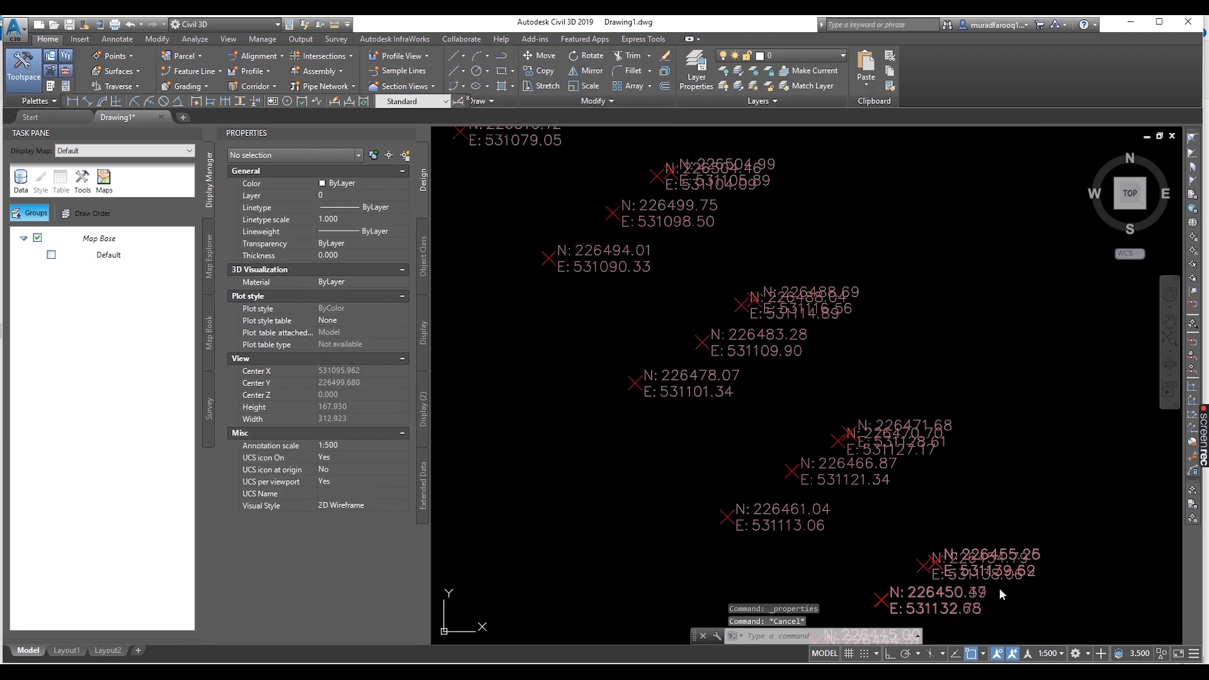
# Set the annotation scale to 1:200 and check the size of the coordinate labels.
pyautogui.click(1050, 657)
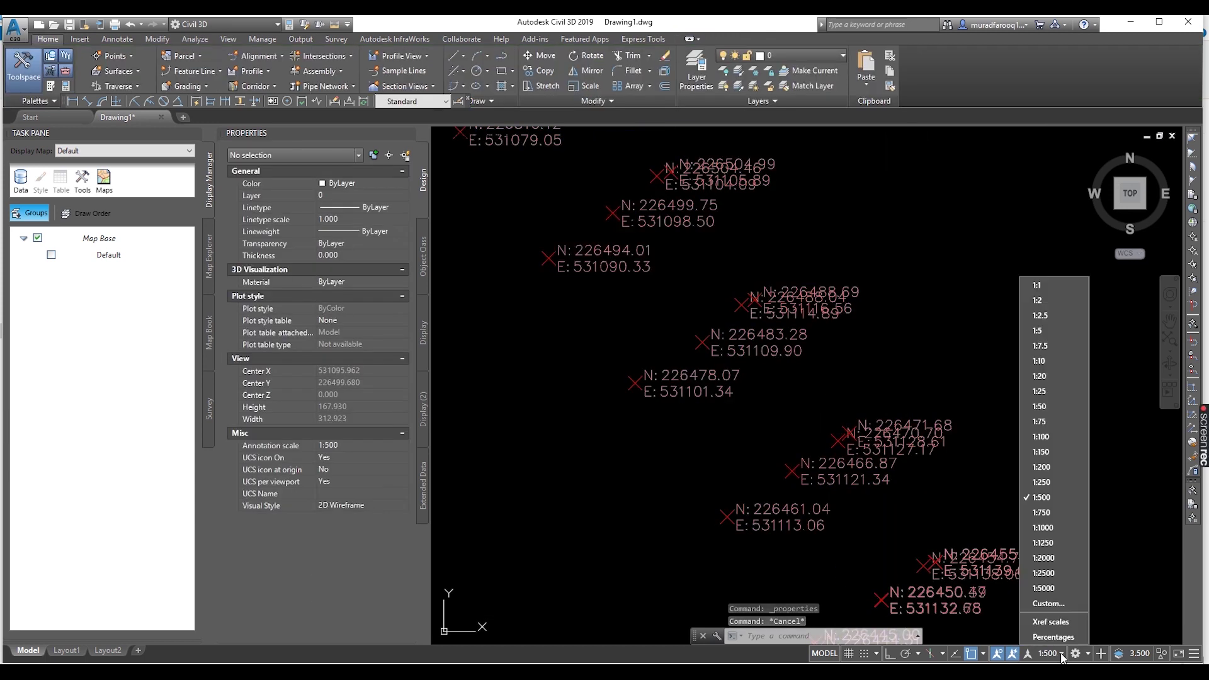
pyautogui.click(1042, 467)
pyautogui.scroll(10, 818, 446)
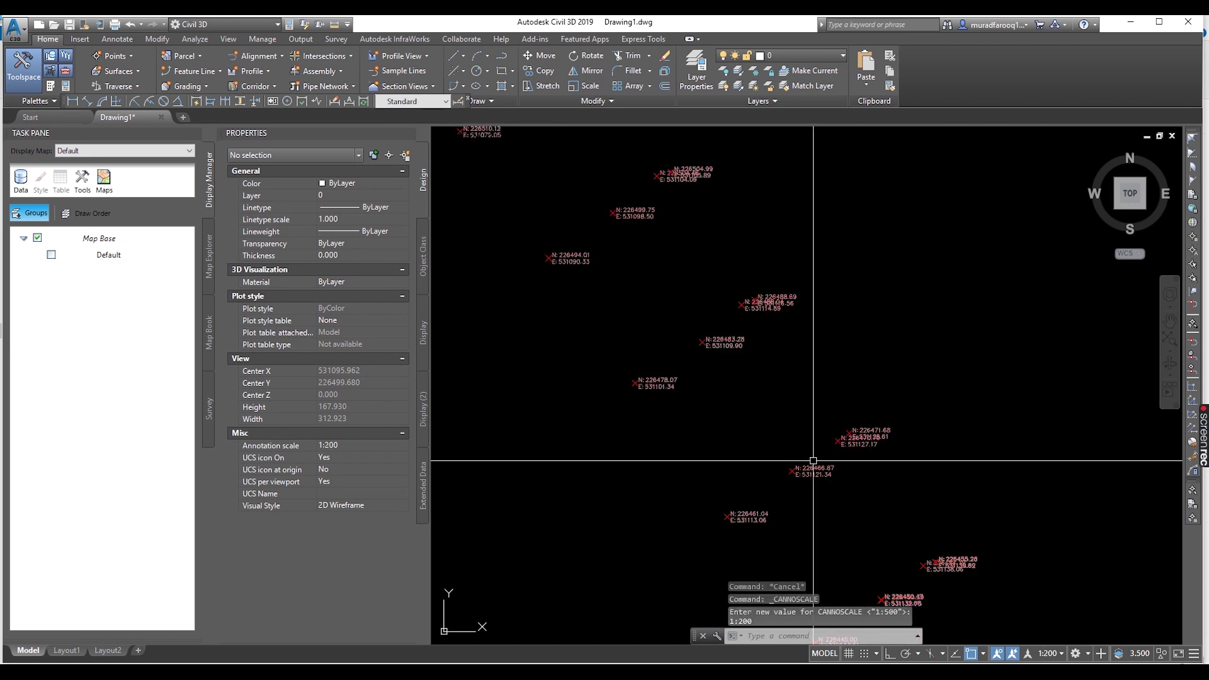
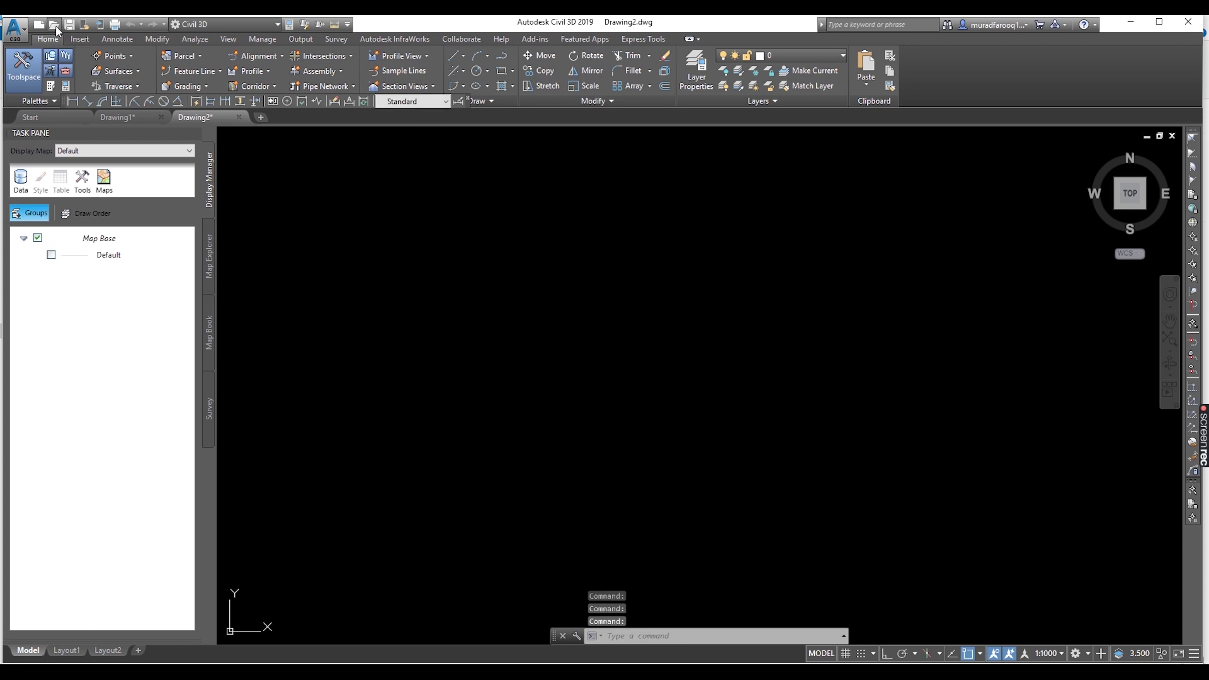
# Start opening an existing drawing and browse on New Volume (D:) to the 07.11.2019 by mail folder inside Submitted EN-EZ DRAWING.
pyautogui.click(55, 25)
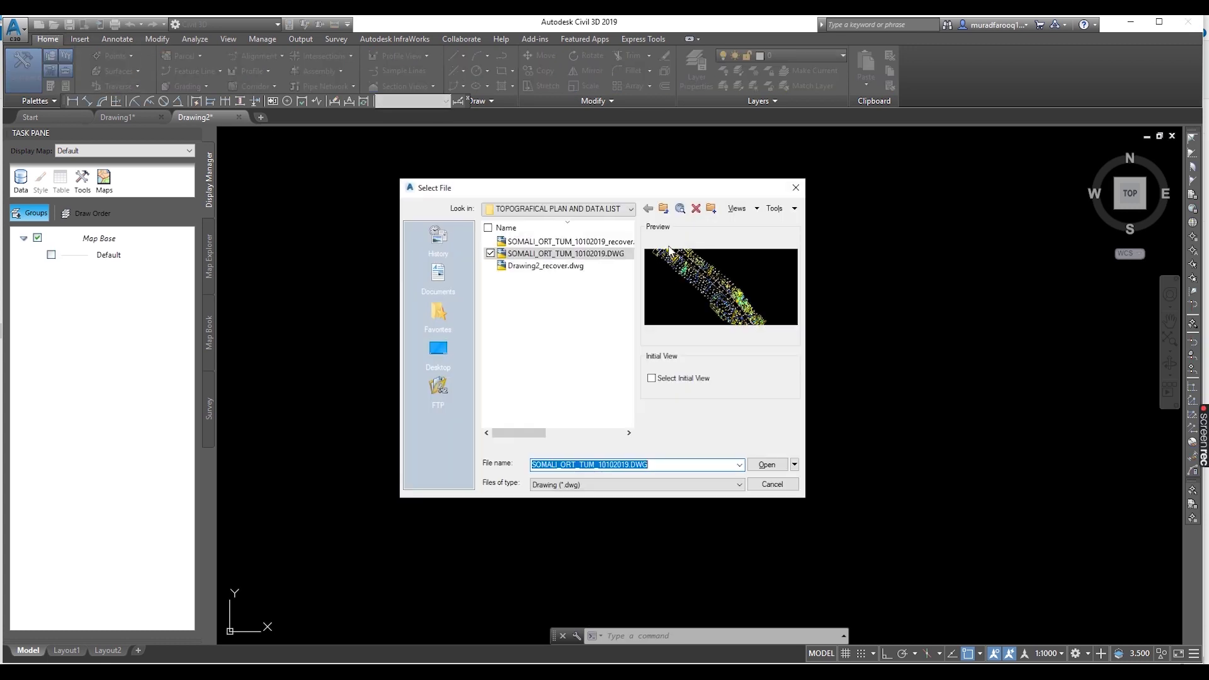
pyautogui.click(632, 208)
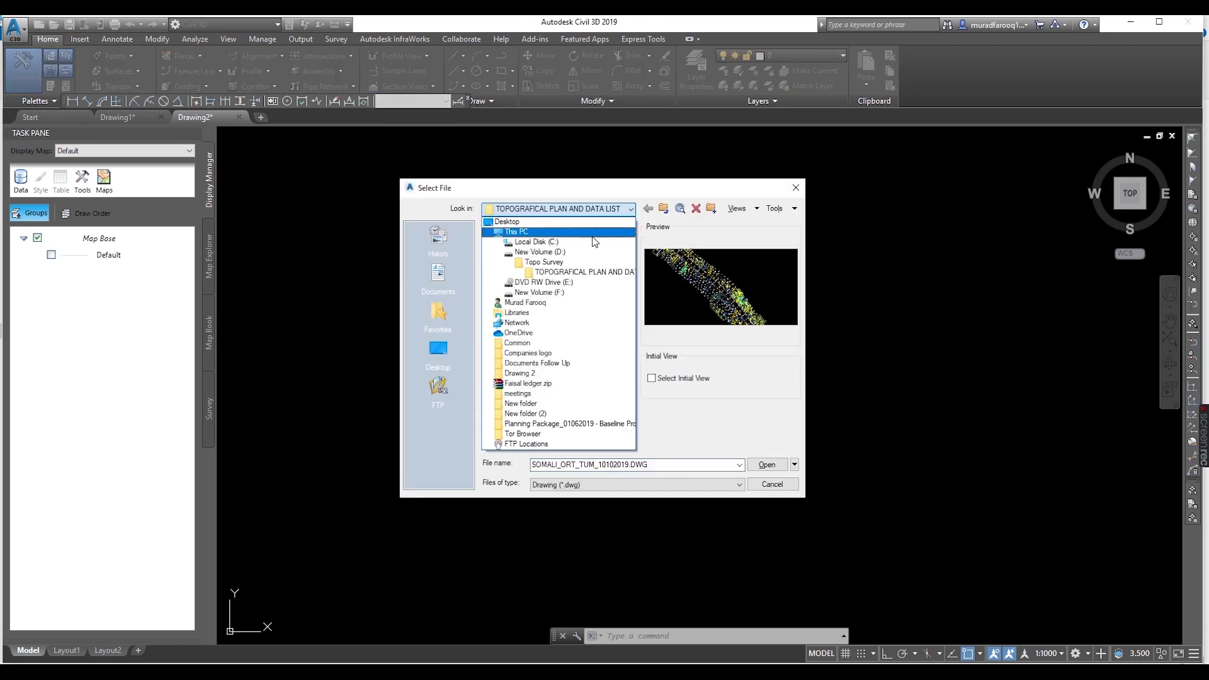
pyautogui.click(562, 251)
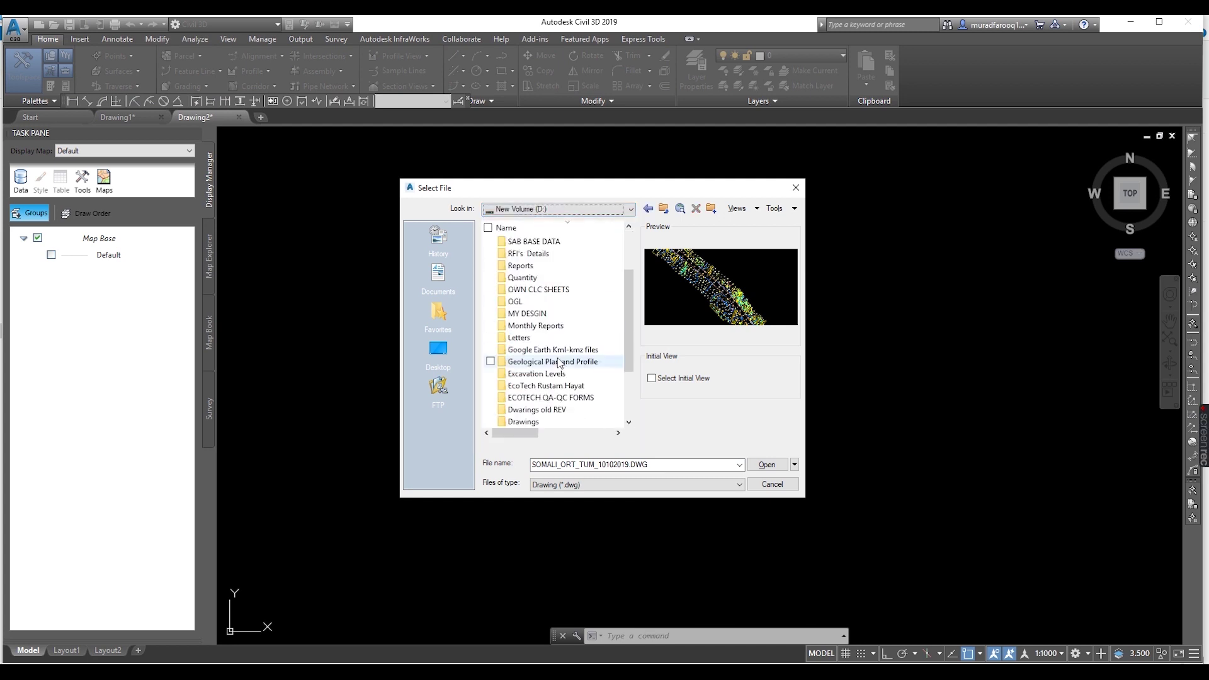
pyautogui.scroll(-2, 560, 362)
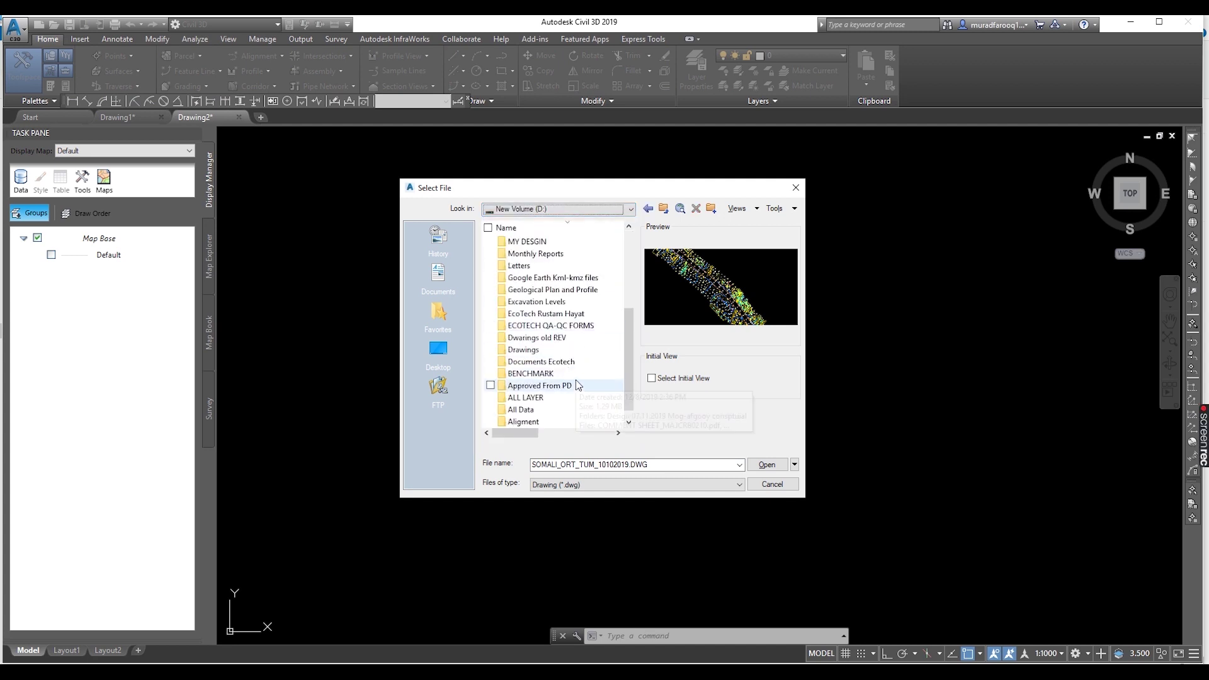
pyautogui.scroll(-1, 575, 380)
pyautogui.scroll(1, 574, 373)
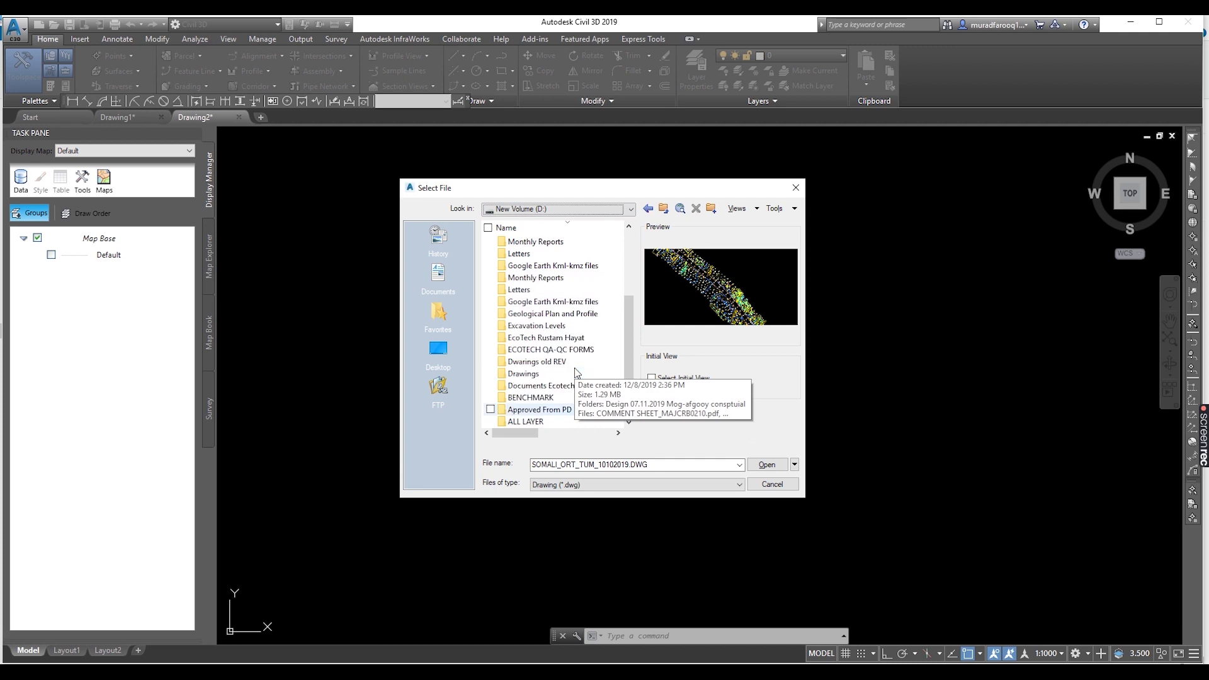
pyautogui.scroll(3, 574, 386)
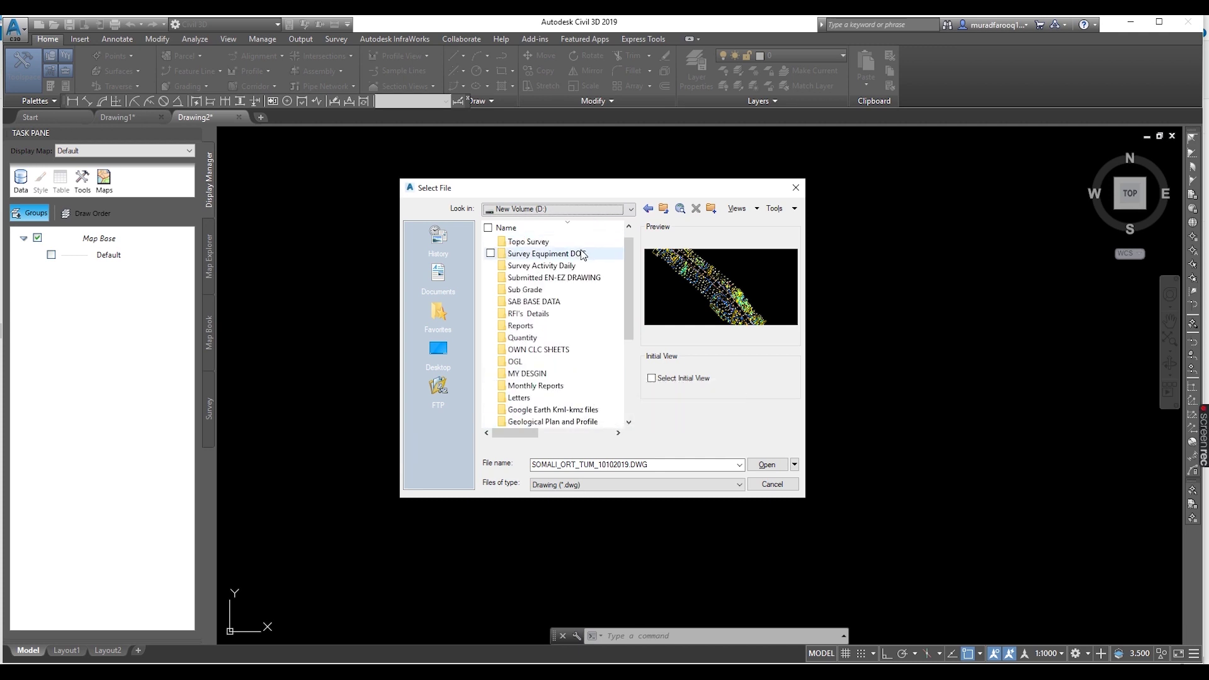
pyautogui.doubleClick(582, 280)
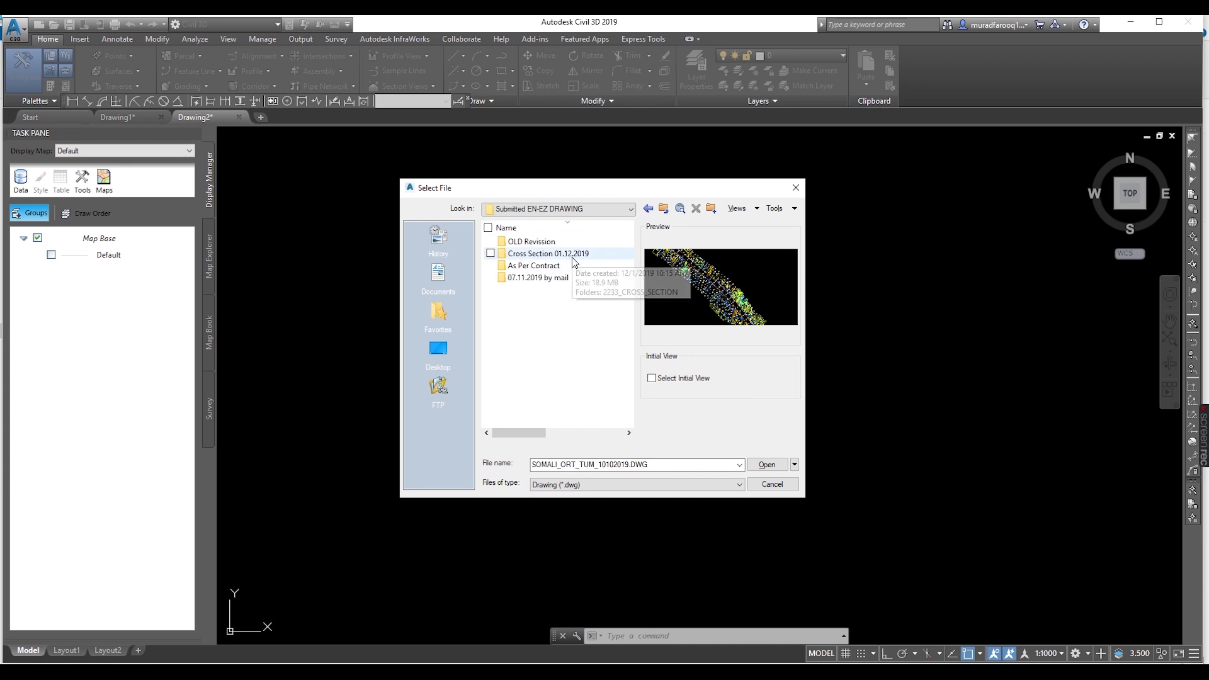
pyautogui.doubleClick(564, 279)
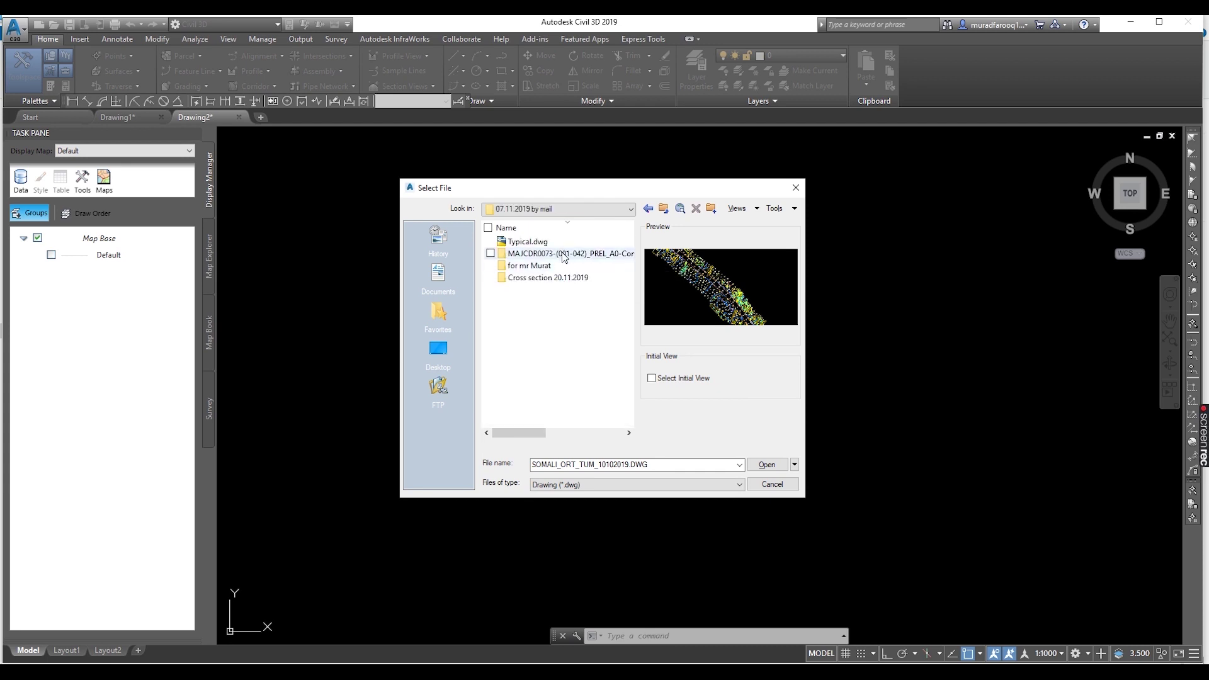
# Open X2-MAJ-ATC-HW-AlignmentStations.dwg from the A_XREF folder of 2232_PLAN-PROFILE, inside the 2019.11.06_ATAC_PlanProfile_0-22 submission folder.
pyautogui.doubleClick(529, 265)
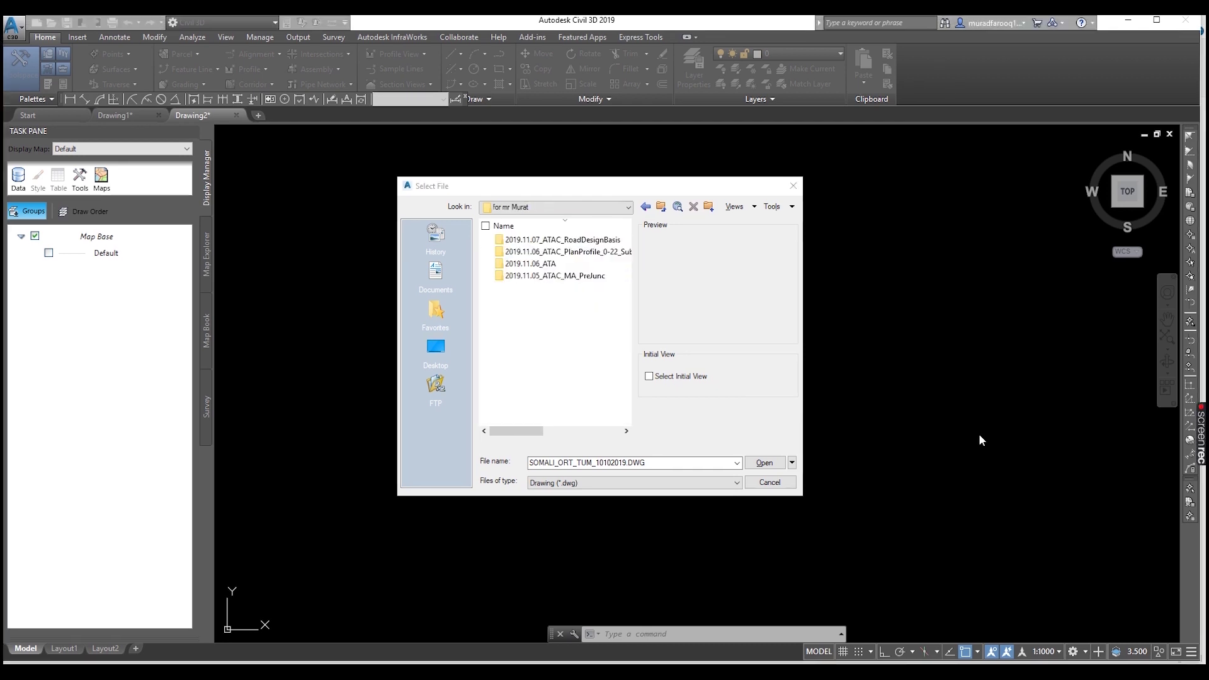
pyautogui.doubleClick(575, 265)
pyautogui.click(675, 208)
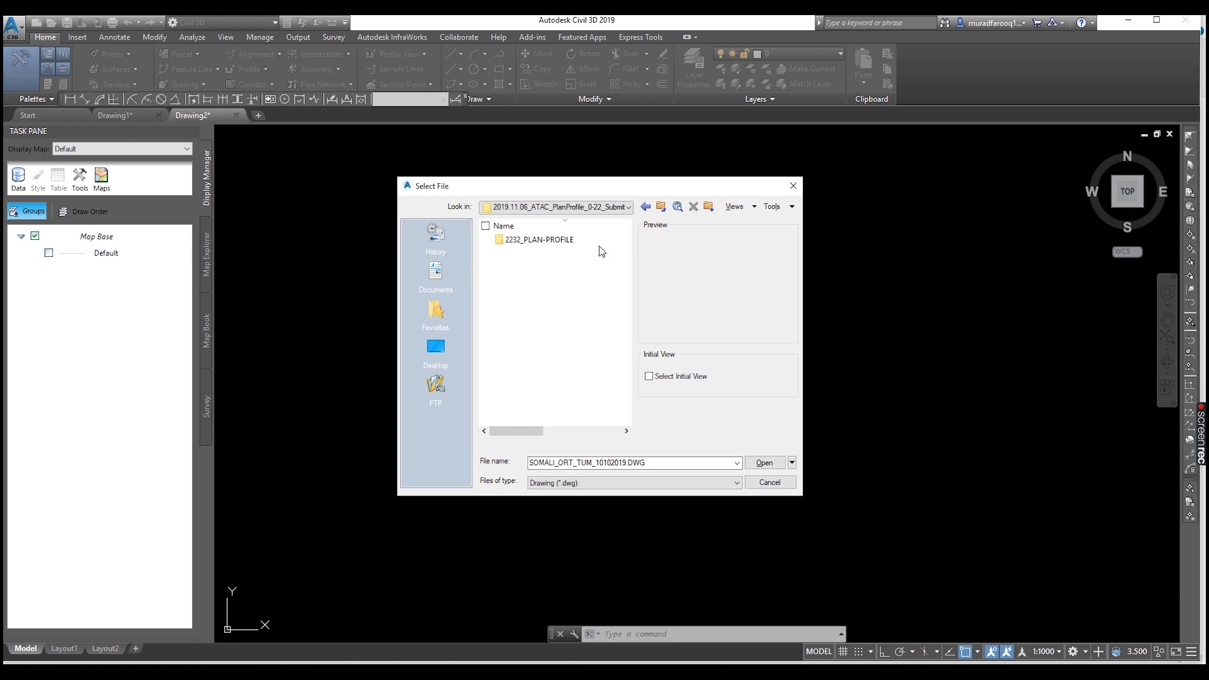
pyautogui.doubleClick(585, 240)
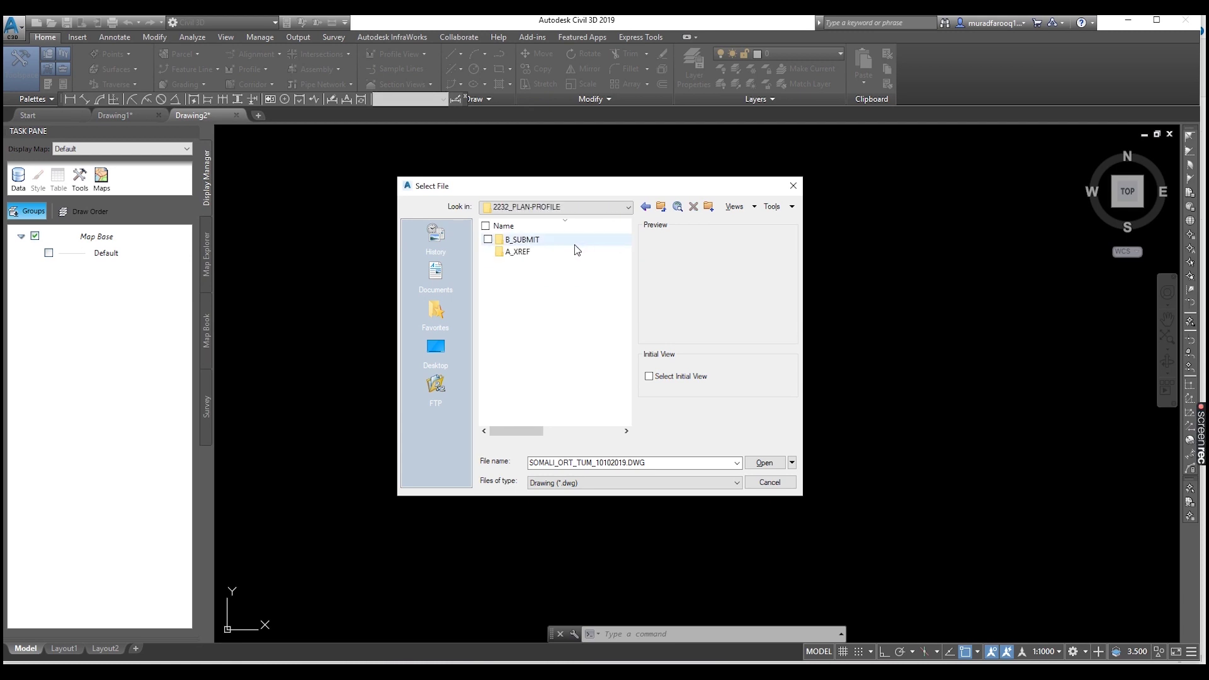
pyautogui.doubleClick(572, 252)
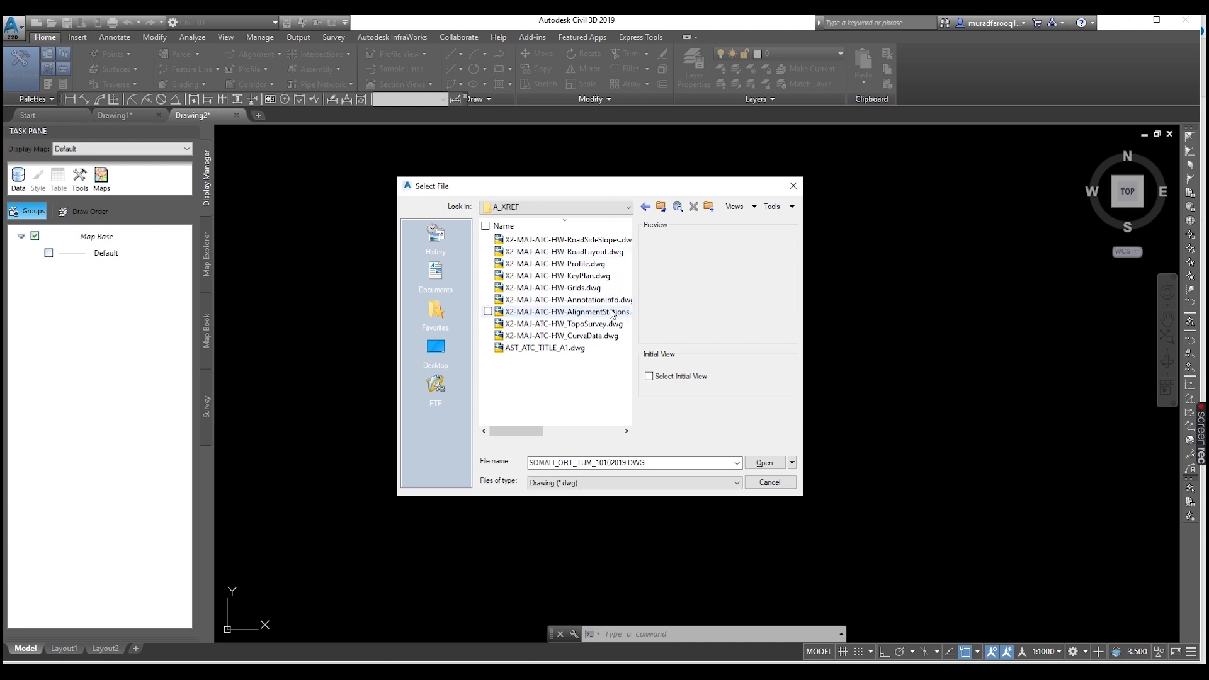
pyautogui.click(611, 313)
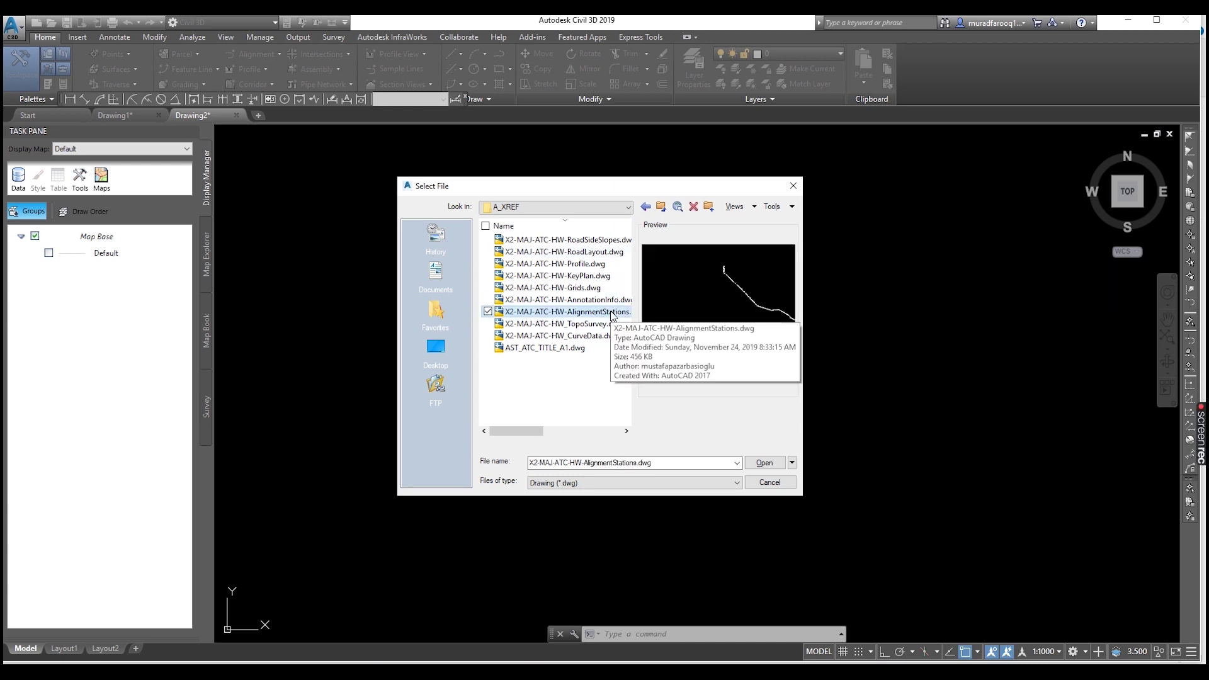
pyautogui.click(770, 463)
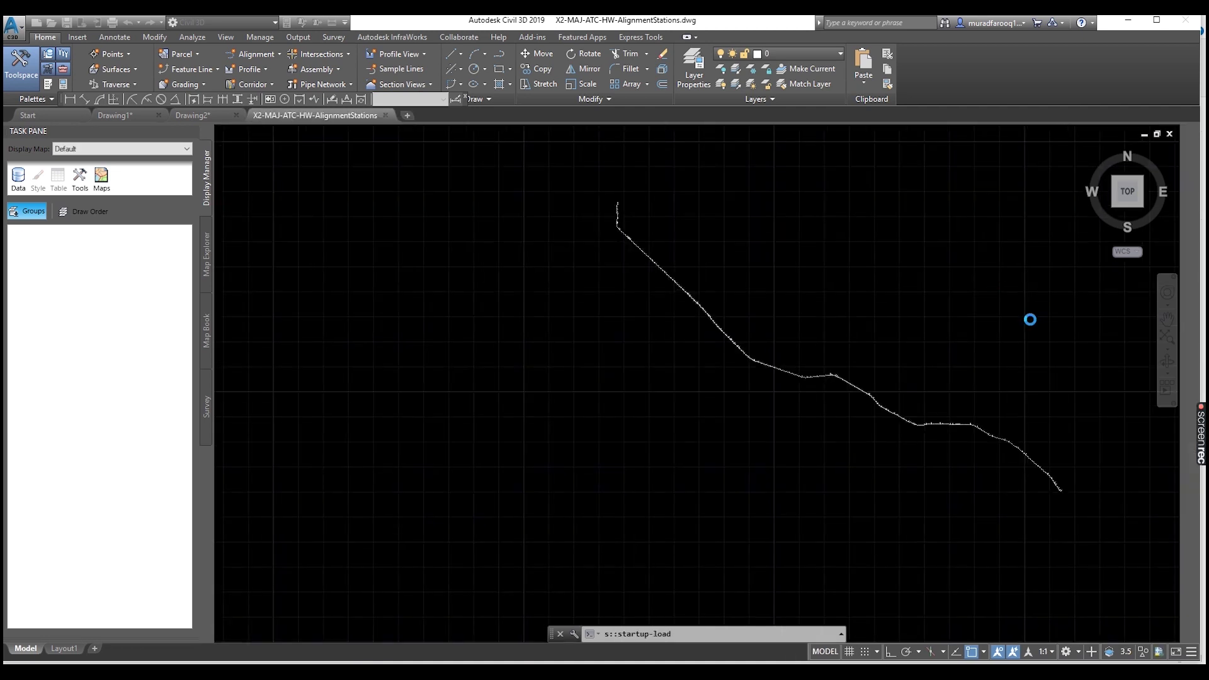
# Select the whole alignment with its station marks in the AlignmentStations drawing and copy it.
pyautogui.moveTo(910, 367); pyautogui.dragTo(757, 365, button='middle')
pyautogui.scroll(3, 757, 366)
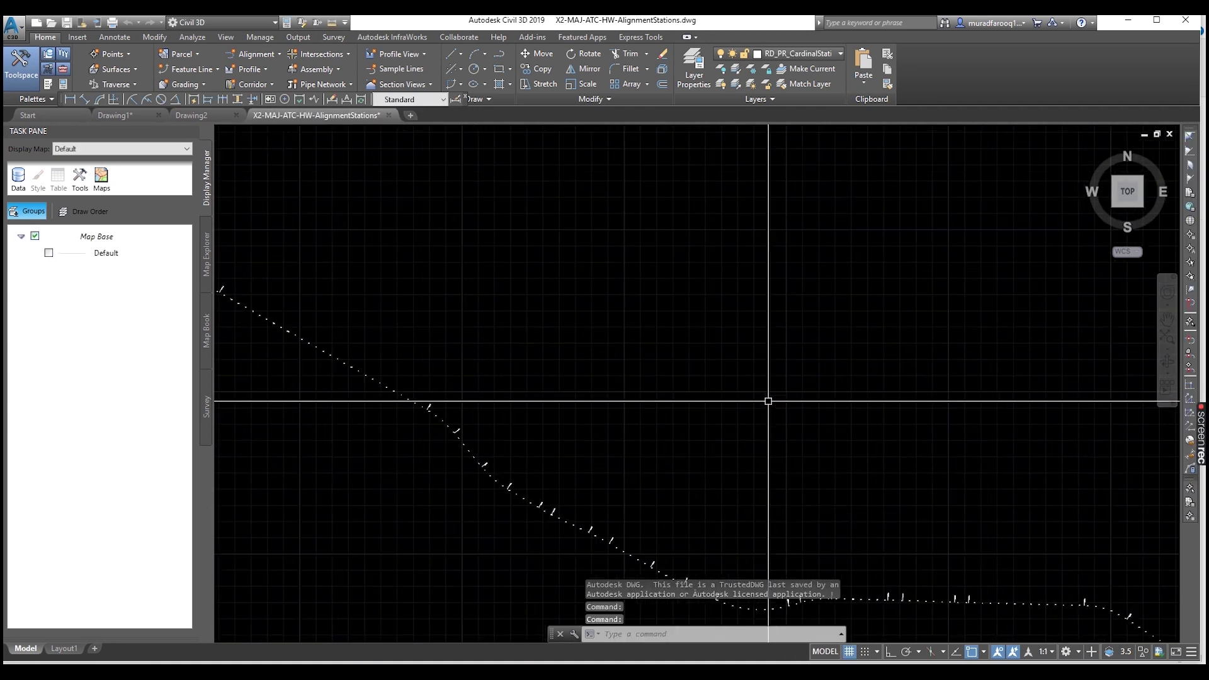
pyautogui.scroll(-5, 780, 380)
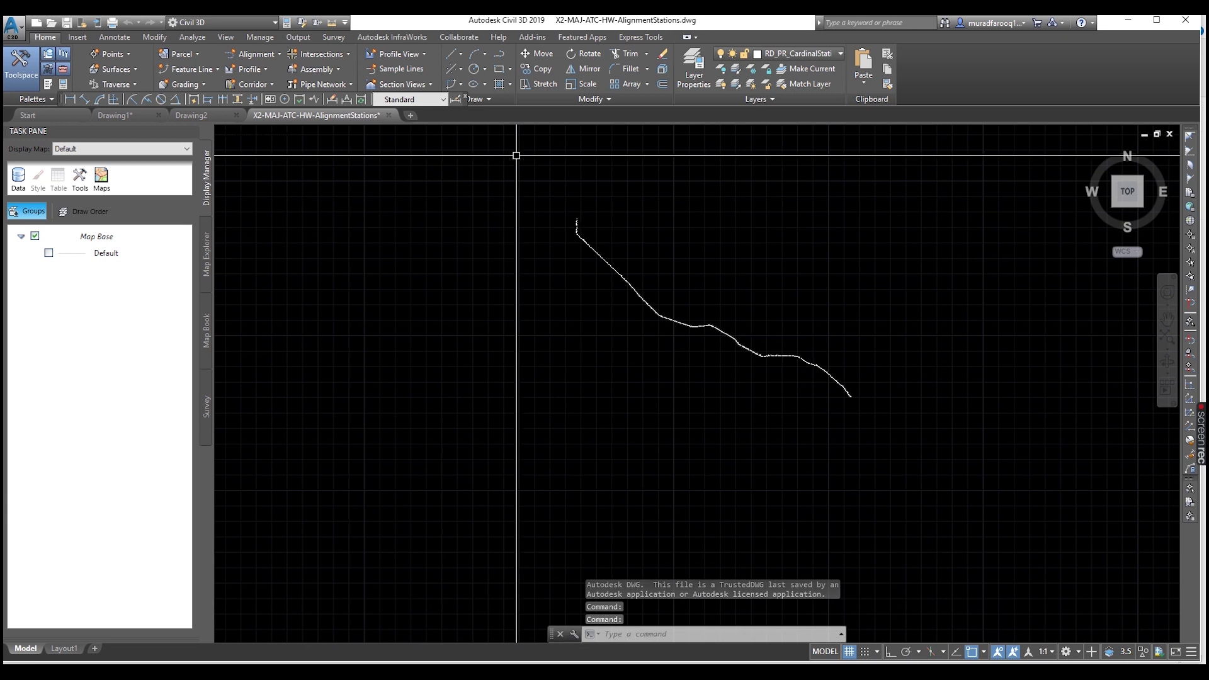
pyautogui.click(550, 180)
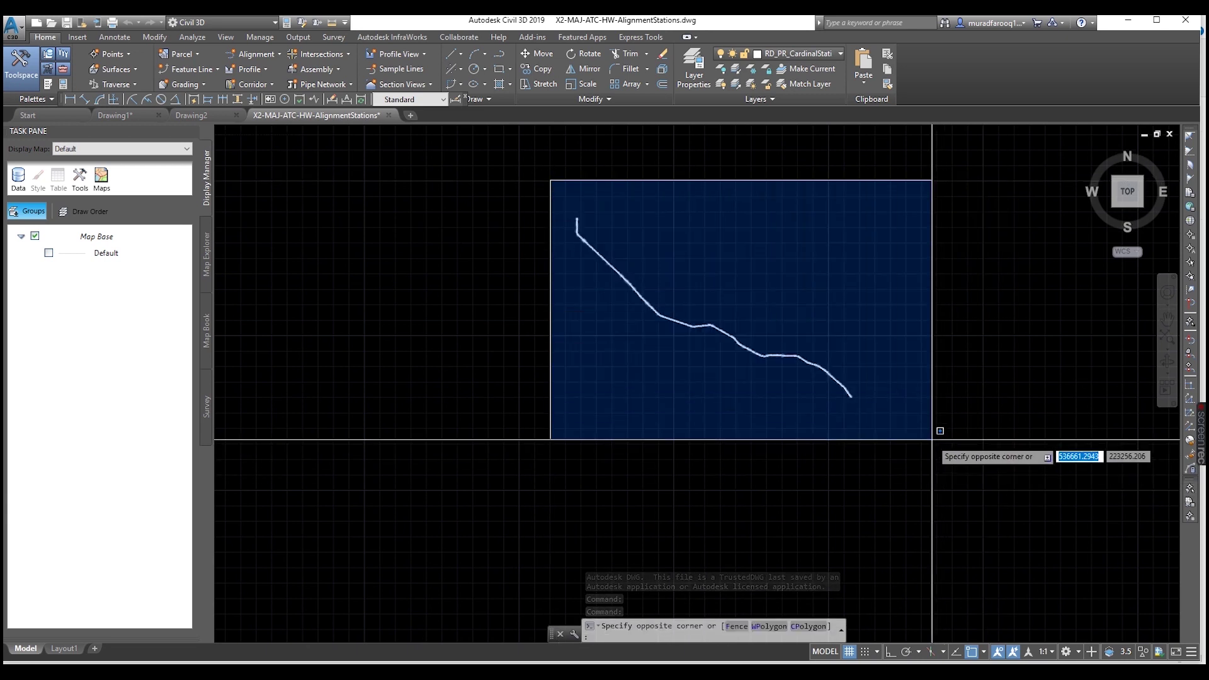
pyautogui.click(938, 441)
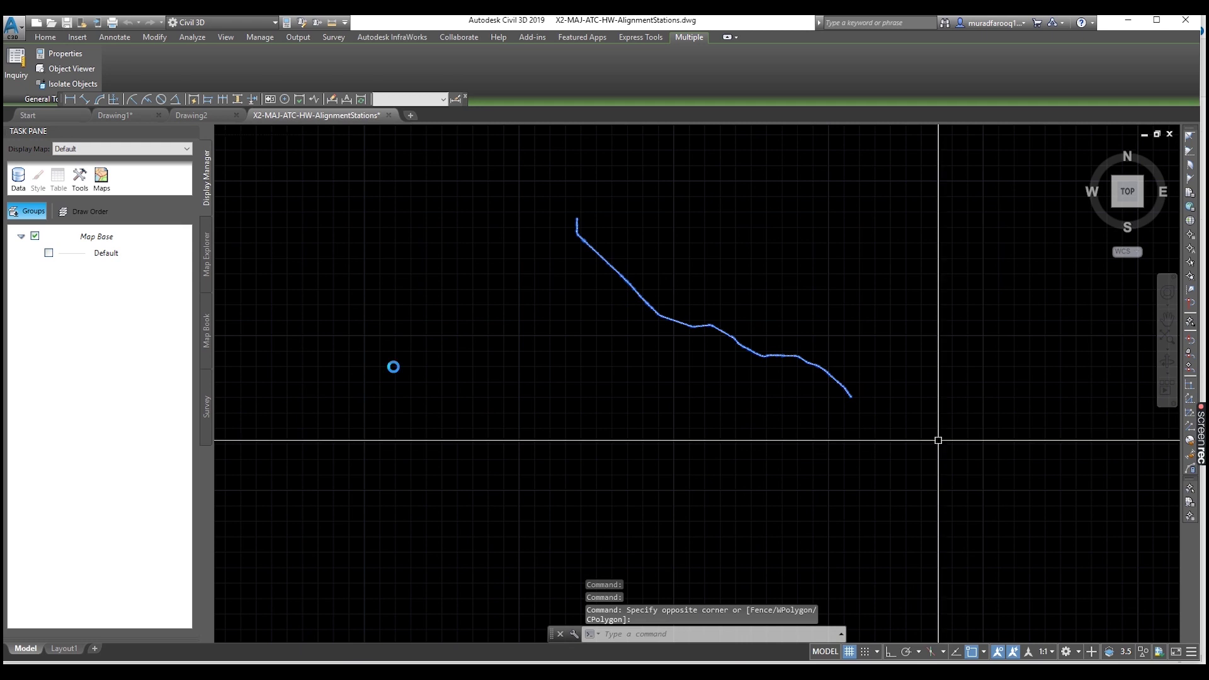
# Return to Drawing1 and paste the copied alignment to its original coordinates beside the sub-base points.
pyautogui.click(214, 115)
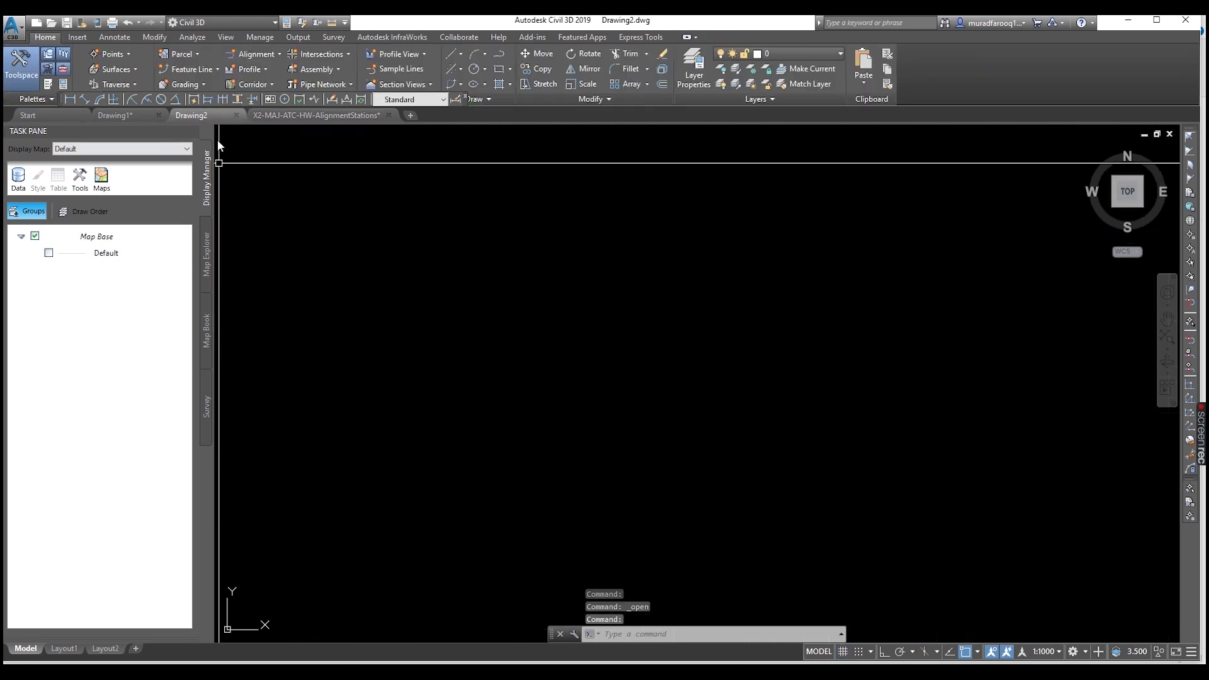
pyautogui.click(119, 120)
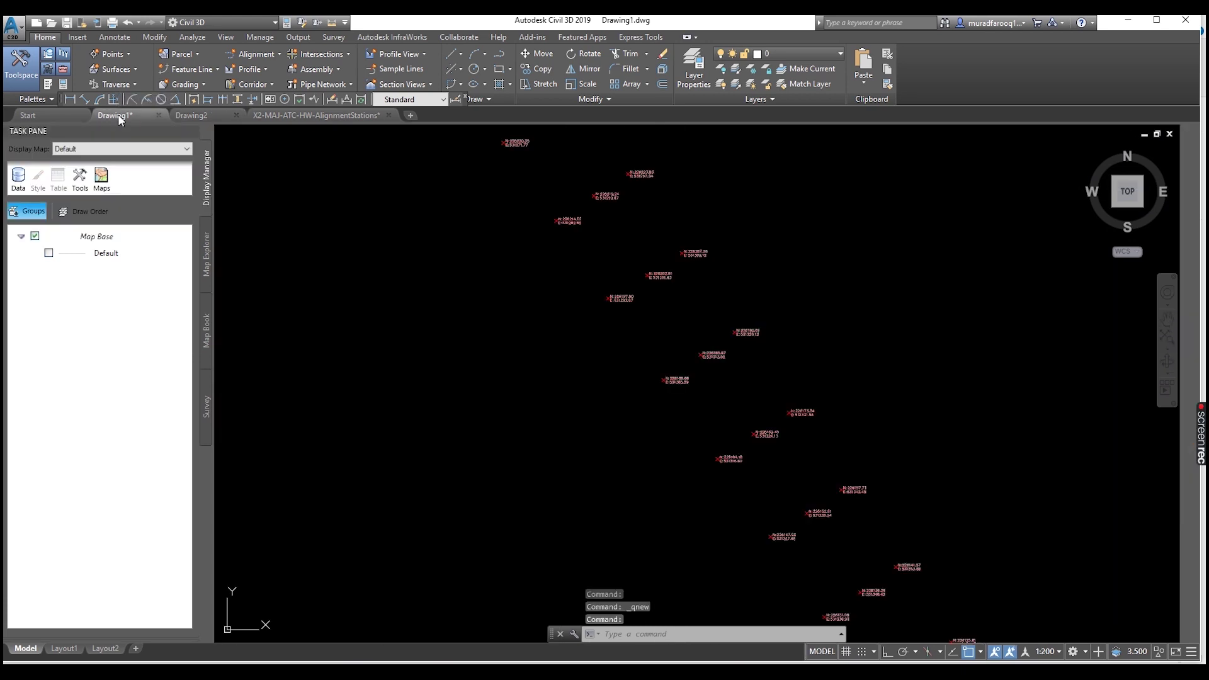
pyautogui.scroll(-5, 813, 389)
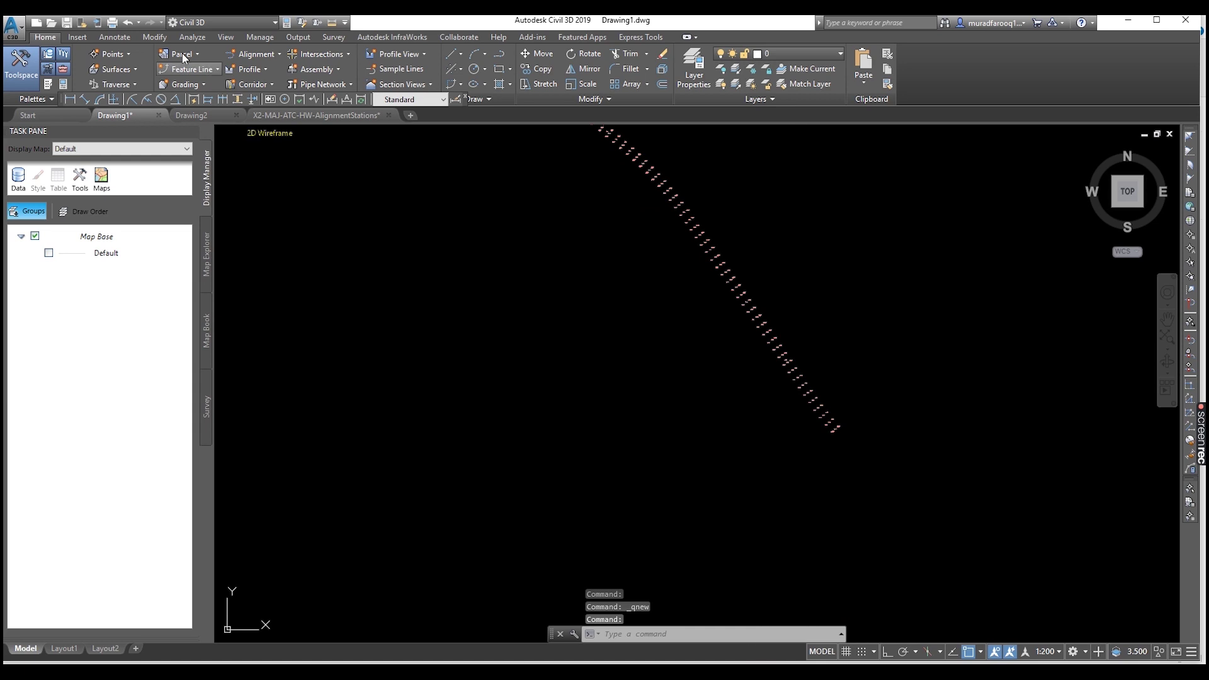
pyautogui.rightClick(523, 235)
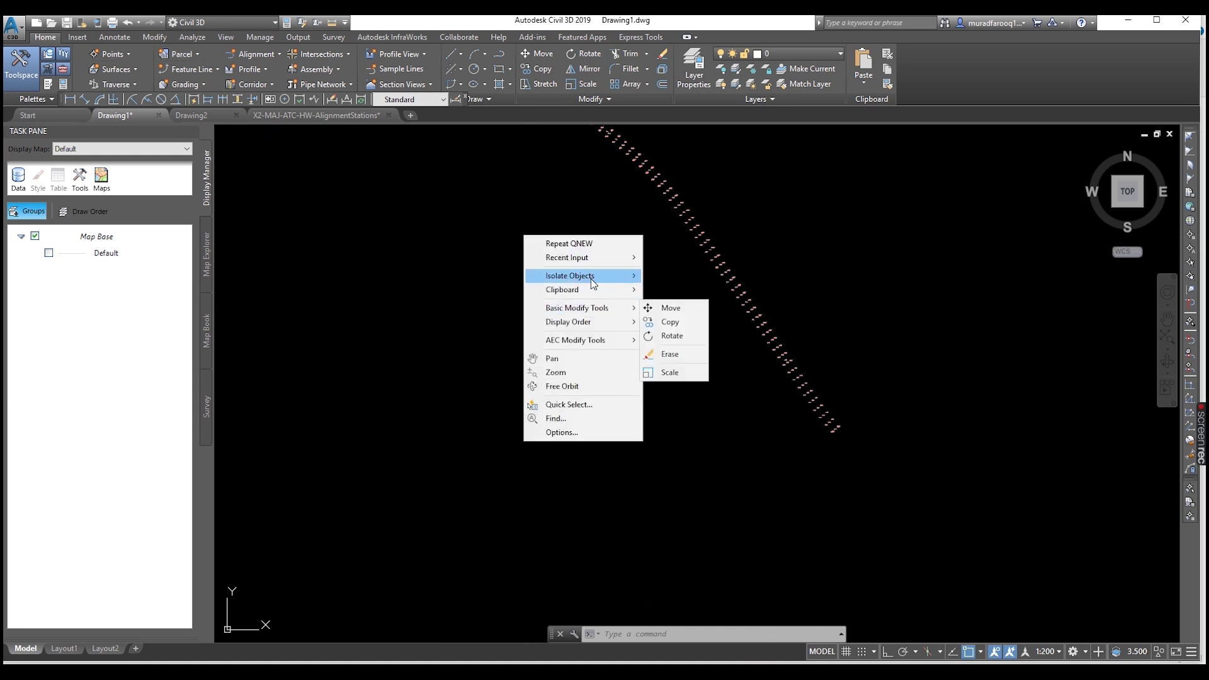
pyautogui.moveTo(608, 289)
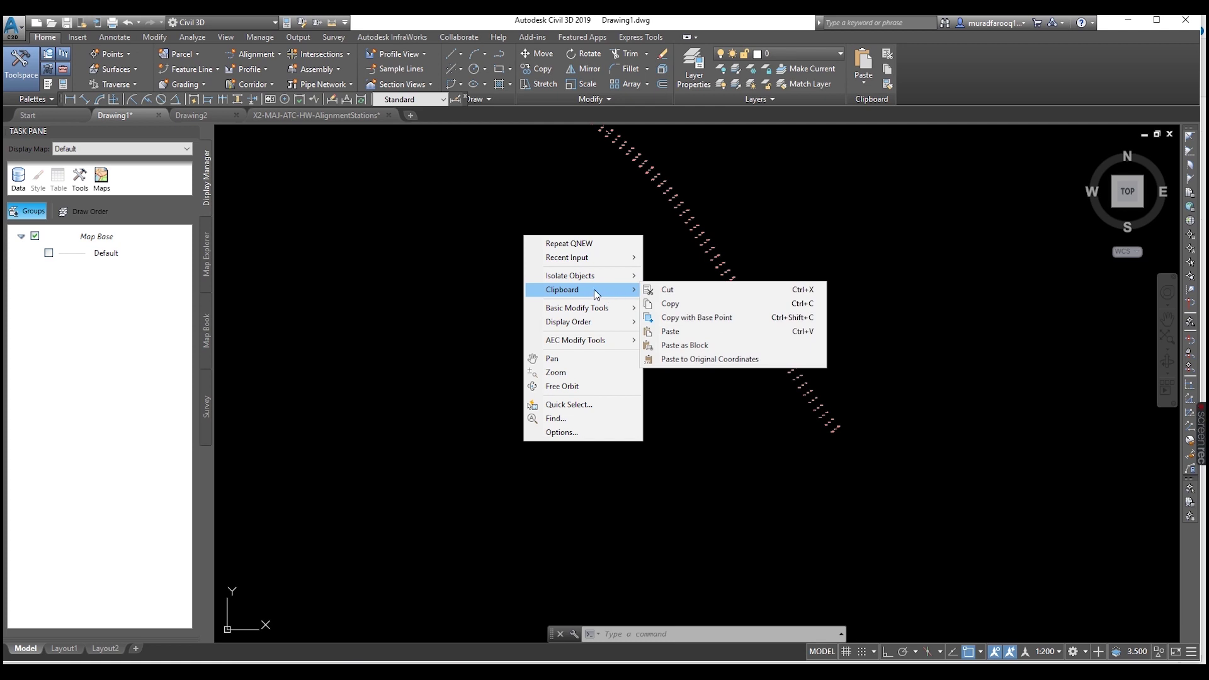
pyautogui.click(735, 360)
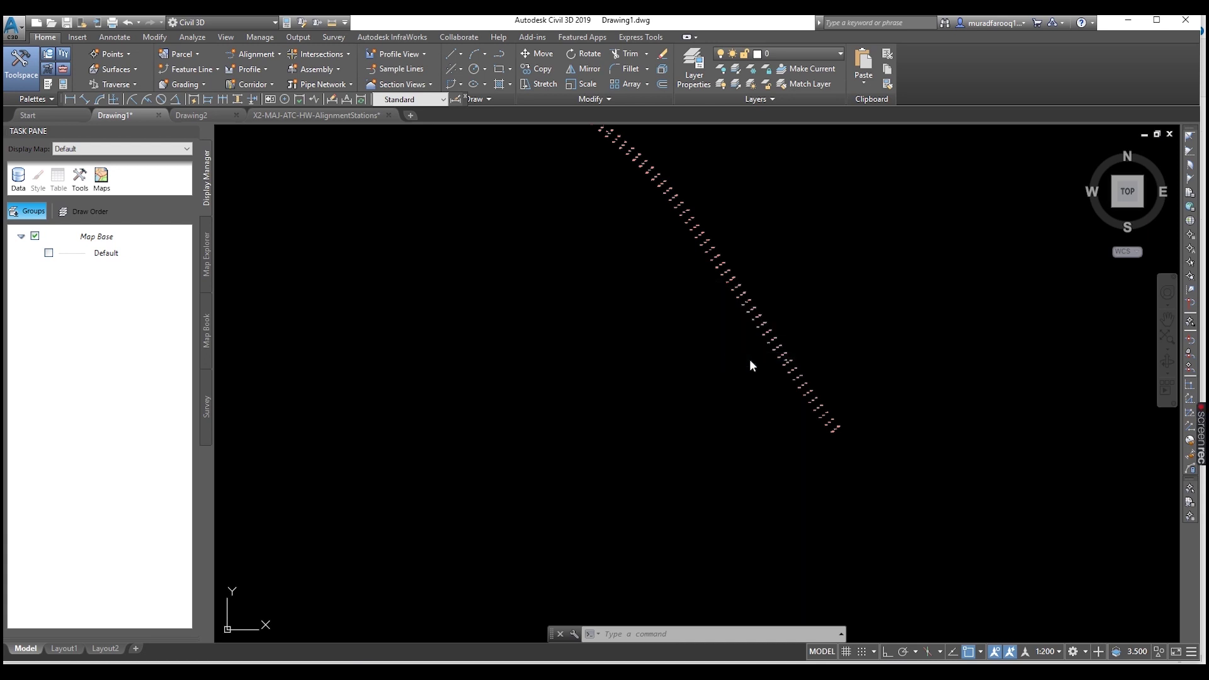
# Examine how the pasted alignment stations line up with the sub-base points along the road in Drawing1.
pyautogui.scroll(5, 814, 405)
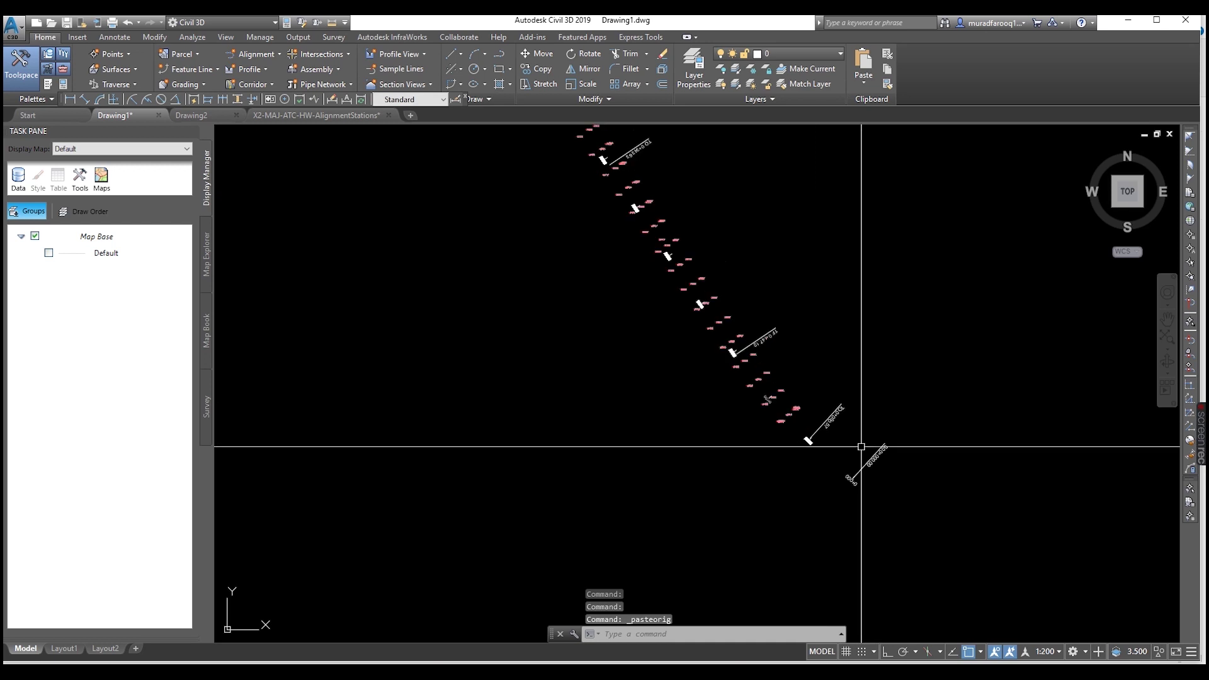
pyautogui.scroll(-3, 731, 408)
pyautogui.scroll(4, 791, 518)
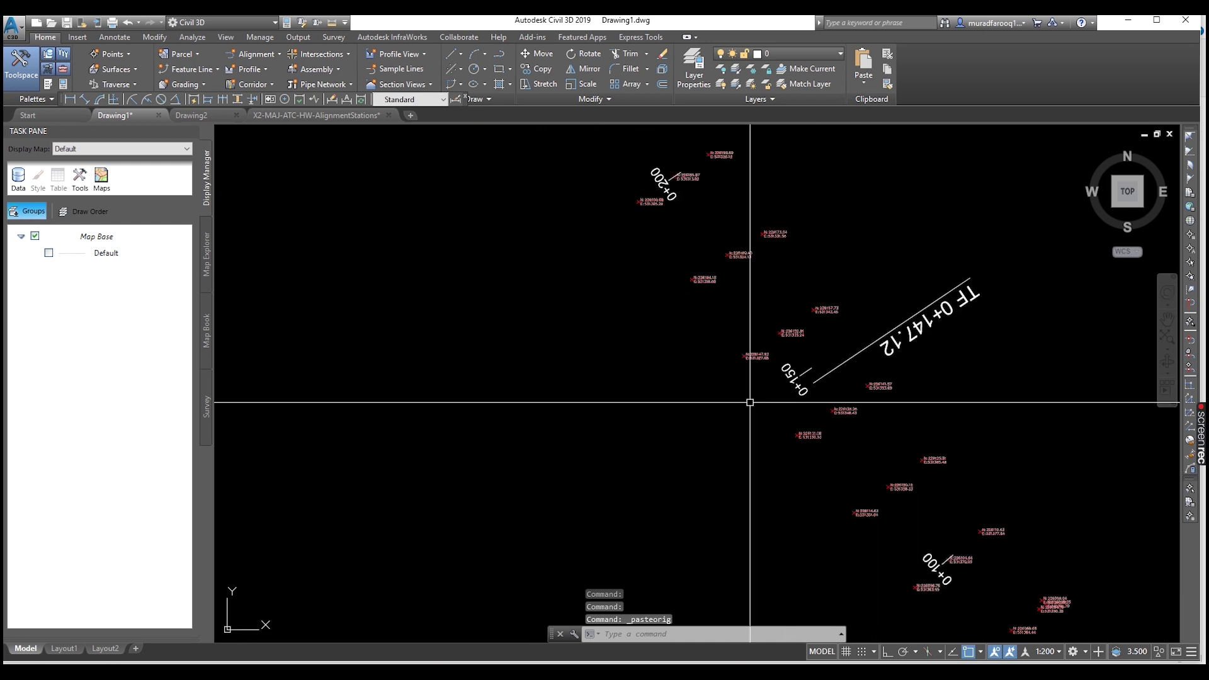
pyautogui.scroll(-2, 736, 349)
pyautogui.scroll(-2, 735, 350)
pyautogui.scroll(5, 775, 413)
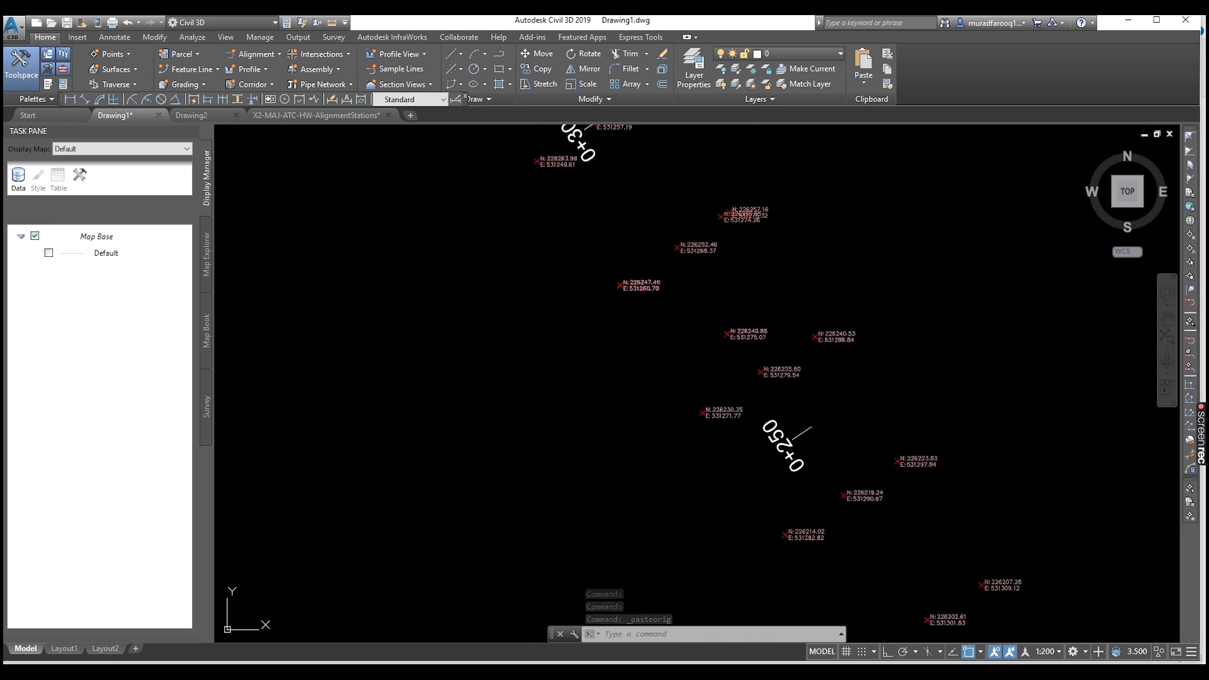
pyautogui.scroll(-4, 776, 438)
pyautogui.moveTo(777, 437)
pyautogui.mouseDown(button='middle')
pyautogui.moveTo(626, 345)
pyautogui.moveTo(728, 437)
pyautogui.moveTo(799, 464)
pyautogui.moveTo(754, 534)
pyautogui.mouseUp(button='middle')
pyautogui.scroll(5, 724, 428)
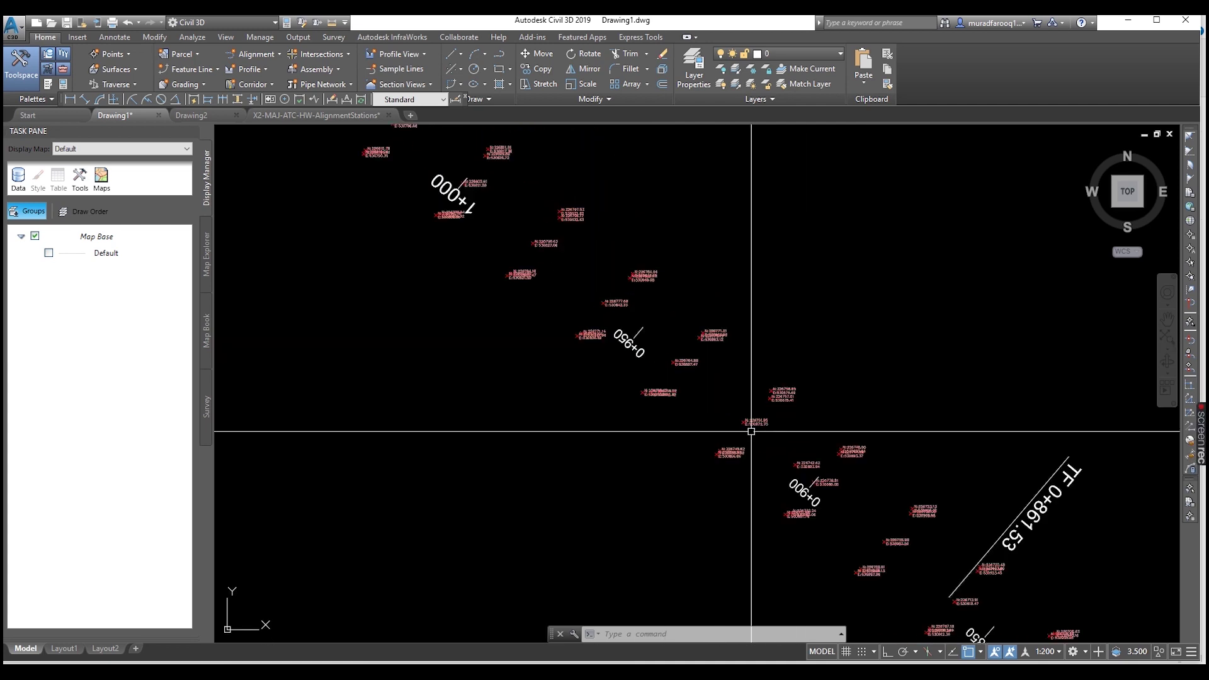
pyautogui.scroll(-4, 710, 421)
pyautogui.moveTo(659, 378)
pyautogui.mouseDown(button='middle')
pyautogui.moveTo(826, 493)
pyautogui.moveTo(648, 515)
pyautogui.mouseUp(button='middle')
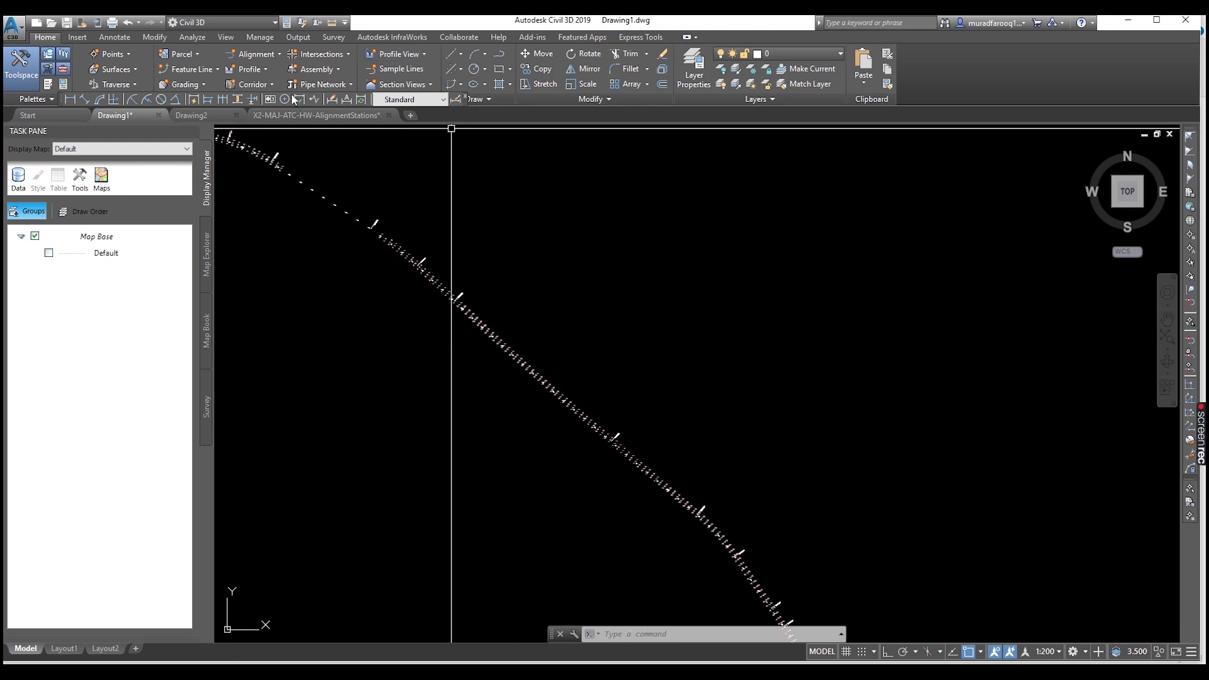
pyautogui.moveTo(491, 356); pyautogui.dragTo(654, 443, button='middle')
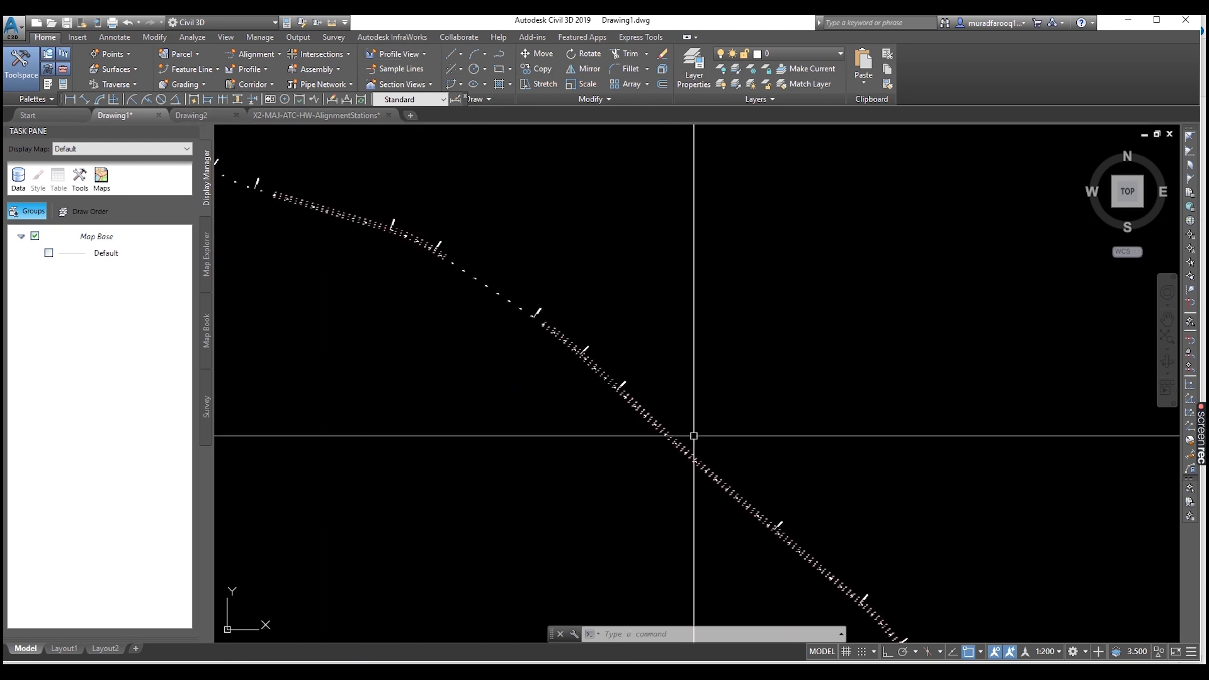
# Open X2-MAJ-ATC-HW-RoadLayout.dwg from the A_XREF folder and dismiss the missing SHX files and earlier-version notices.
pyautogui.click(412, 116)
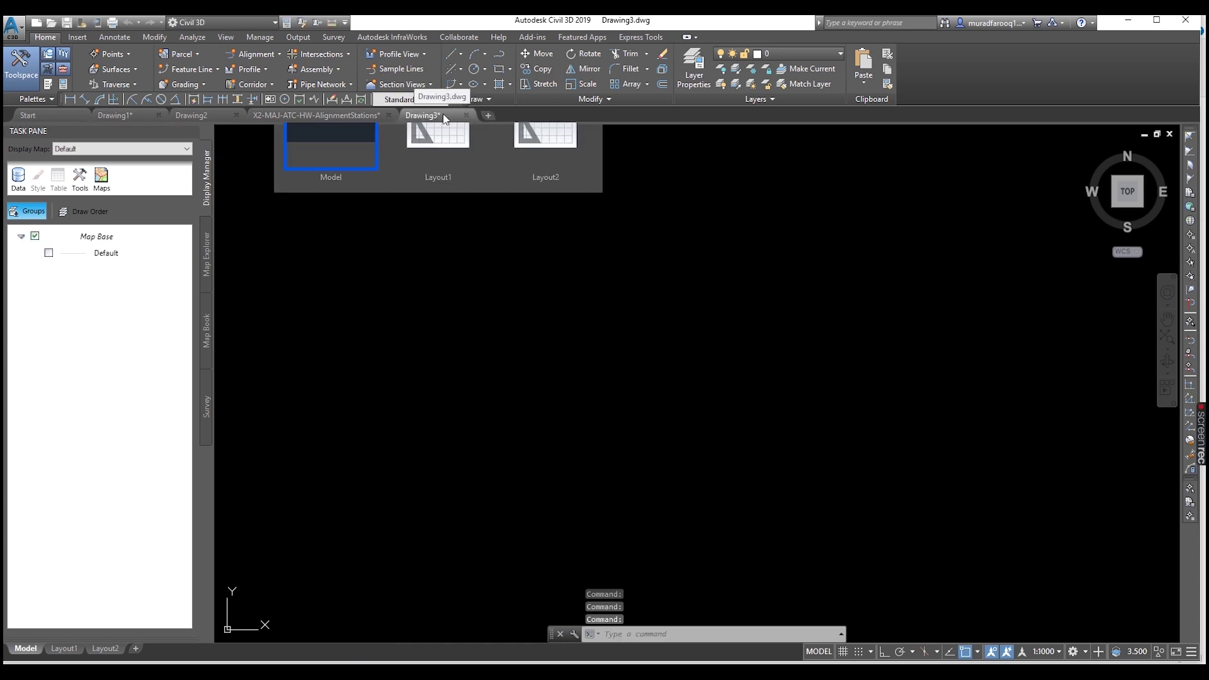
pyautogui.click(54, 24)
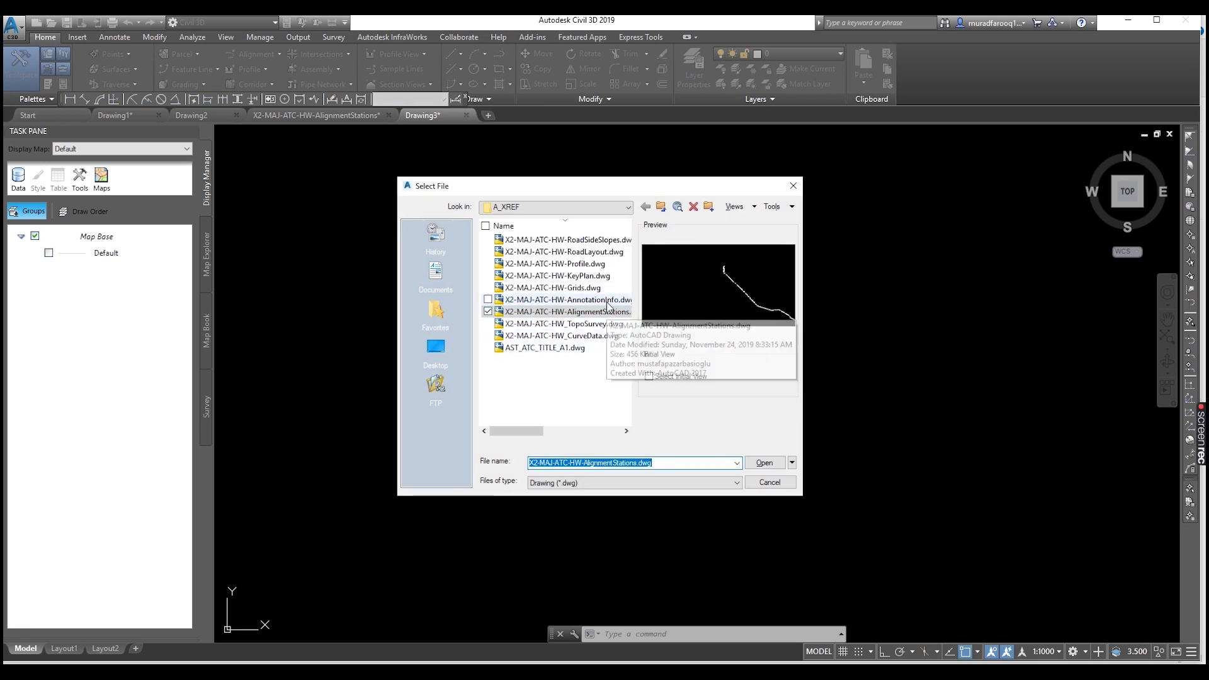
pyautogui.click(604, 253)
pyautogui.click(763, 466)
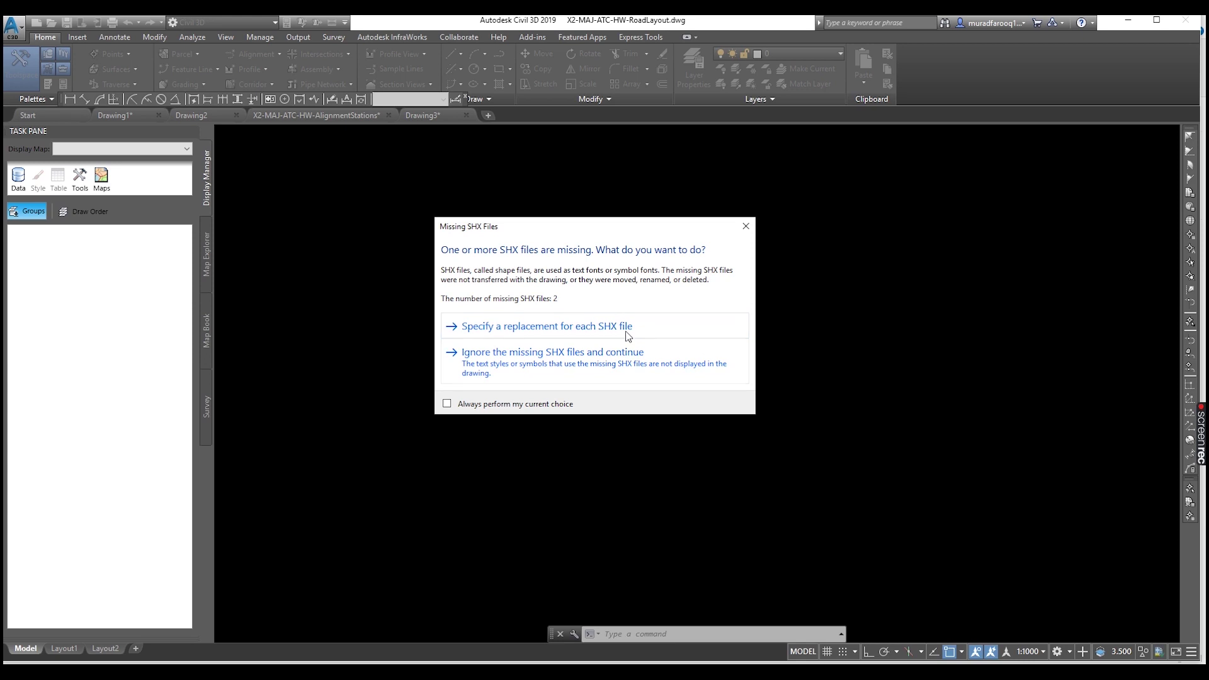
pyautogui.click(744, 228)
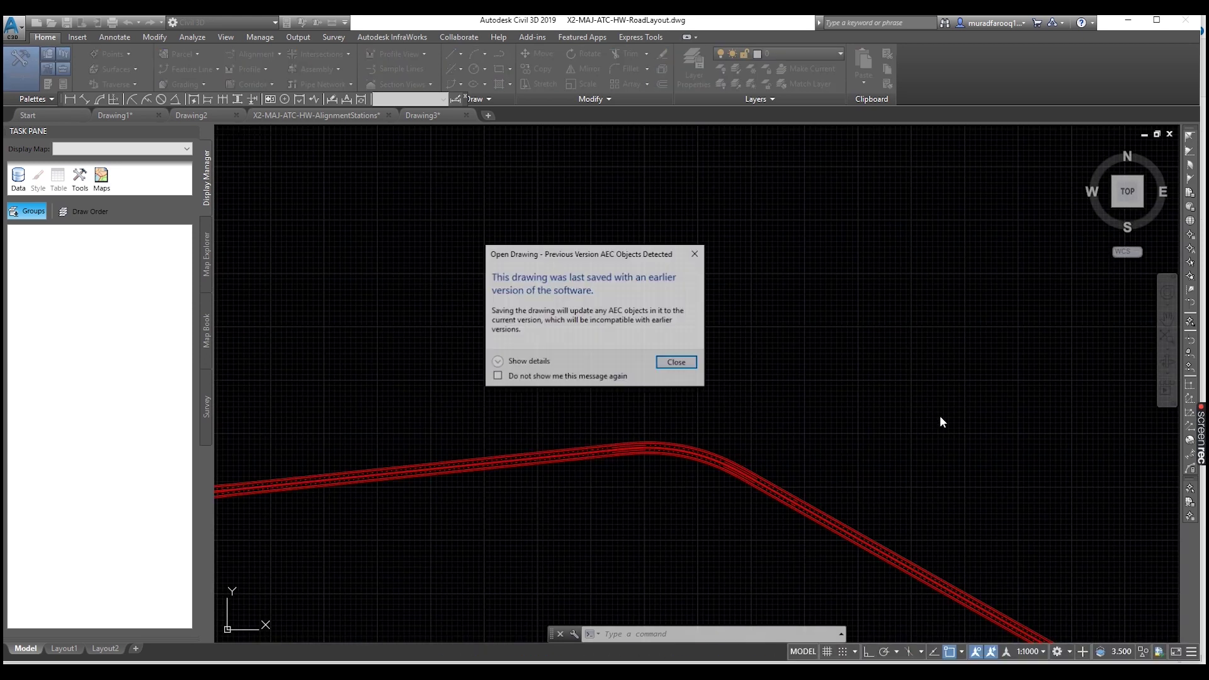
pyautogui.click(694, 255)
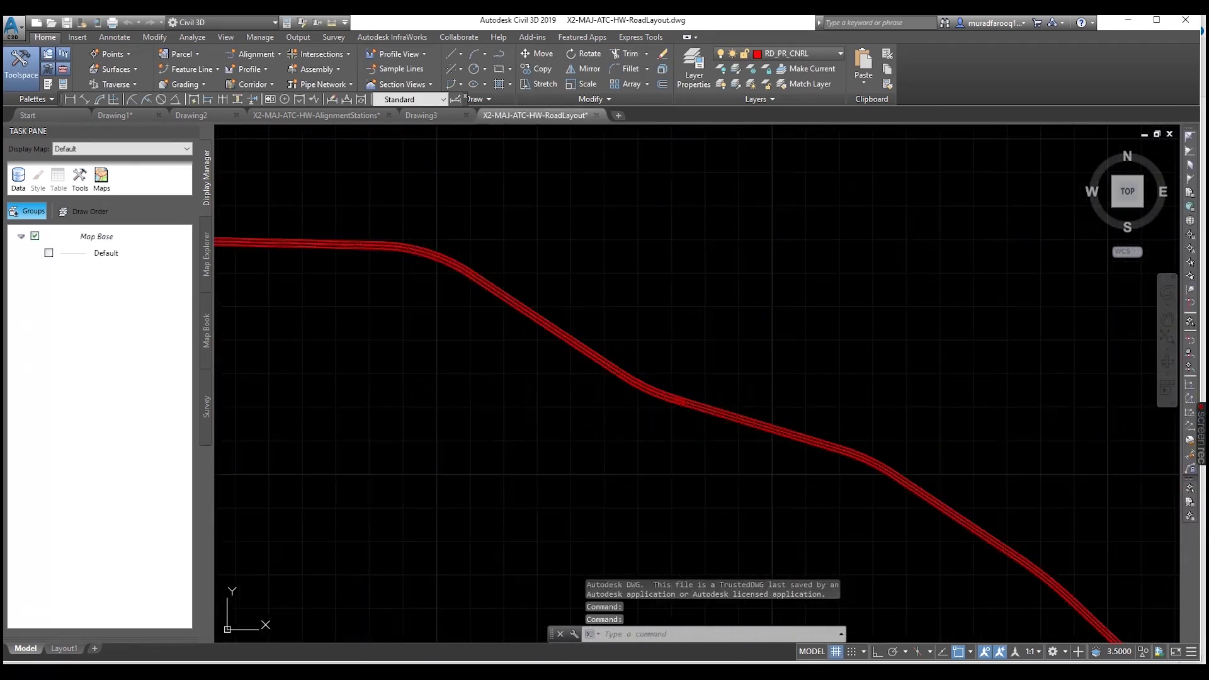
# Select the entire road layout in the RoadLayout drawing and copy it.
pyautogui.scroll(-3, 788, 372)
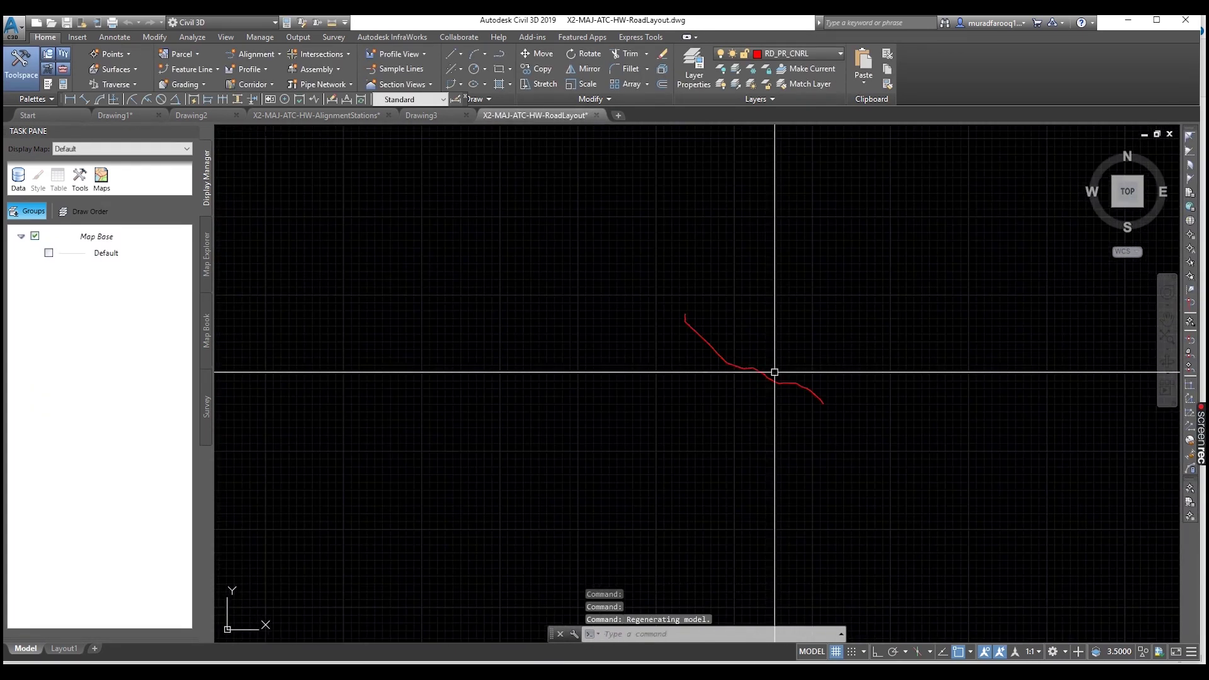
pyautogui.moveTo(750, 386); pyautogui.dragTo(675, 359, button='middle')
pyautogui.scroll(1, 570, 257)
pyautogui.click(570, 257)
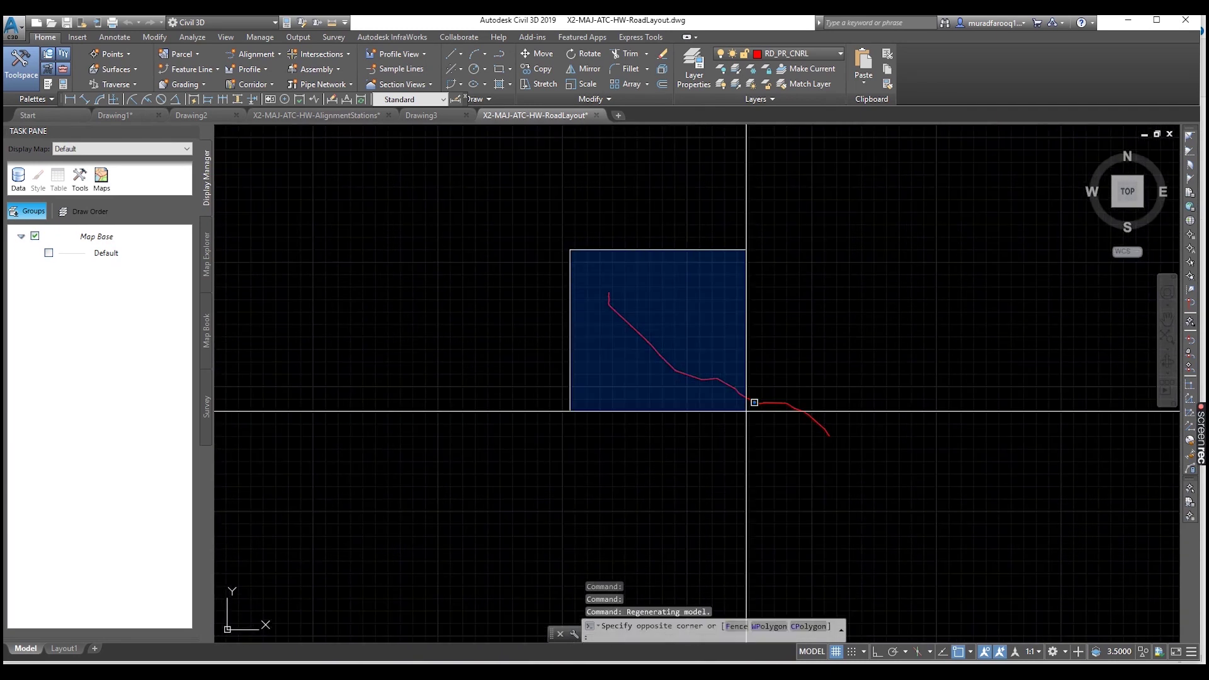
pyautogui.click(912, 504)
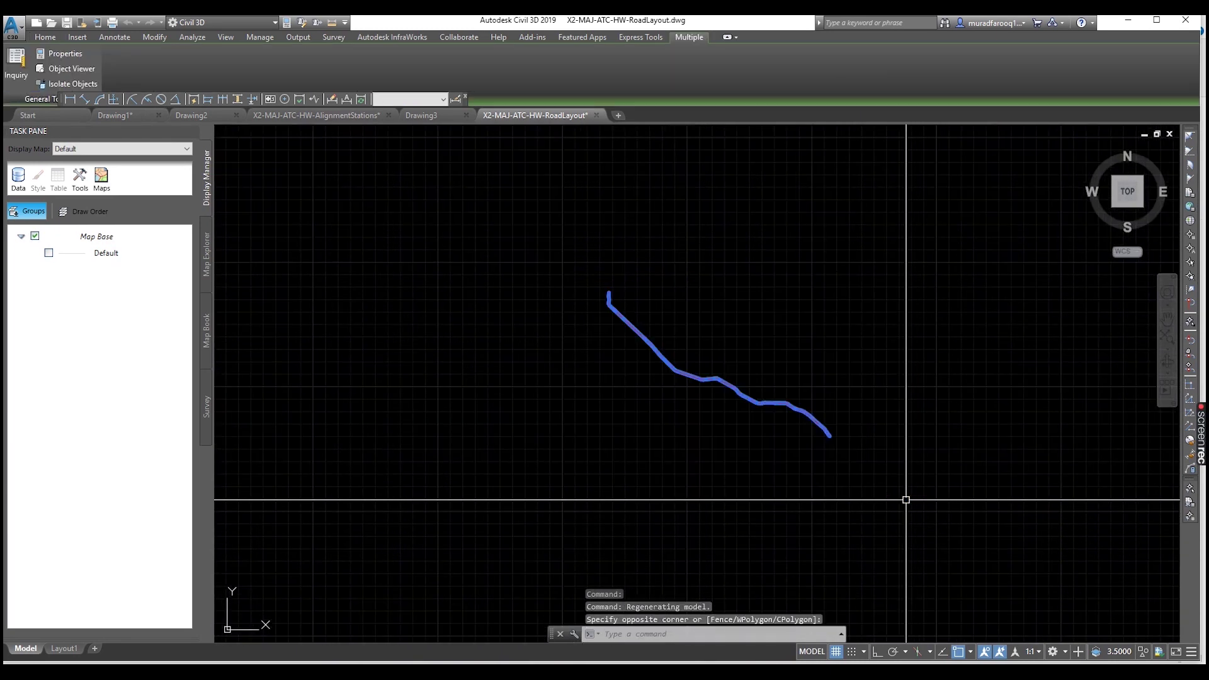
pyautogui.hotkey('ctrl', 'c')
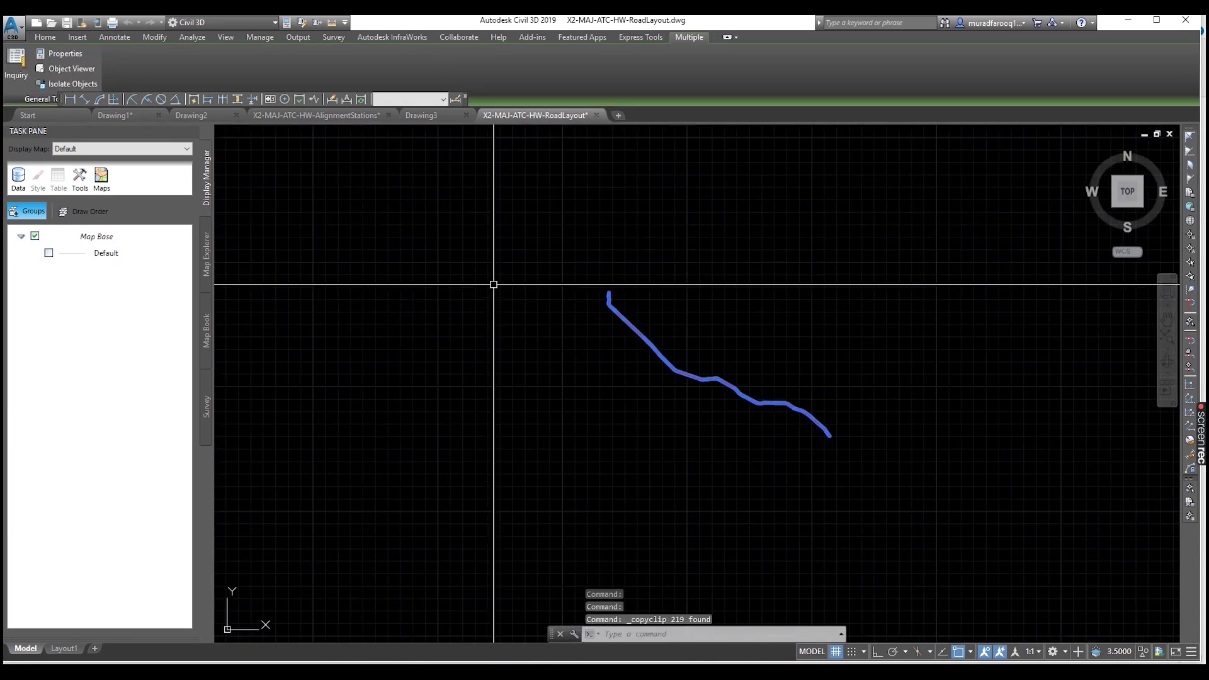
# Switch to Drawing1 and paste the copied road layout to its original coordinates.
pyautogui.click(135, 114)
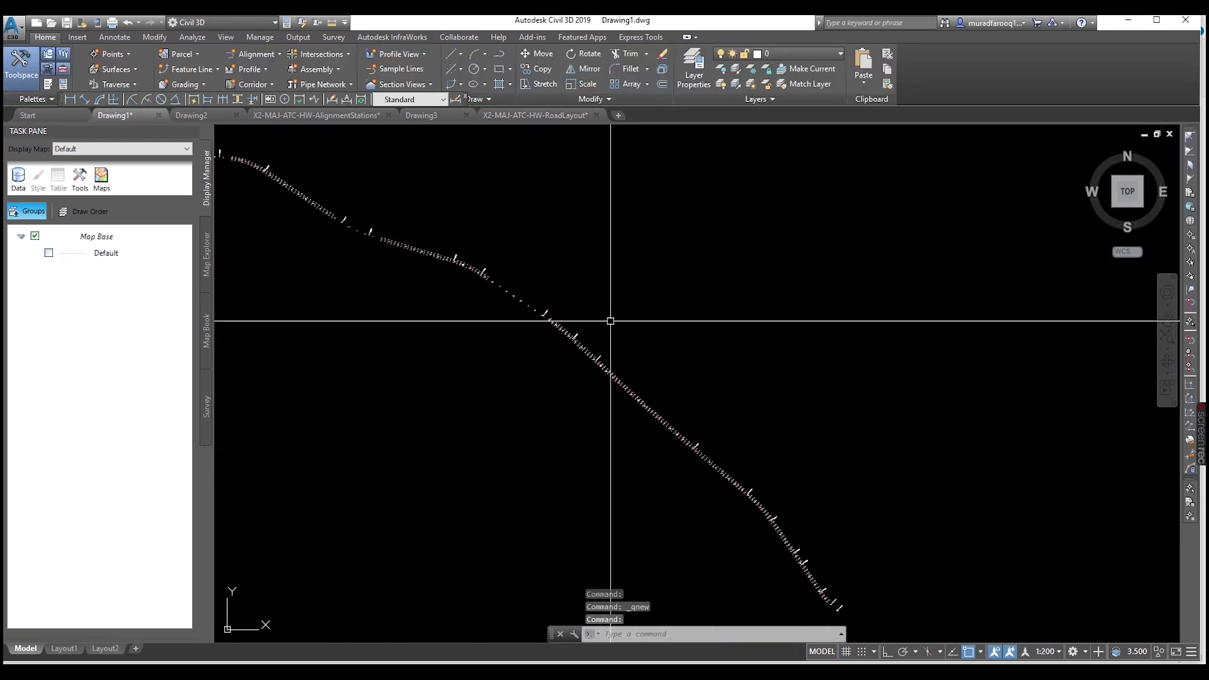
pyautogui.moveTo(626, 329); pyautogui.dragTo(770, 306, button='middle')
pyautogui.rightClick(581, 323)
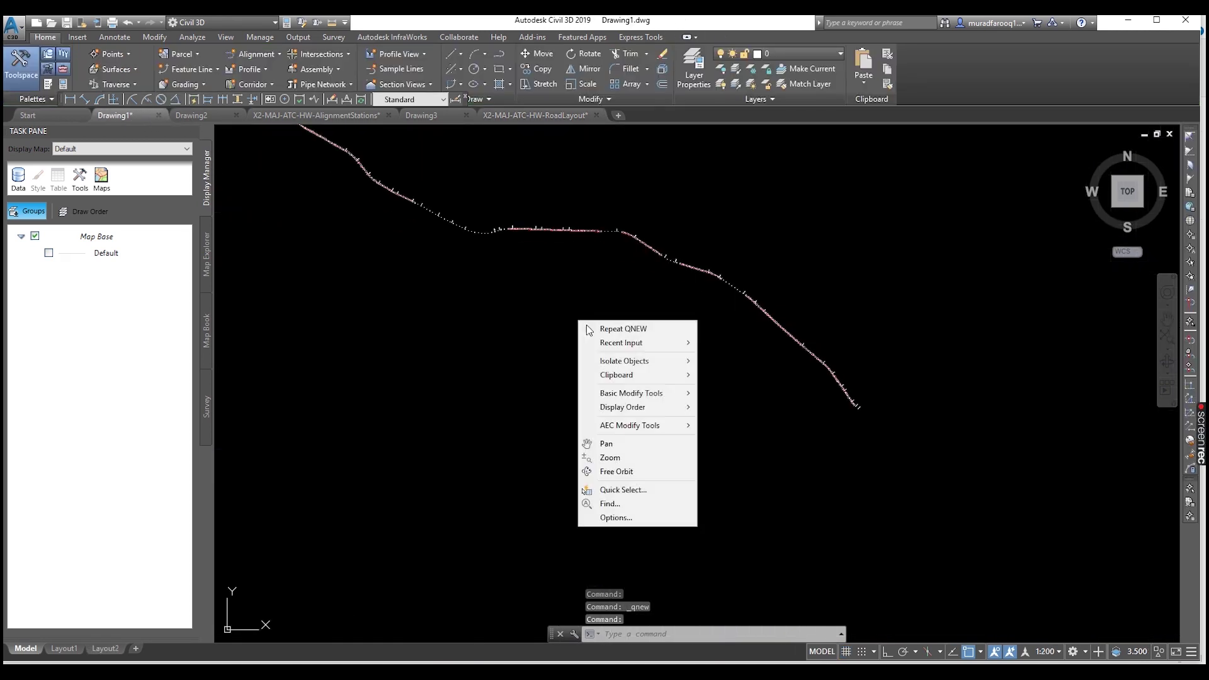
pyautogui.moveTo(668, 374)
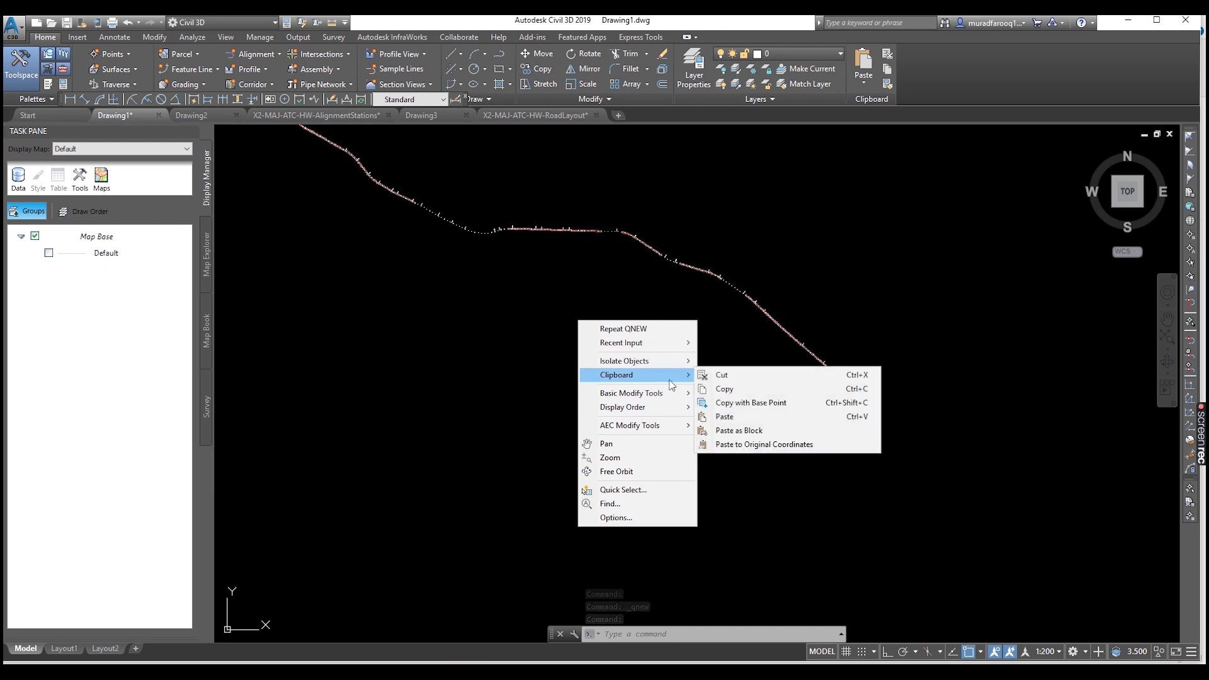
pyautogui.click(784, 451)
# Examine how the sub-base points and station labels fall on the pasted road layout lines from station 0+000 onward.
pyautogui.scroll(4, 856, 401)
pyautogui.scroll(5, 805, 371)
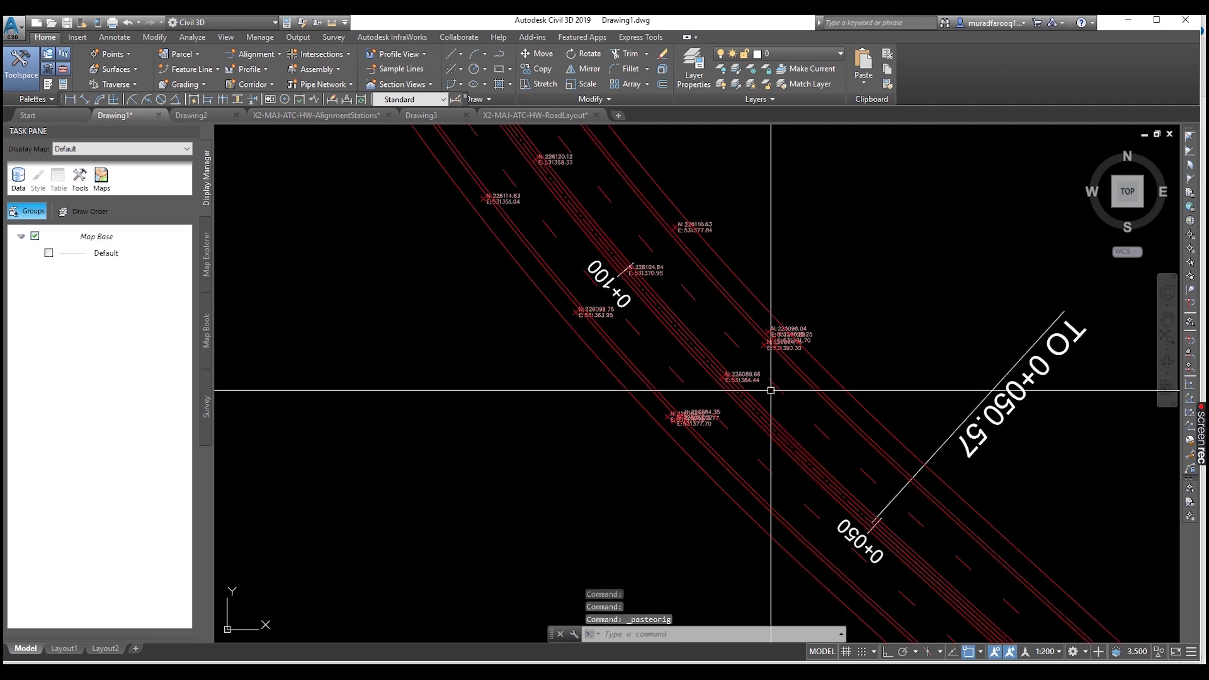
pyautogui.scroll(4, 858, 481)
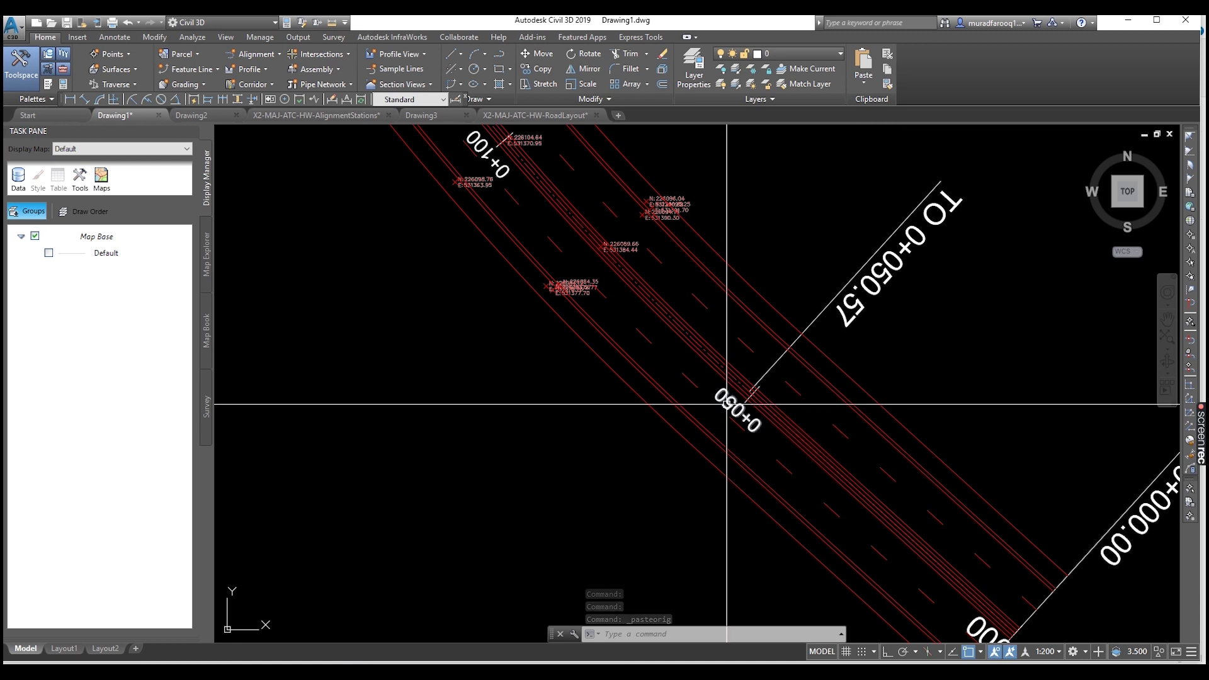
pyautogui.scroll(-5, 950, 575)
pyautogui.scroll(2, 920, 548)
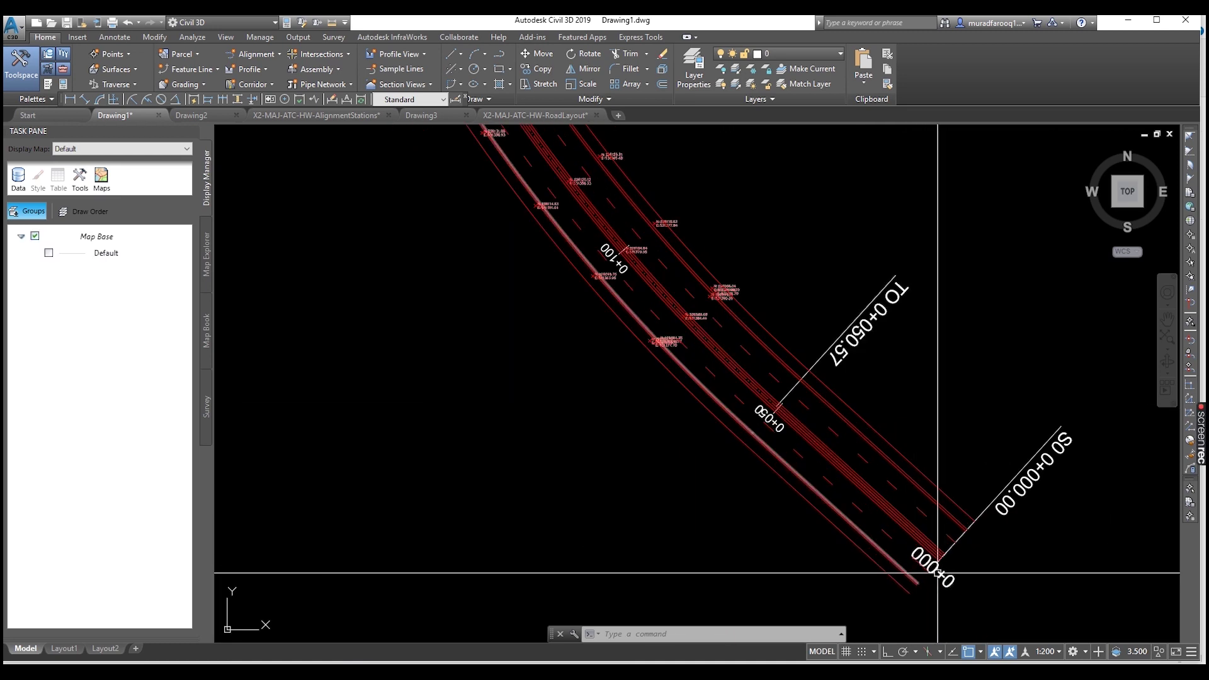
pyautogui.moveTo(820, 494)
pyautogui.mouseDown(button='middle')
pyautogui.moveTo(735, 419)
pyautogui.moveTo(735, 481)
pyautogui.moveTo(818, 532)
pyautogui.moveTo(810, 440)
pyautogui.mouseUp(button='middle')
pyautogui.scroll(3, 696, 413)
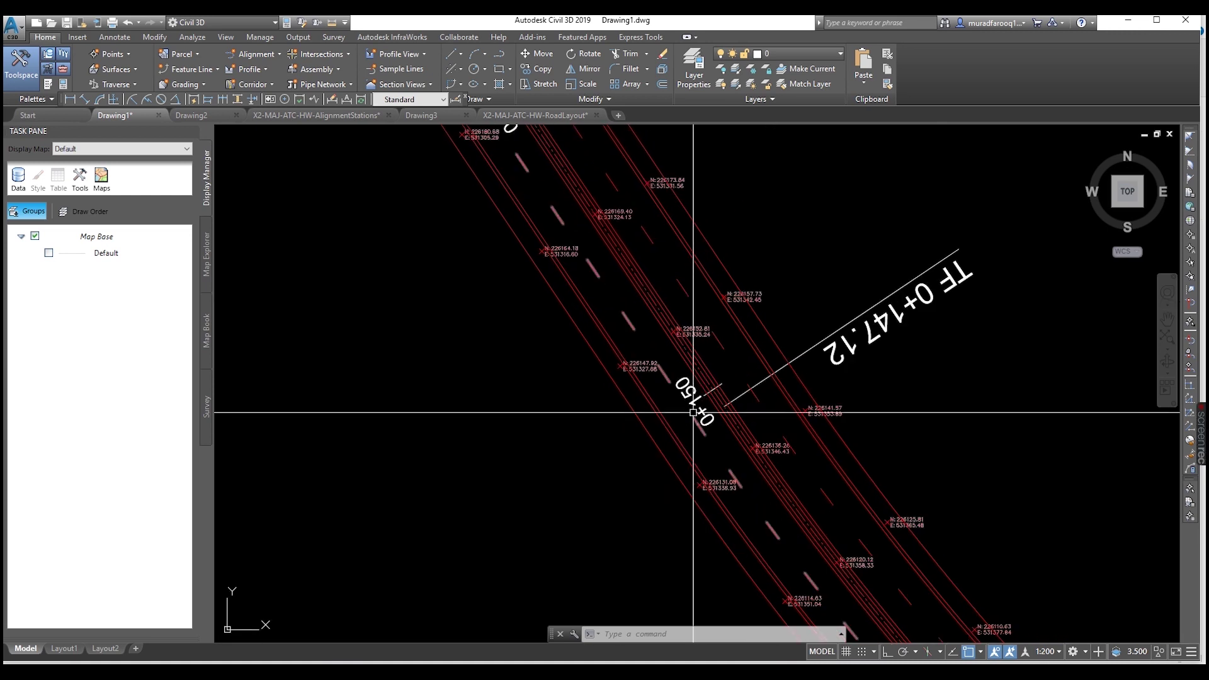
pyautogui.scroll(2, 697, 338)
pyautogui.scroll(-5, 682, 330)
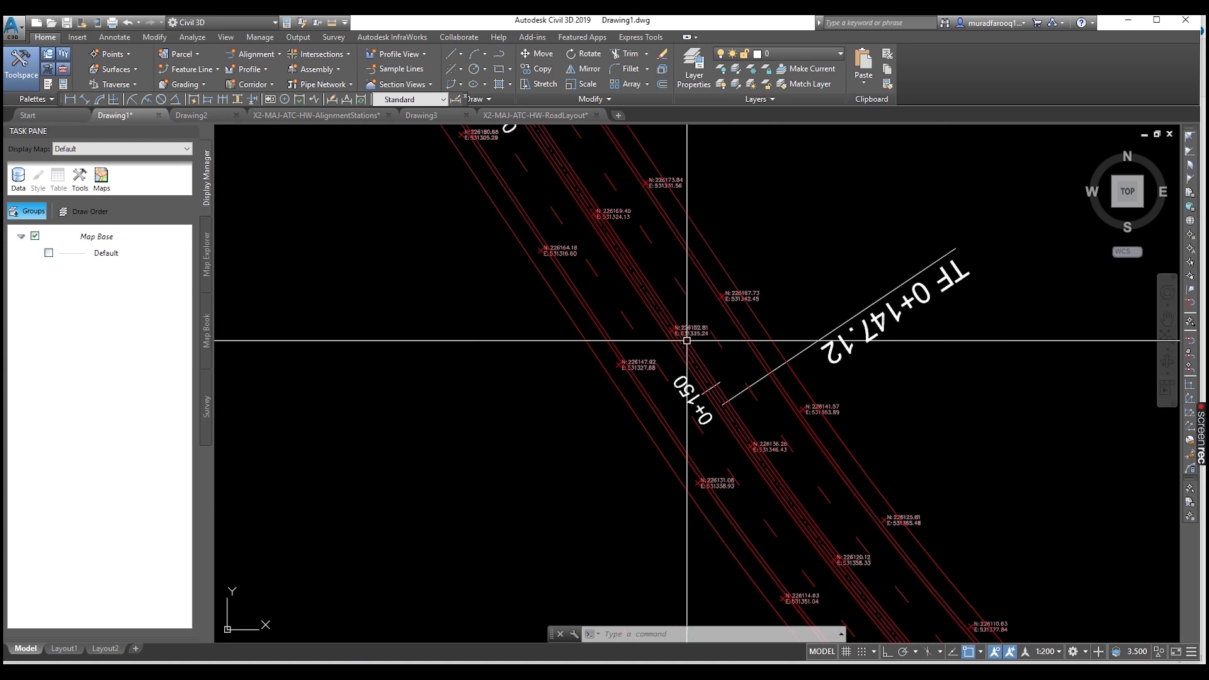
pyautogui.scroll(-3, 687, 343)
pyautogui.scroll(2, 674, 345)
pyautogui.scroll(-4, 661, 346)
pyautogui.scroll(-1, 762, 418)
pyautogui.scroll(5, 564, 338)
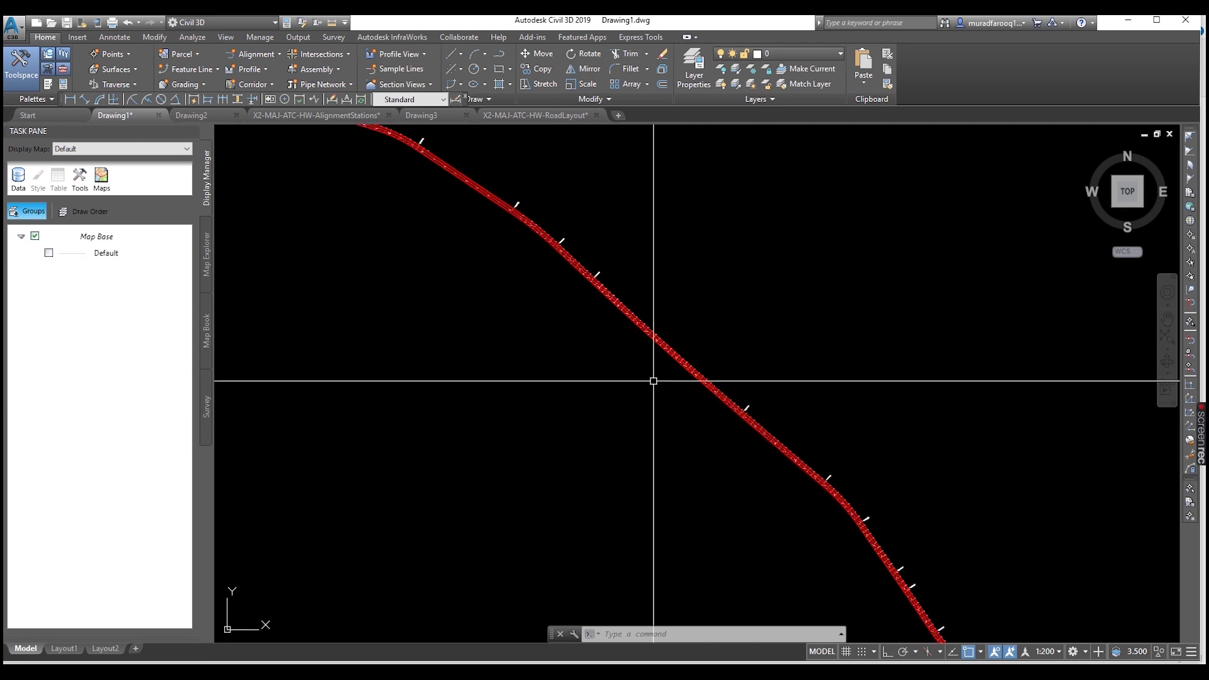
# Undo the view changes and the pasting of the road layout in Drawing1.
pyautogui.hotkey('ctrl', 'z')
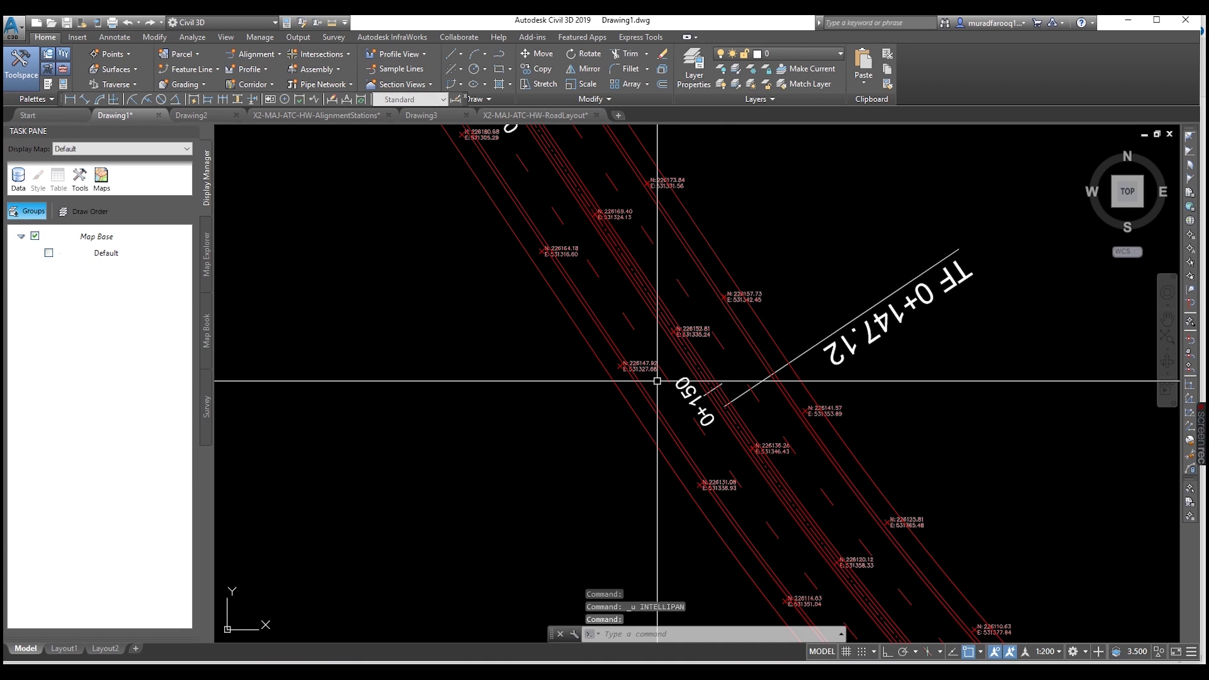
pyautogui.hotkey('ctrl', 'z')
pyautogui.hotkey('ctrl', 'z')
pyautogui.hotkey('ctrl', 'z')
pyautogui.hotkey('ctrl', 'z')
pyautogui.hotkey('ctrl', 'z')
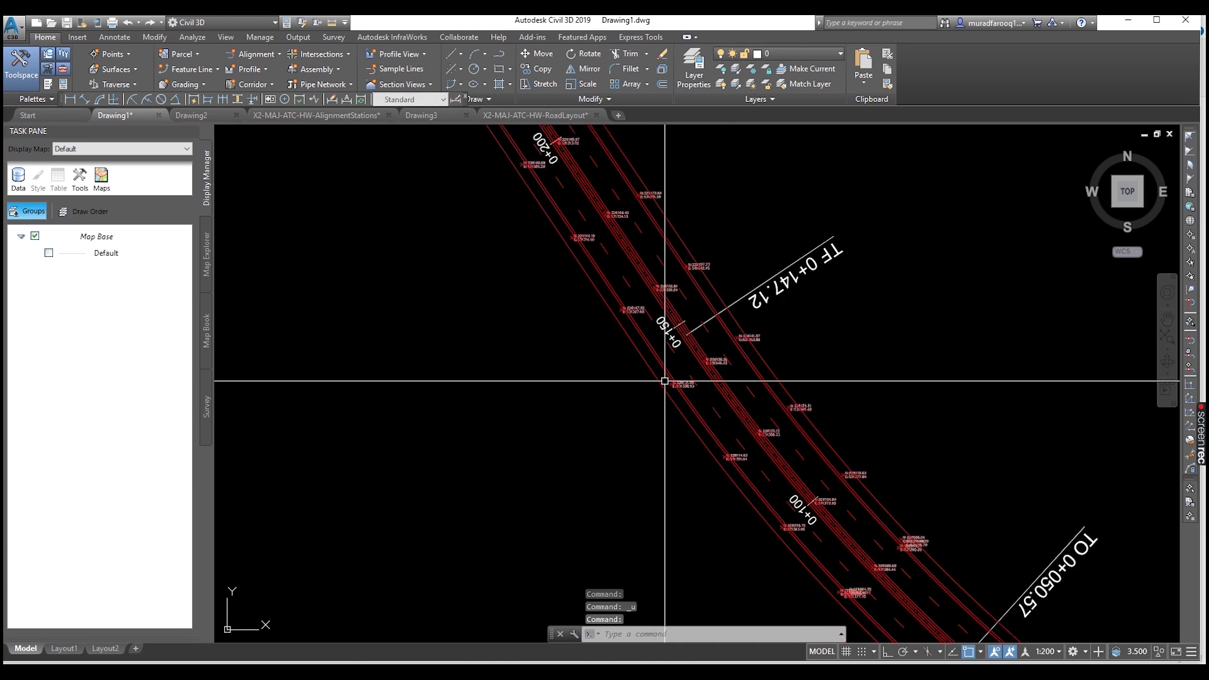
pyautogui.hotkey('ctrl', 'z')
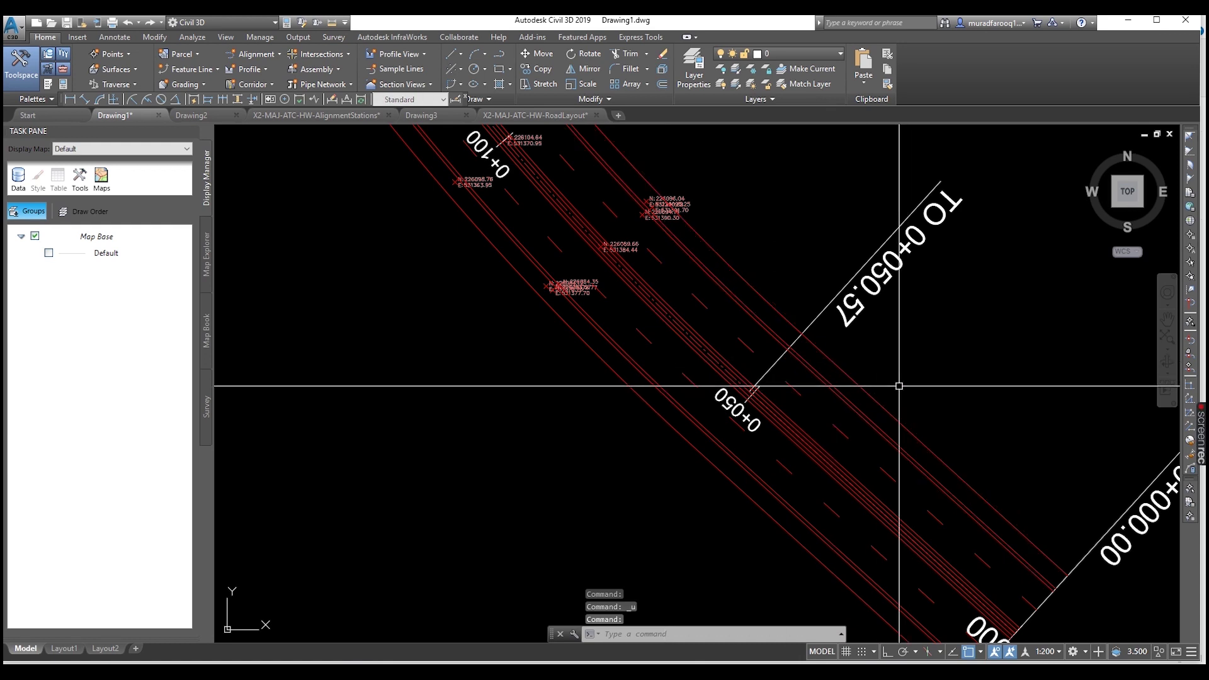
pyautogui.hotkey('ctrl', 'z')
pyautogui.hotkey('ctrl', 'z')
pyautogui.hotkey('ctrl', 'z')
# Select all COGO points similar to one near station 1+000 and set their point label style to Elevation Only.
pyautogui.scroll(6, 771, 401)
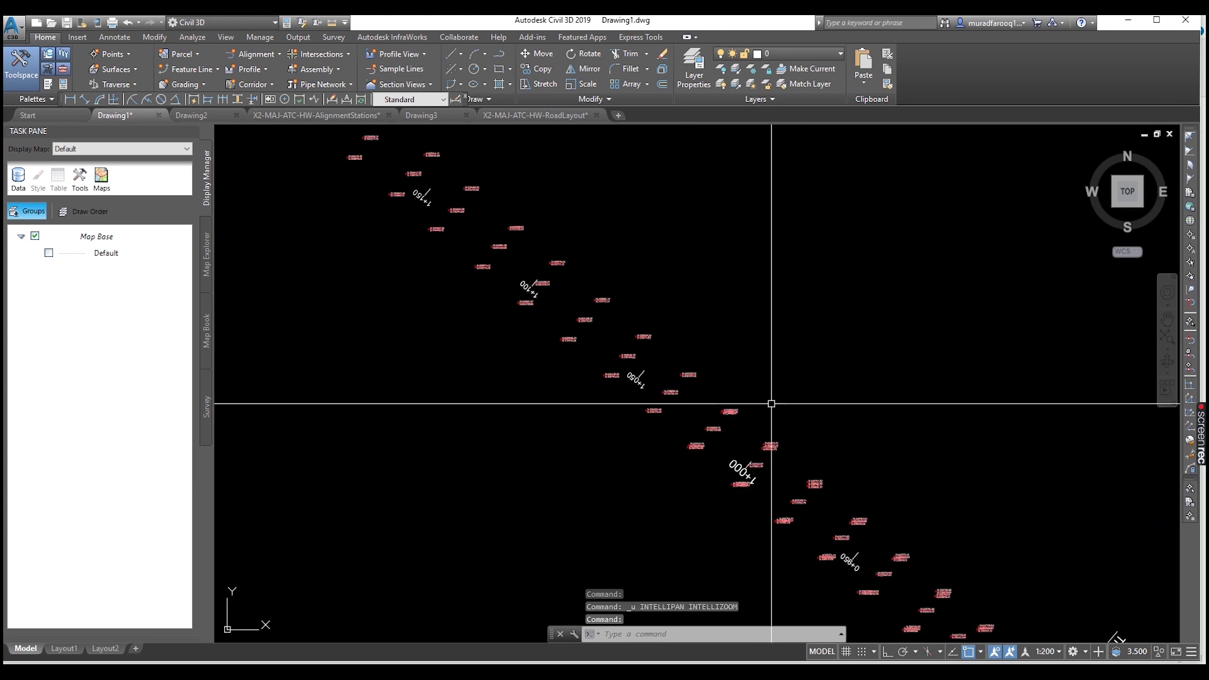
pyautogui.scroll(6, 481, 332)
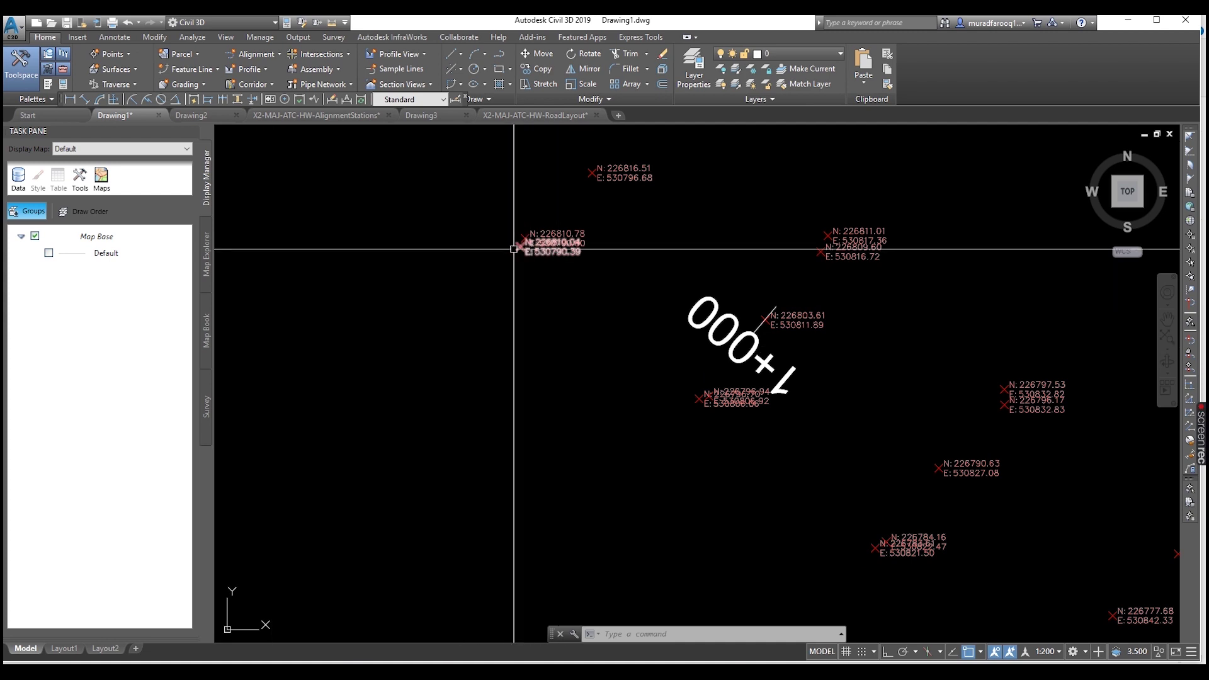
pyautogui.click(518, 249)
pyautogui.rightClick(519, 248)
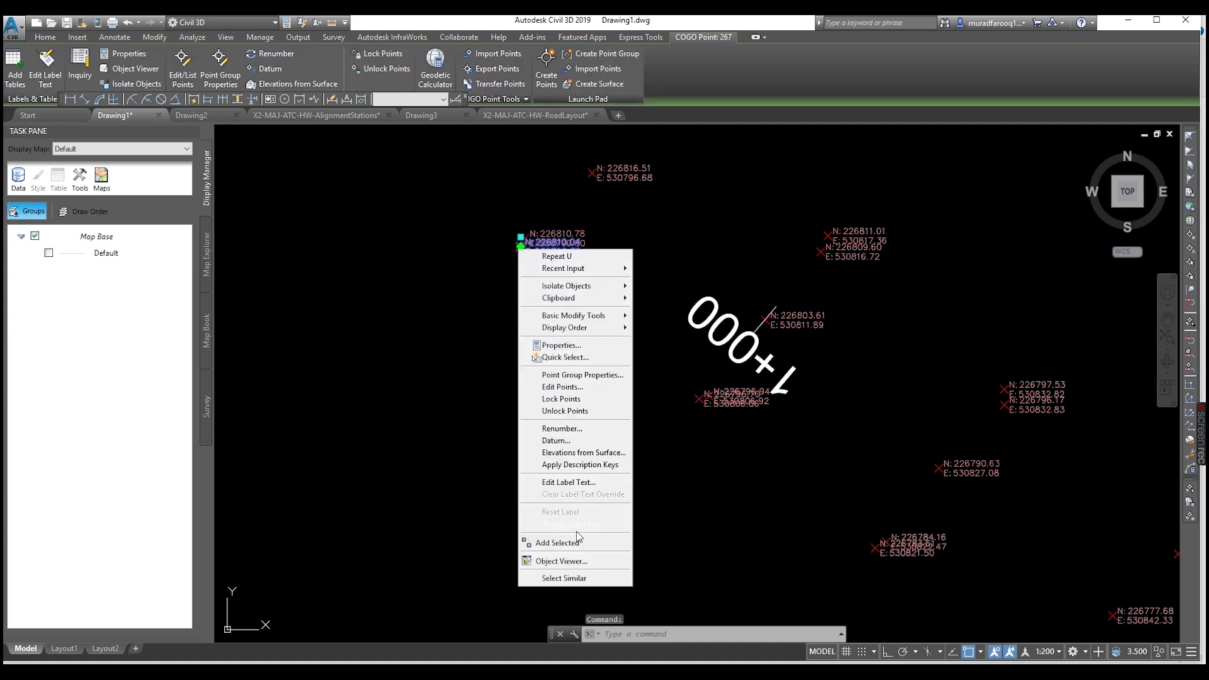
pyautogui.click(584, 578)
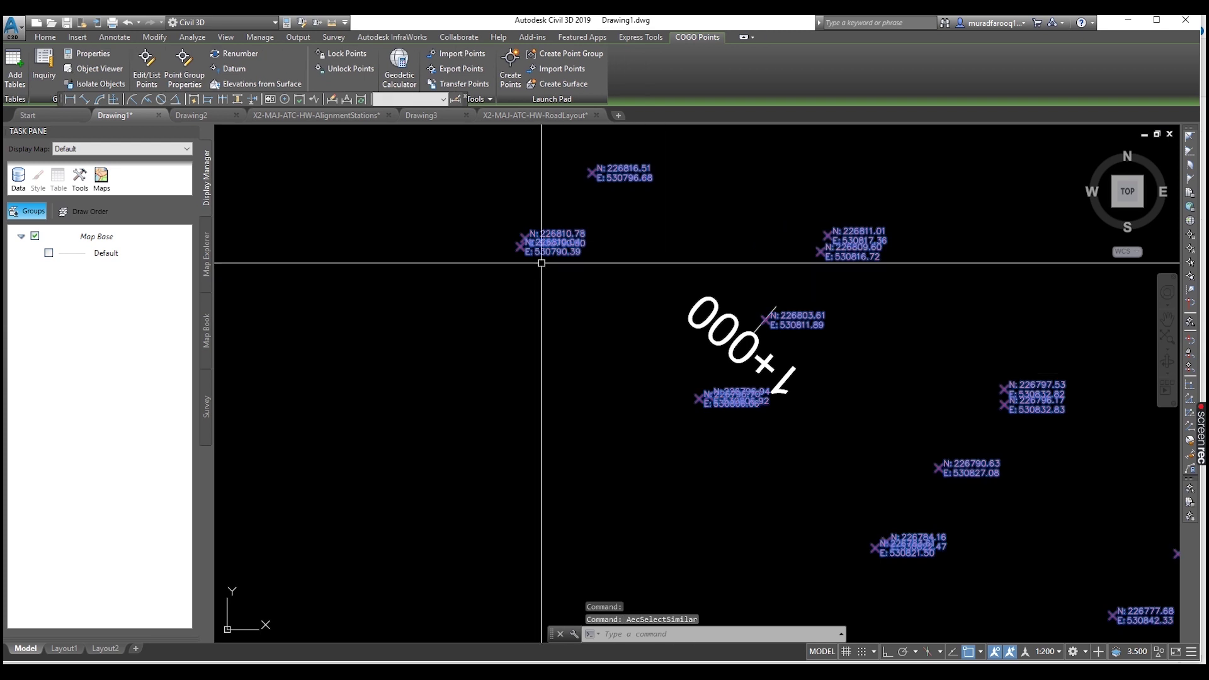
pyautogui.rightClick(524, 246)
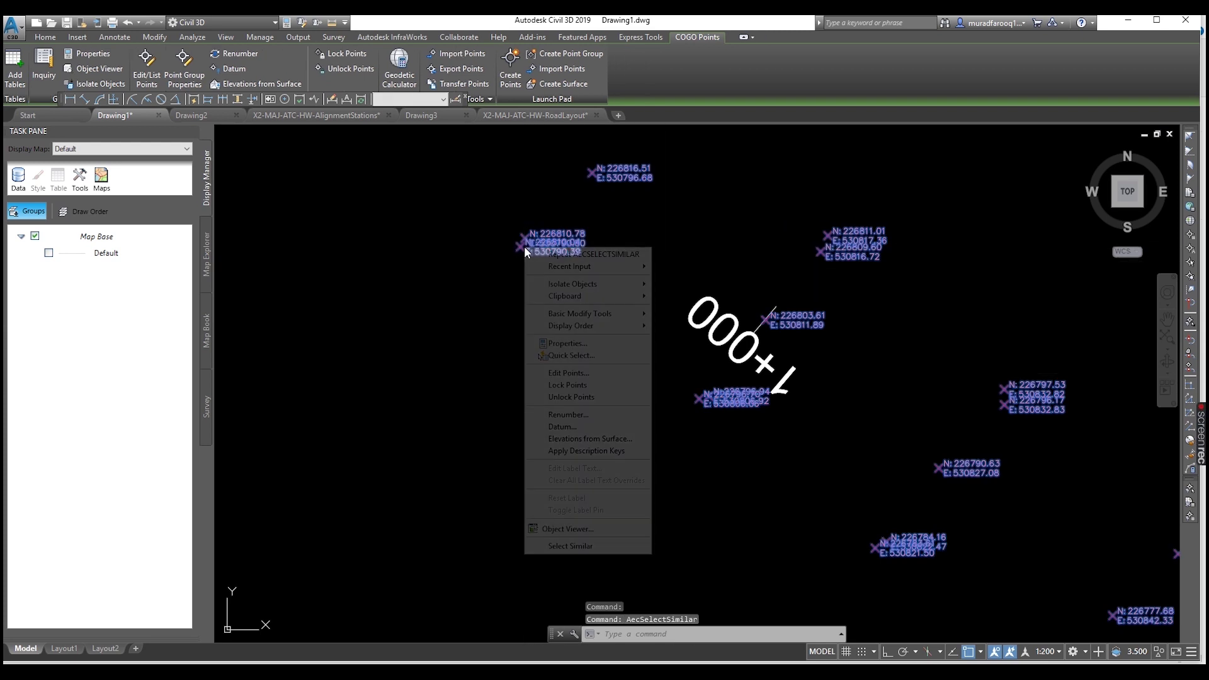
pyautogui.click(591, 344)
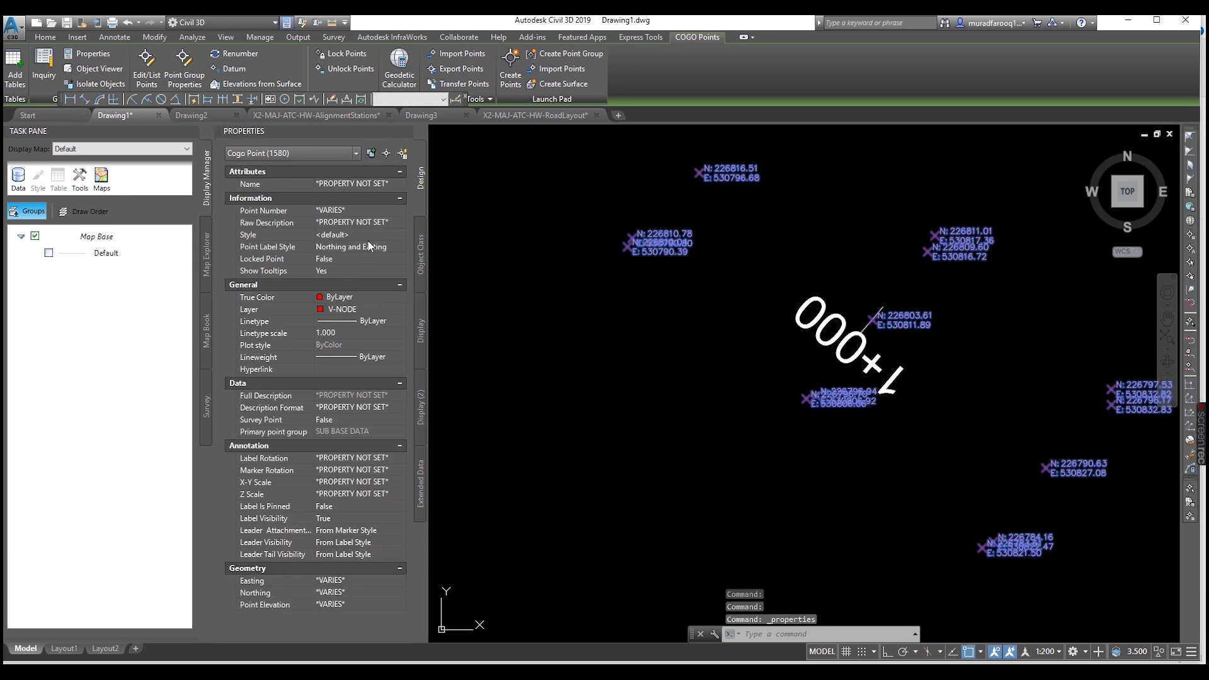
pyautogui.click(369, 246)
pyautogui.click(370, 247)
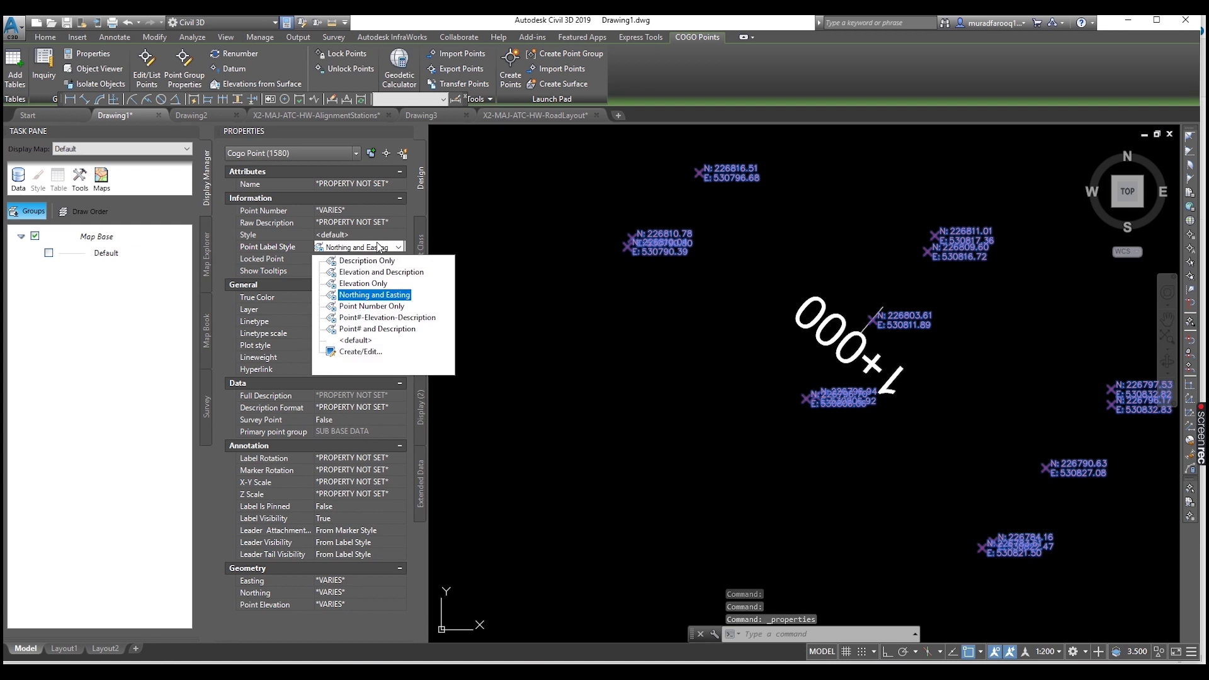
pyautogui.click(382, 284)
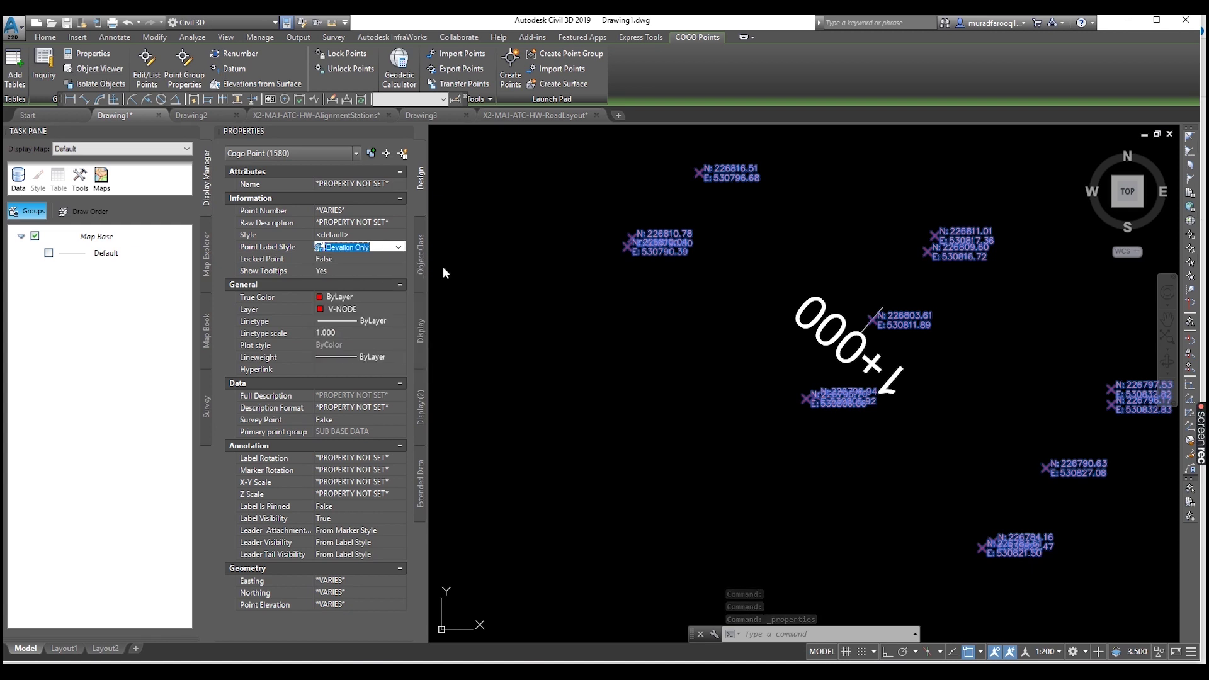
# Close the Properties palette and clear the selection of the COGO points.
pyautogui.click(406, 131)
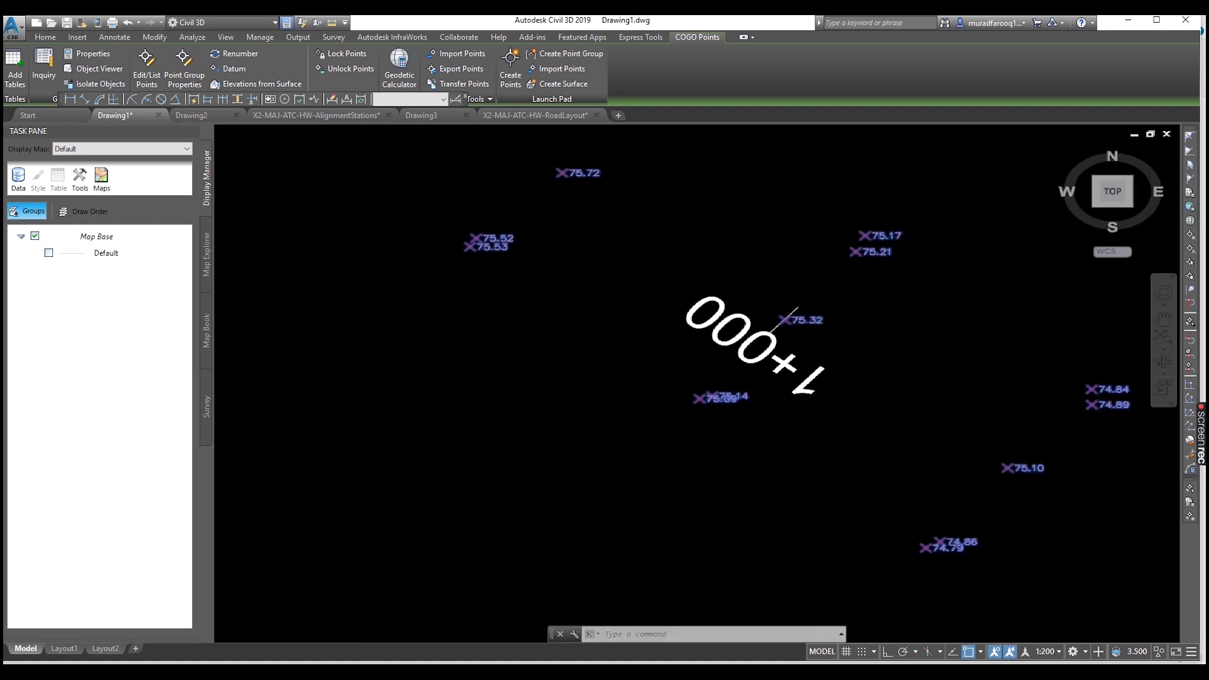
pyautogui.scroll(-3, 815, 377)
pyautogui.moveTo(1127, 613); pyautogui.dragTo(697, 423, button='middle')
pyautogui.moveTo(926, 627)
pyautogui.mouseDown(button='middle')
pyautogui.moveTo(845, 478)
pyautogui.moveTo(720, 366)
pyautogui.mouseUp(button='middle')
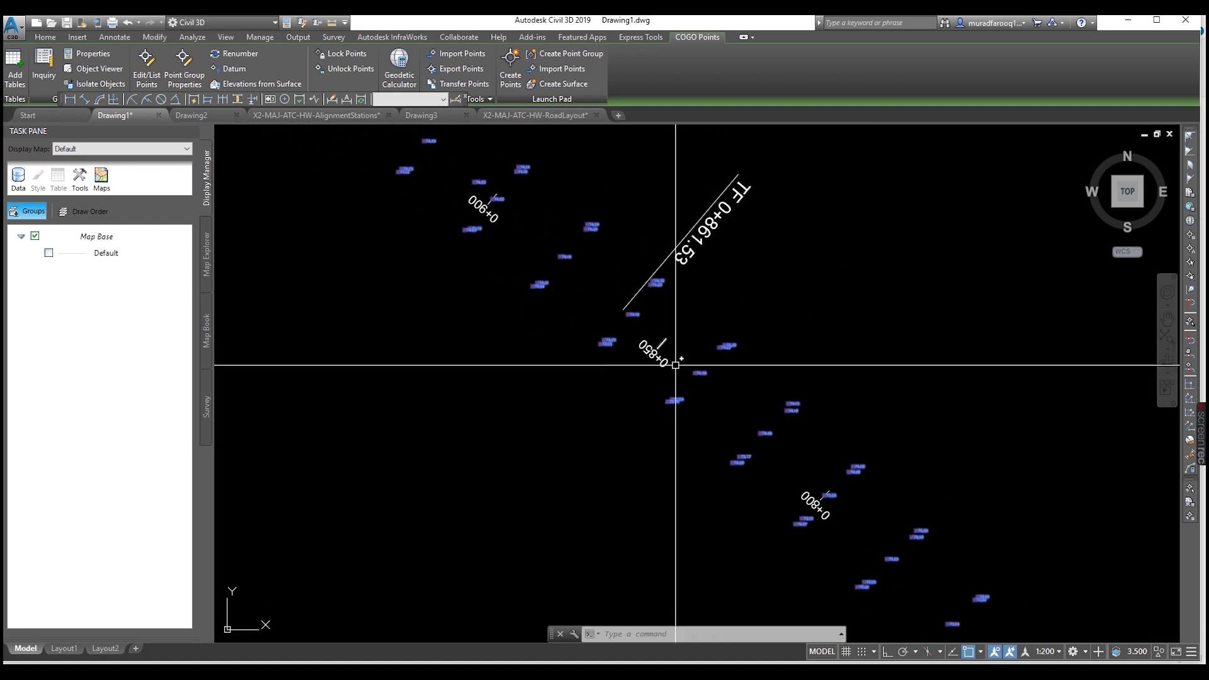
pyautogui.press('Escape')
# Examine the elevation labels of the sub-base points along the alignment from station 0+850 down to 0+100.
pyautogui.moveTo(819, 492); pyautogui.dragTo(693, 283, button='middle')
pyautogui.scroll(-3, 777, 446)
pyautogui.scroll(2, 789, 628)
pyautogui.scroll(-2, 789, 628)
pyautogui.scroll(3, 797, 432)
pyautogui.moveTo(797, 432); pyautogui.dragTo(705, 393, button='middle')
pyautogui.scroll(4, 631, 378)
pyautogui.scroll(5, 703, 465)
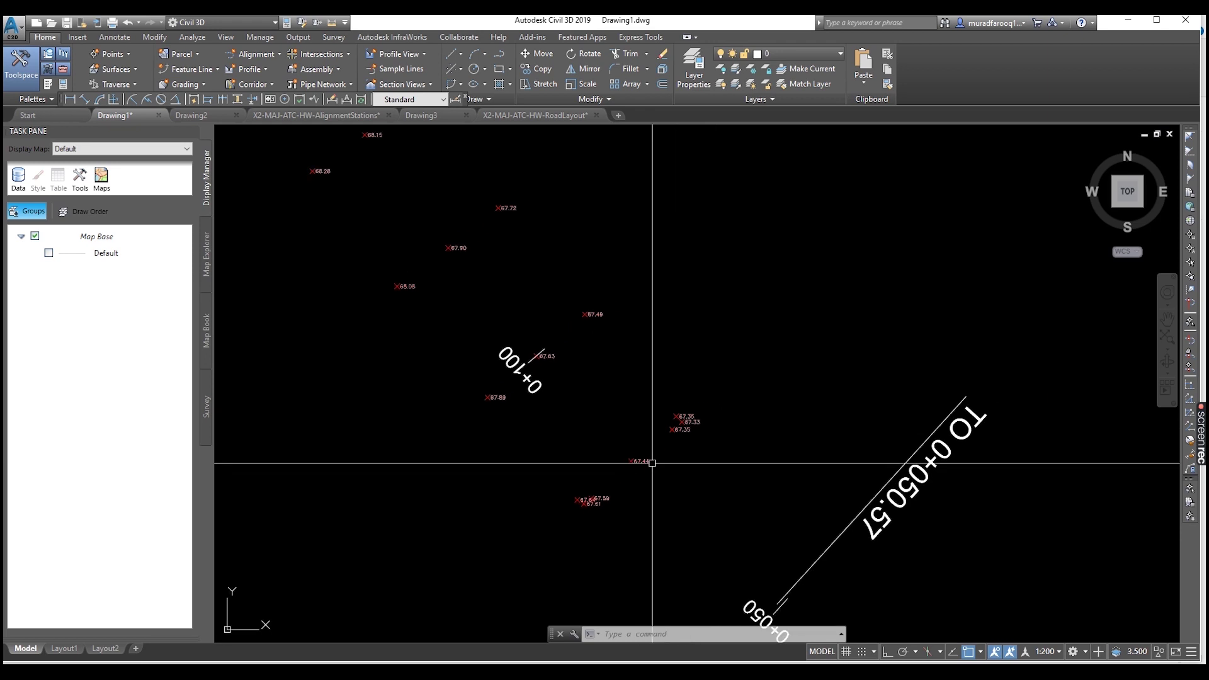
pyautogui.scroll(5, 615, 398)
pyautogui.scroll(-4, 615, 393)
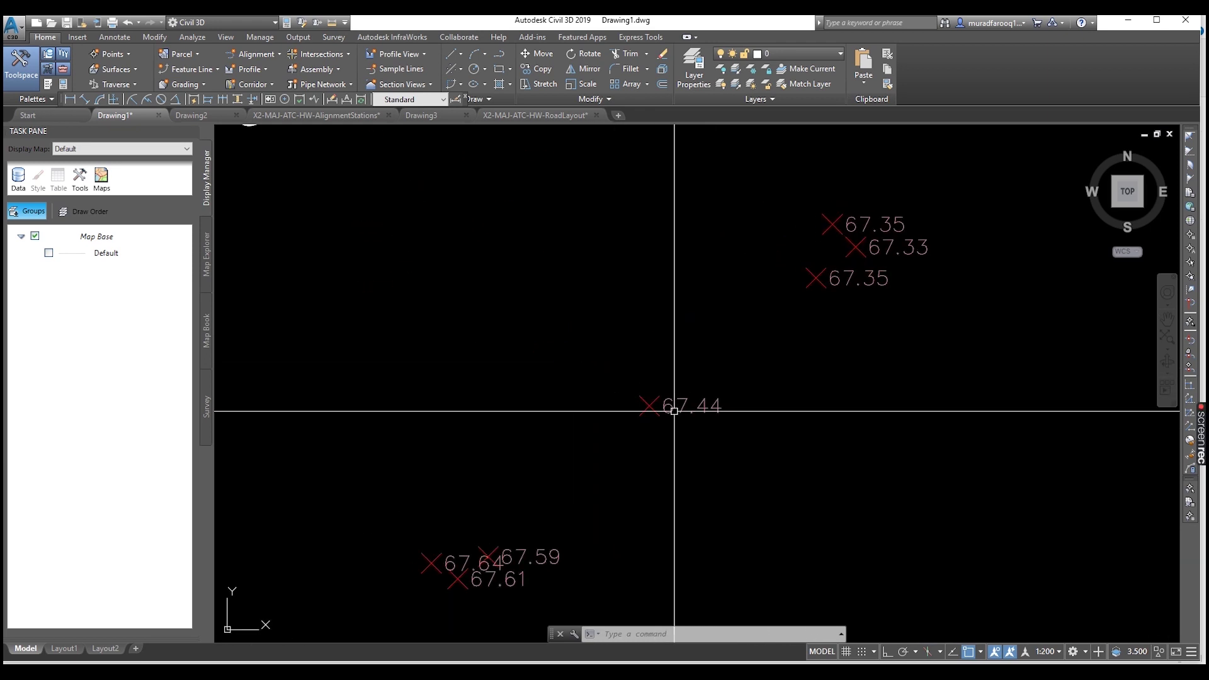
pyautogui.moveTo(683, 423); pyautogui.dragTo(707, 410, button='middle')
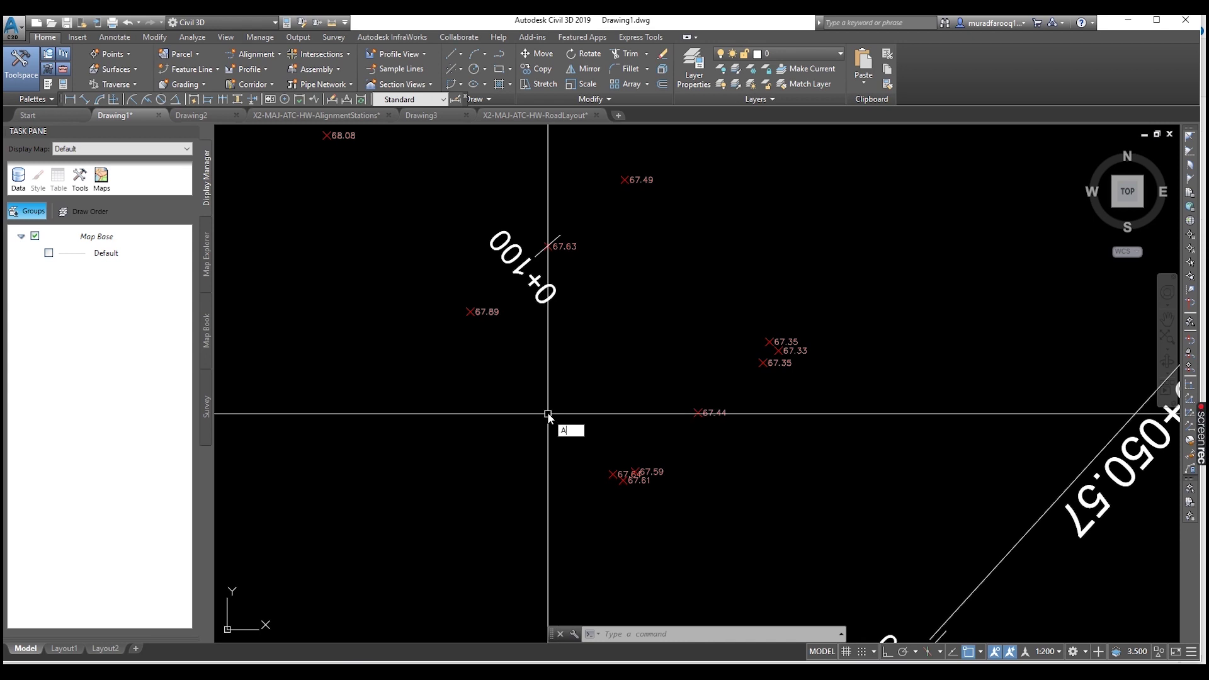
# Start APPLOAD and look through the CAD CAMAND folder for the coordinate LISP routine.
pyautogui.write('P')
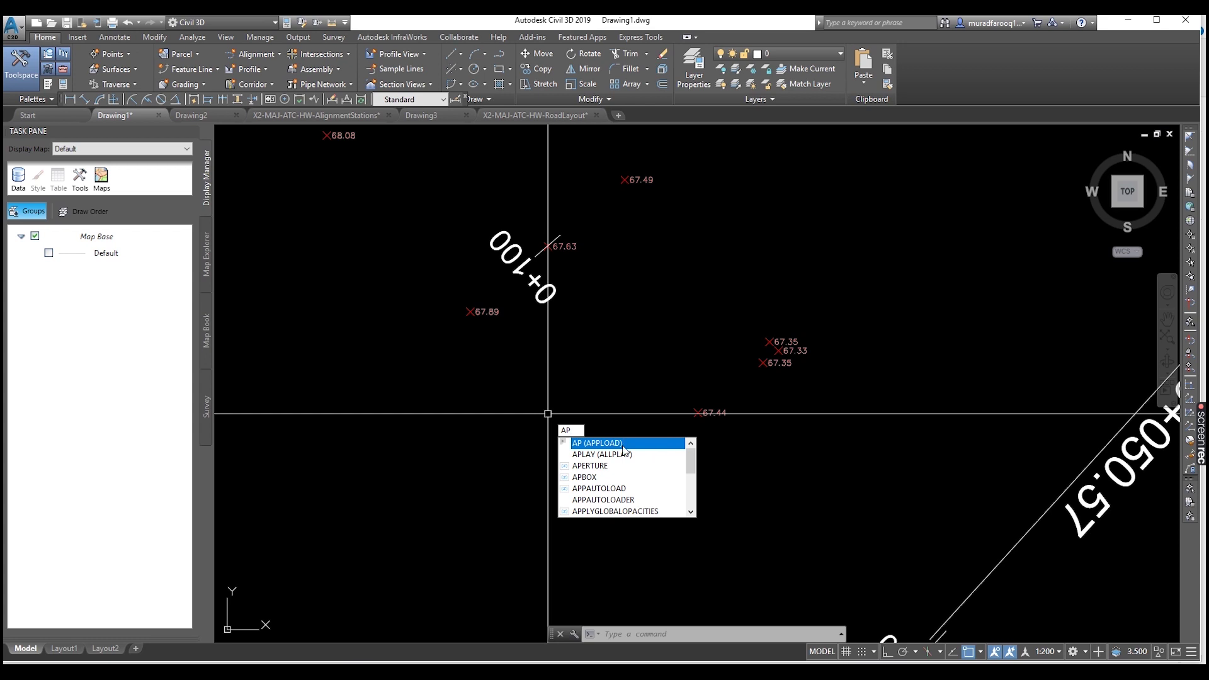
pyautogui.press('Return')
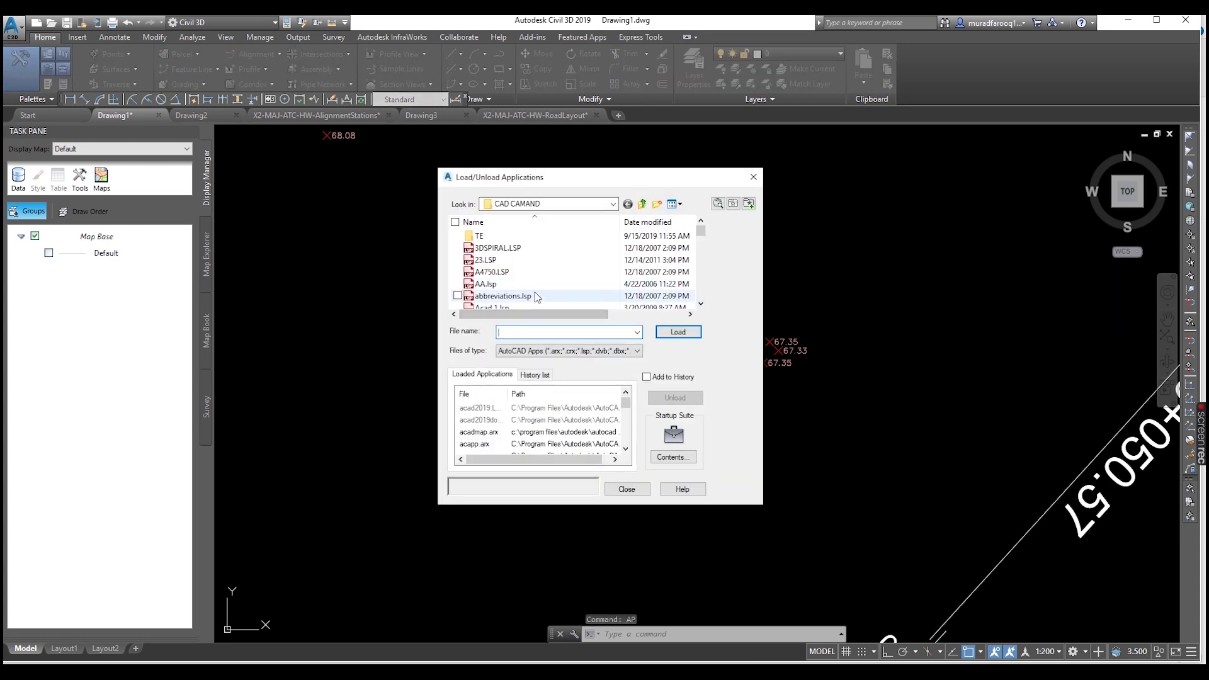
pyautogui.scroll(-1, 519, 293)
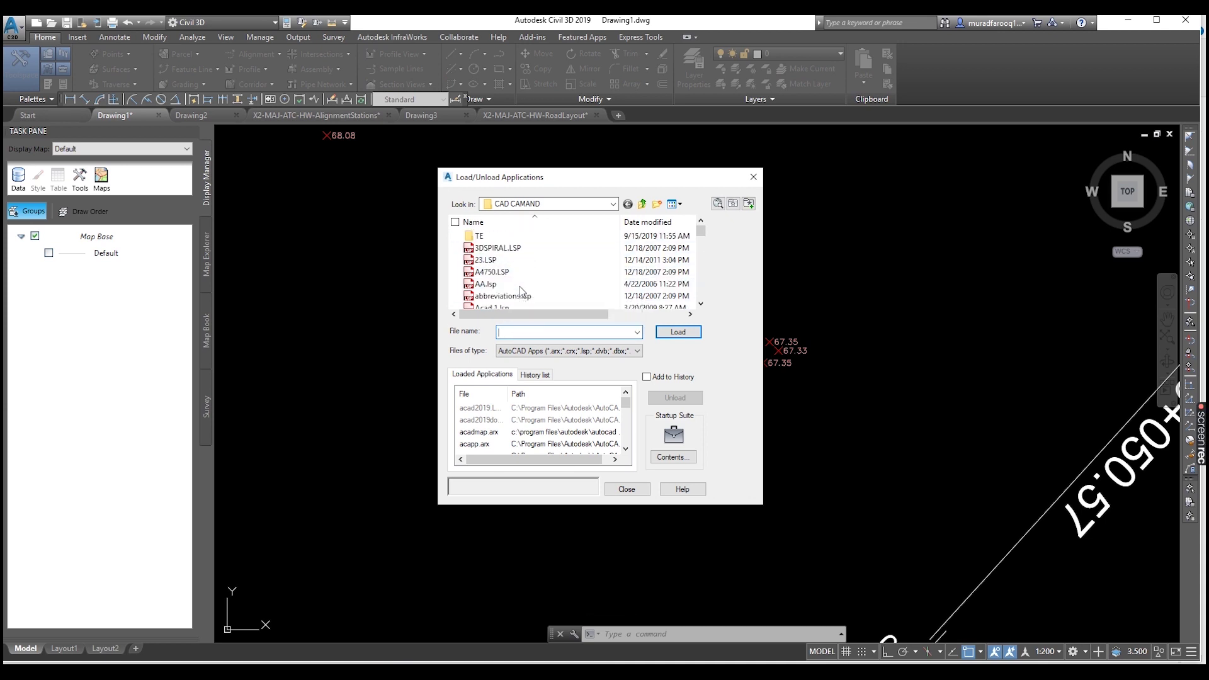
pyautogui.scroll(-1, 535, 277)
pyautogui.scroll(2, 547, 271)
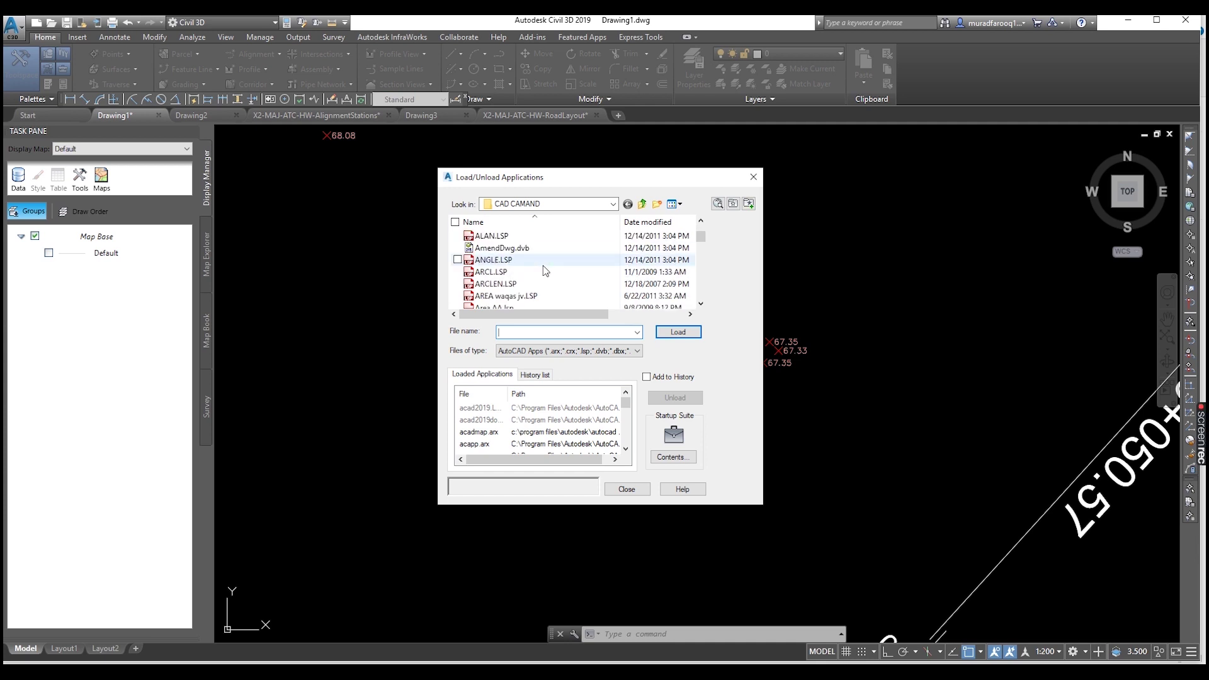
pyautogui.scroll(-5, 546, 272)
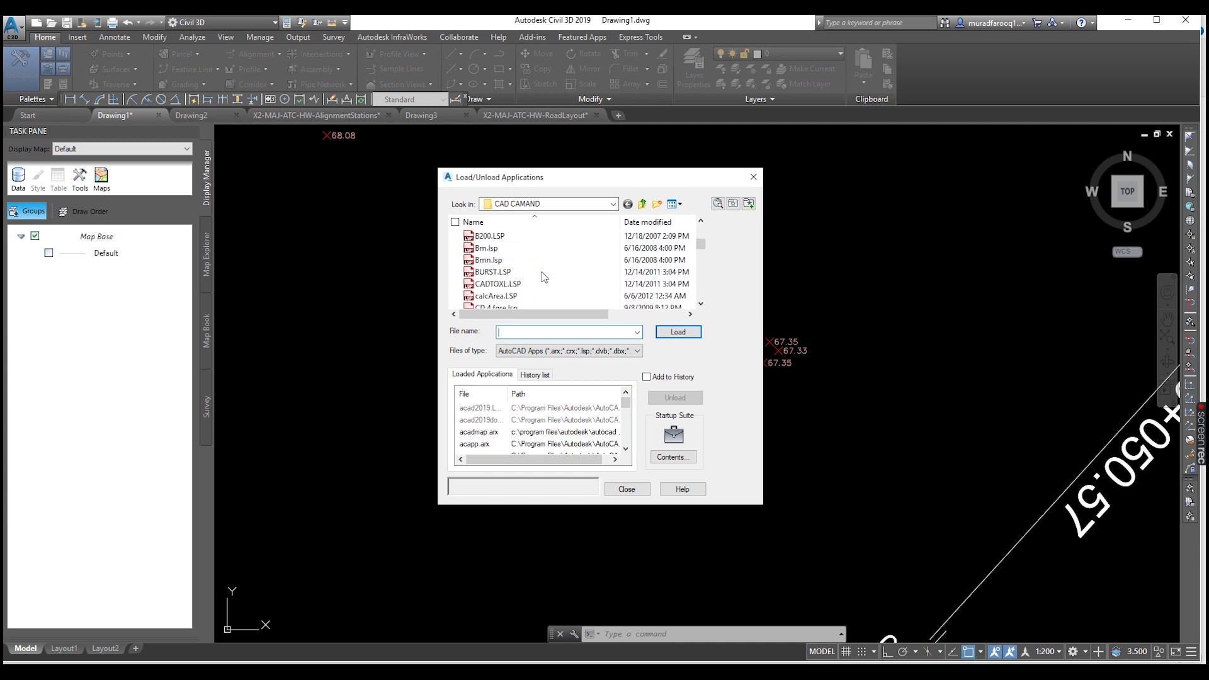
pyautogui.scroll(-5, 543, 276)
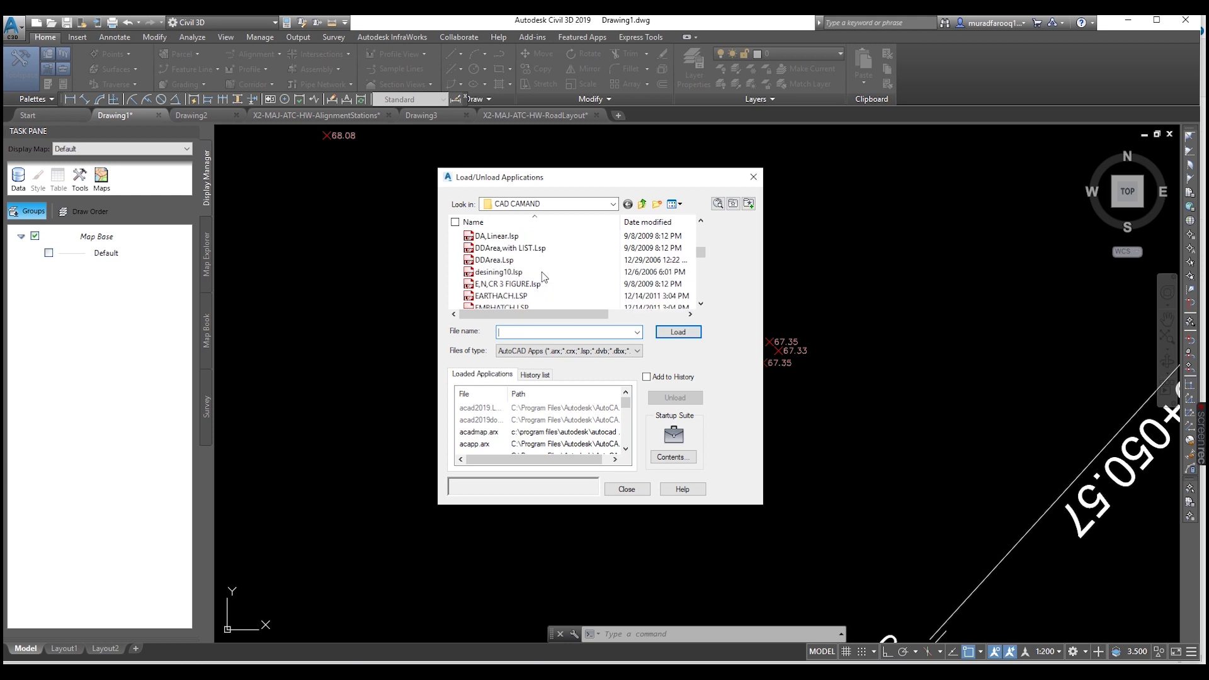
pyautogui.scroll(10, 545, 277)
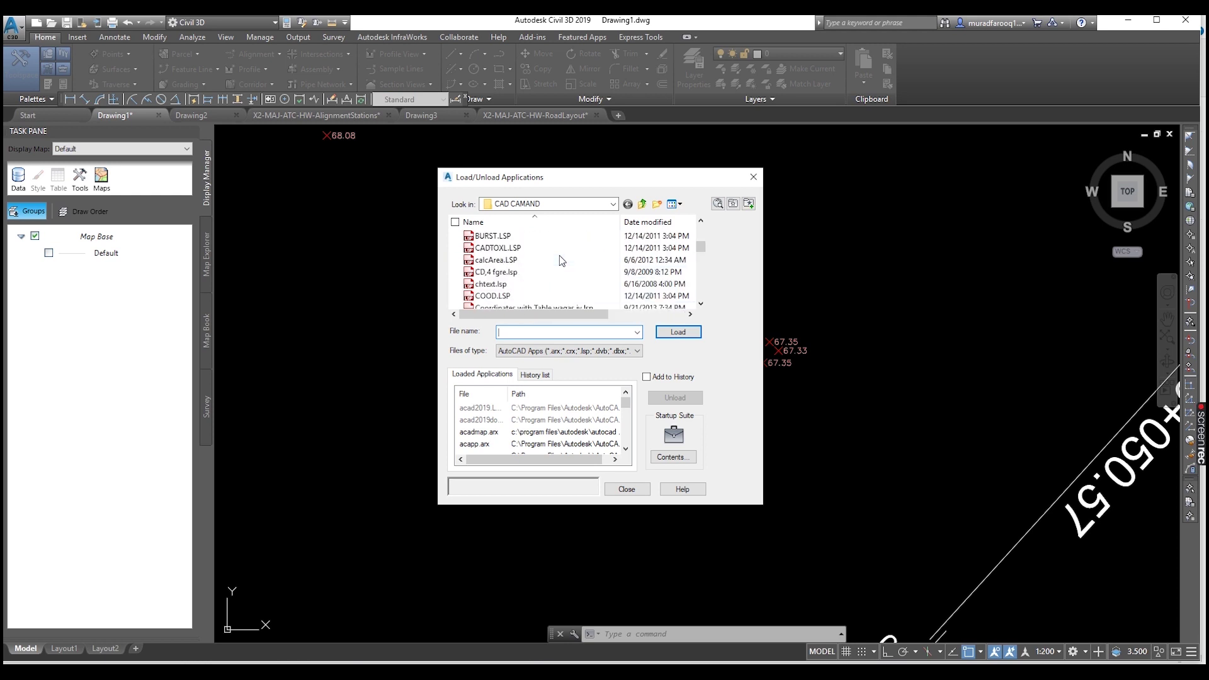
# Load coorNp.LSP from the lisp folder inside Common on the Desktop and close the application loader.
pyautogui.click(613, 204)
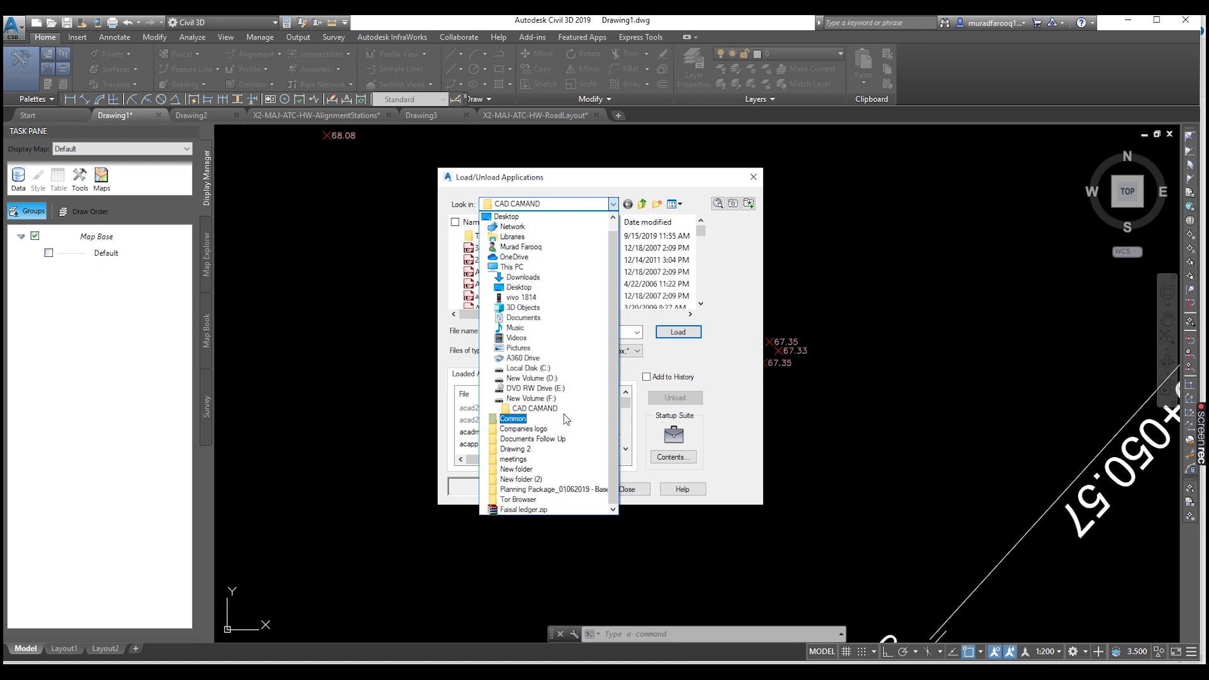
pyautogui.click(538, 290)
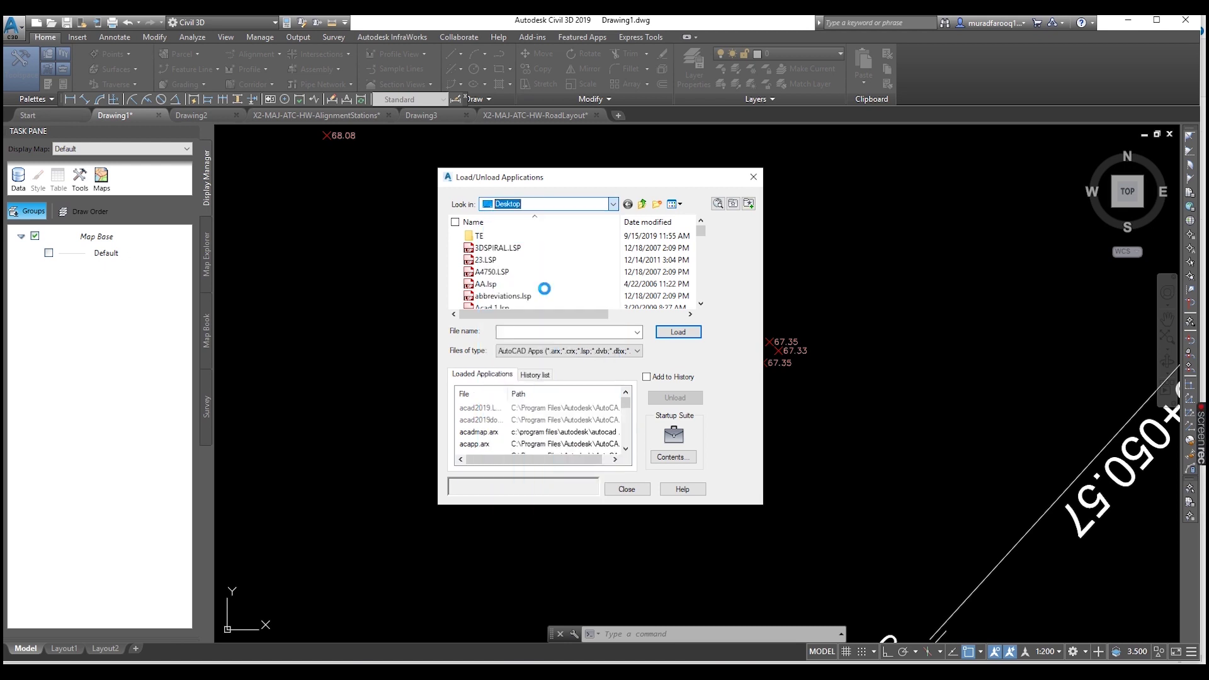
pyautogui.scroll(-1, 532, 278)
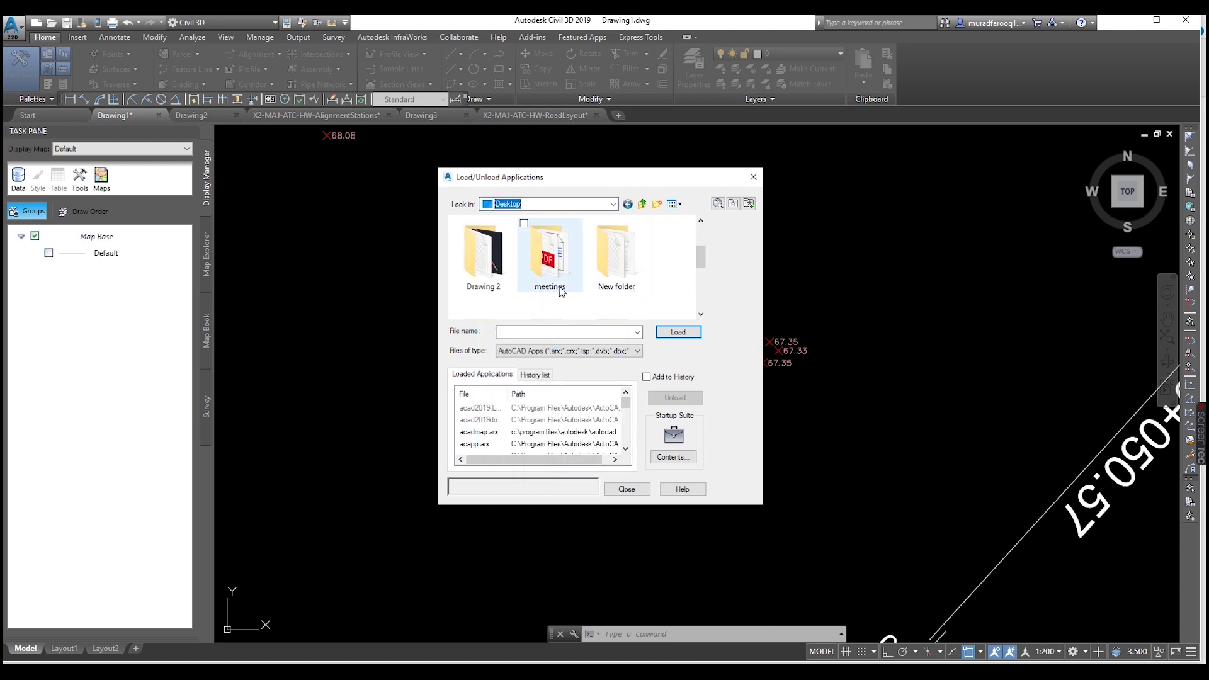
pyautogui.scroll(2, 535, 281)
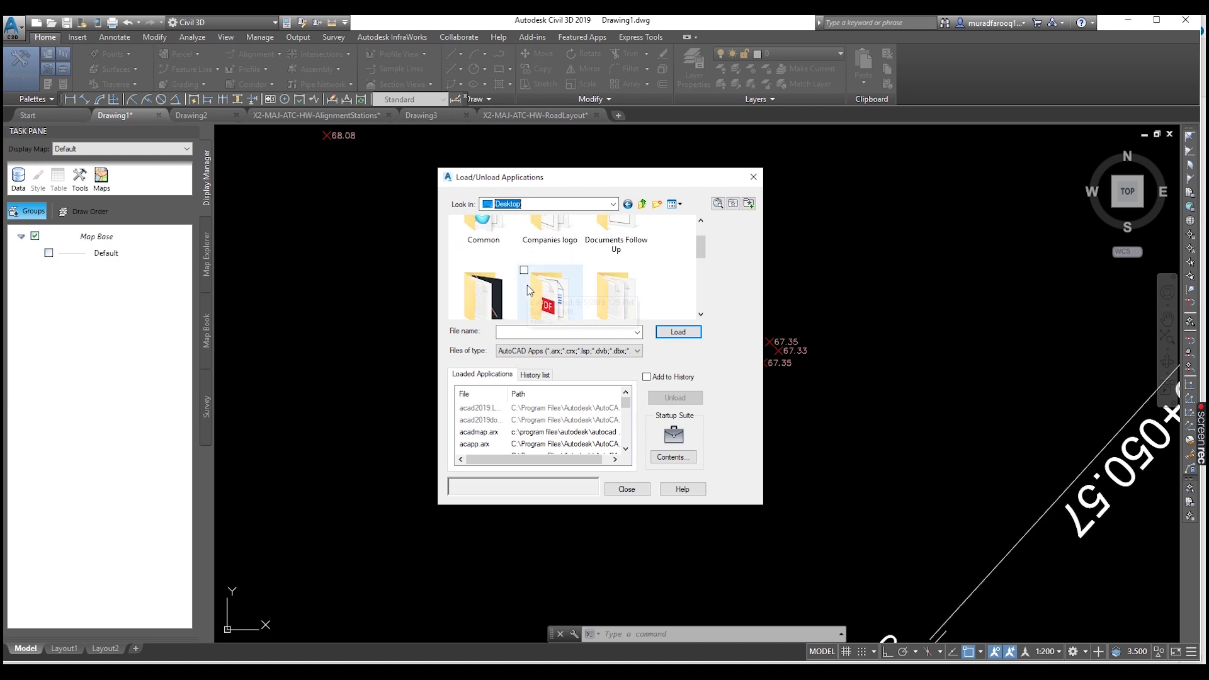
pyautogui.doubleClick(507, 251)
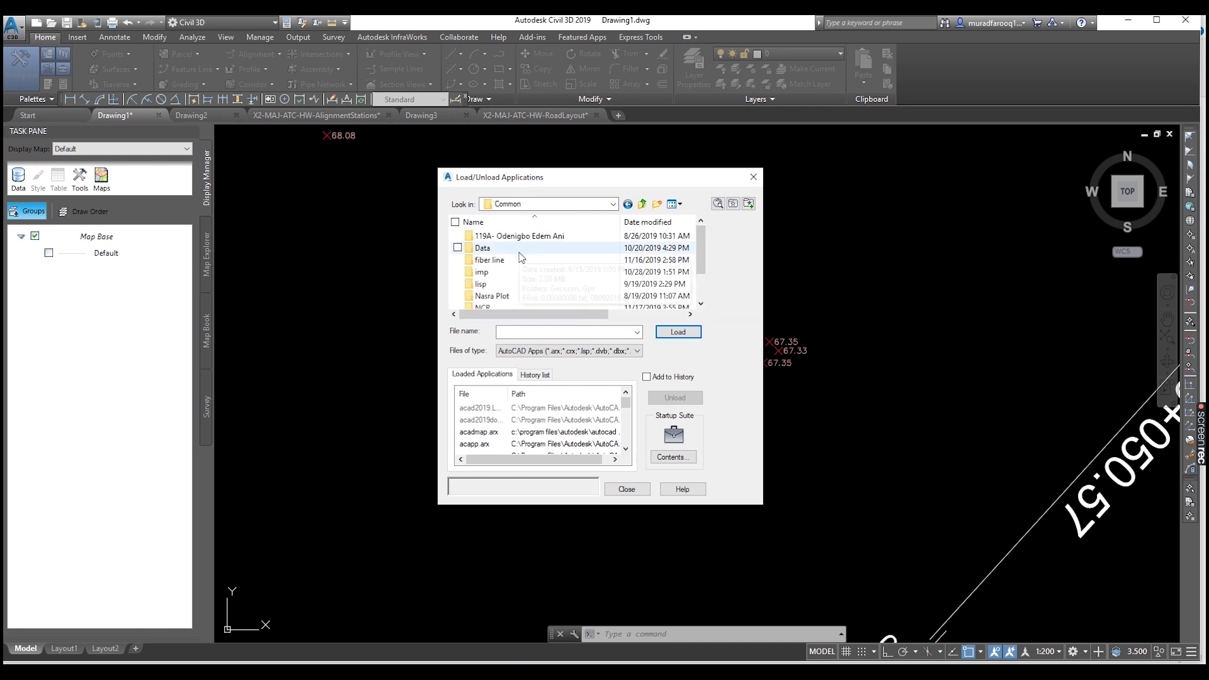
pyautogui.doubleClick(520, 282)
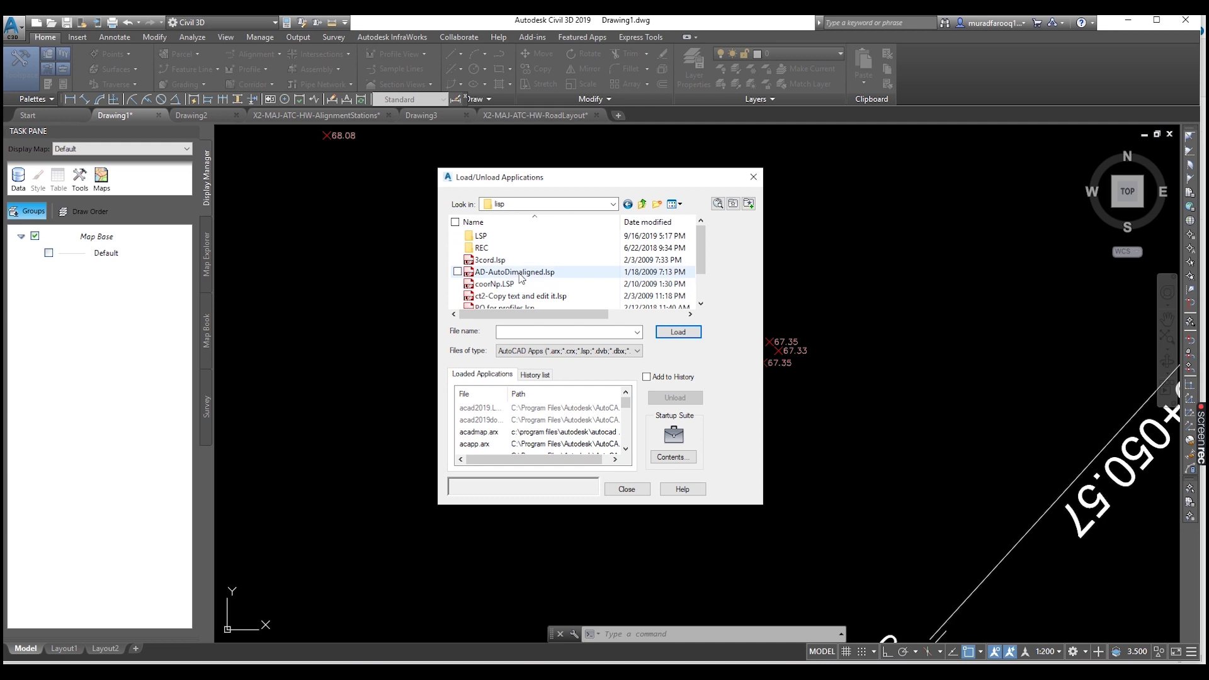
pyautogui.scroll(-1, 520, 277)
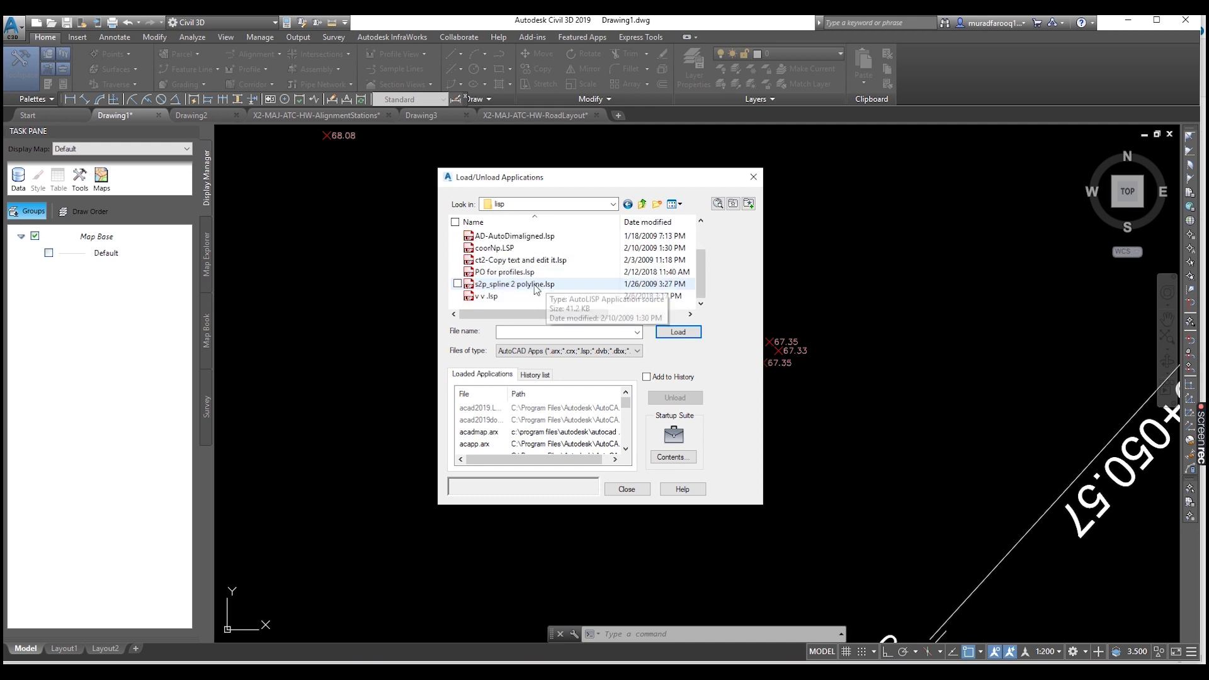
pyautogui.click(502, 250)
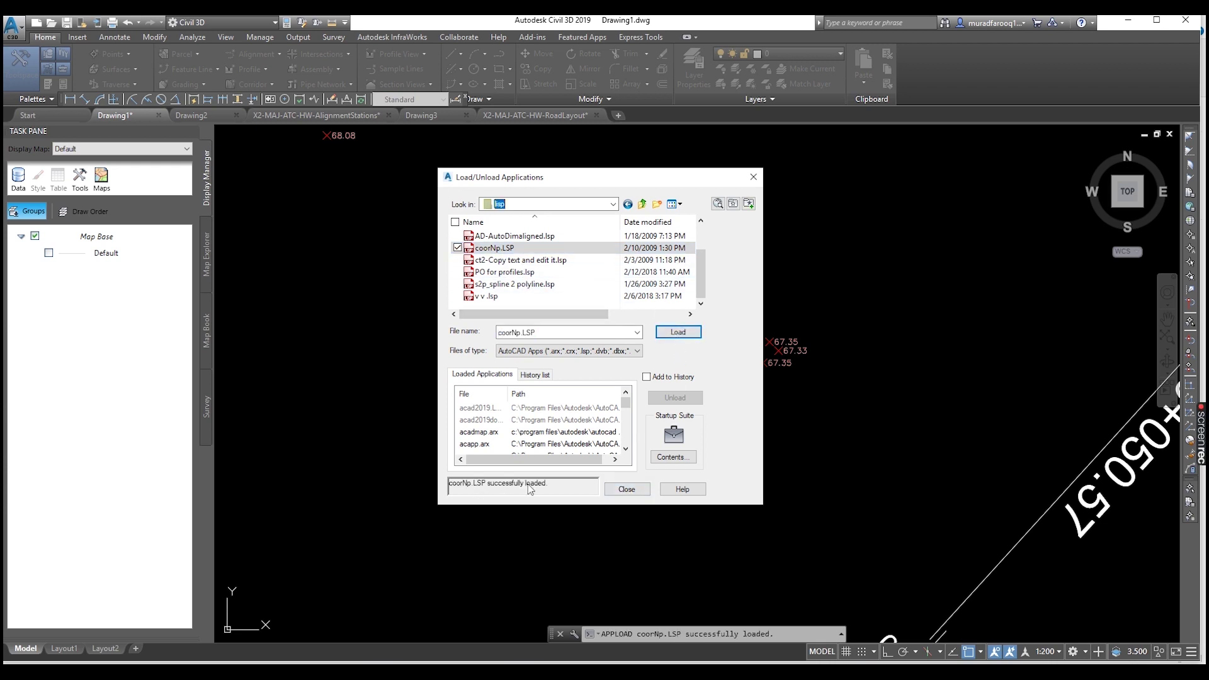
pyautogui.click(627, 490)
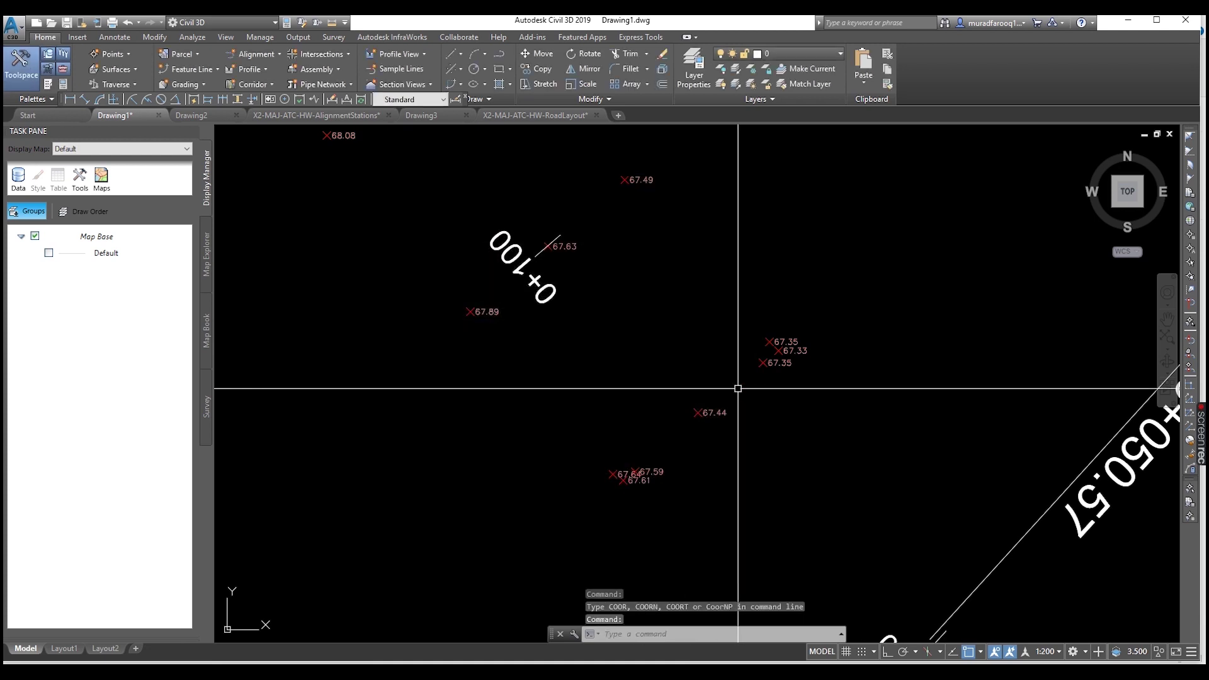
# Run COORNP in Pick mode and pick the centreline points from just before station 0+100 to the 67.90 point beyond it.
pyautogui.scroll(-5, 819, 466)
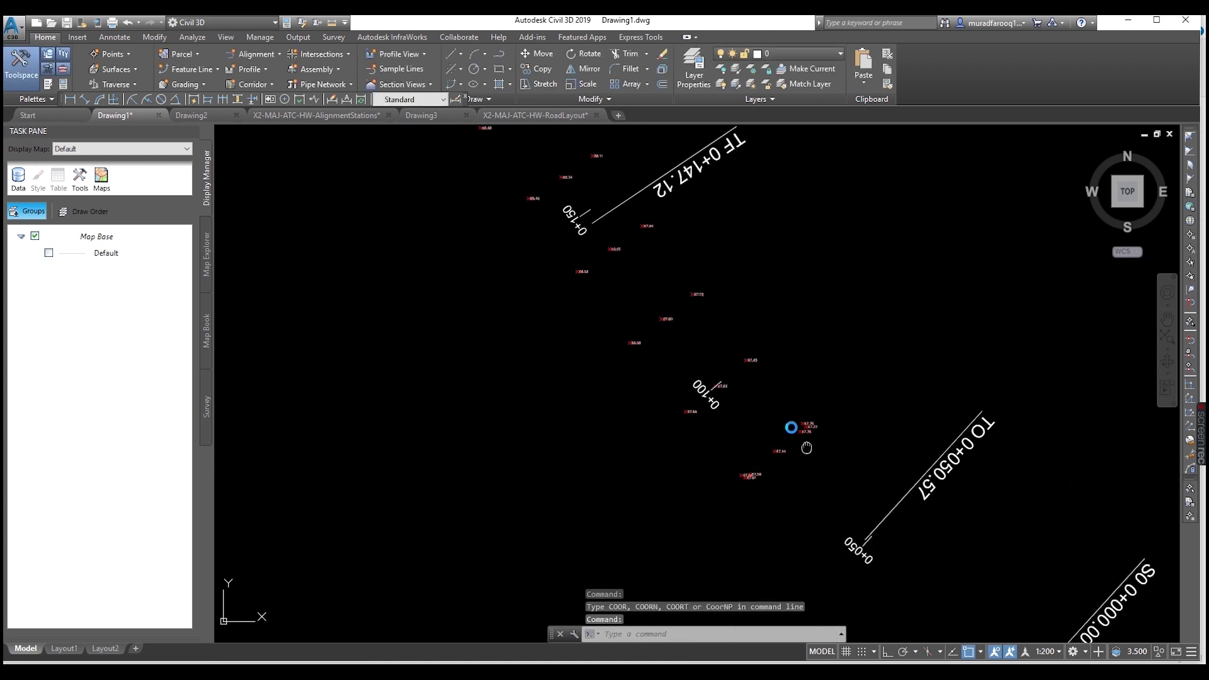
pyautogui.write('COOR')
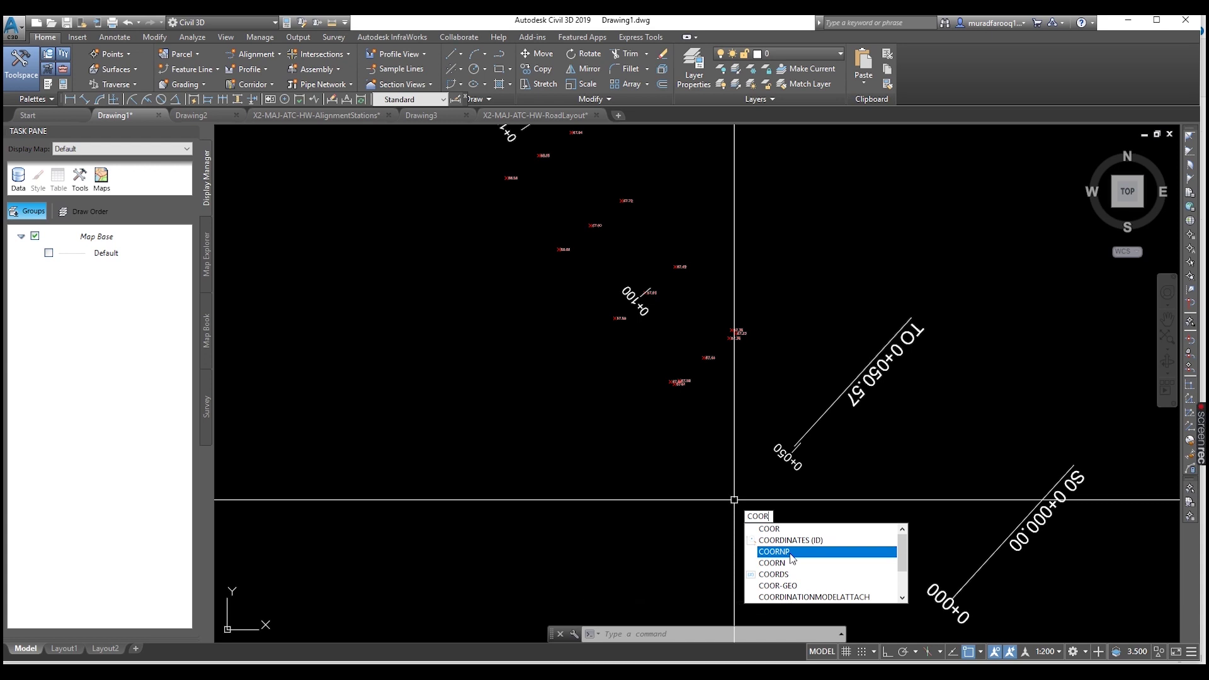
pyautogui.click(791, 558)
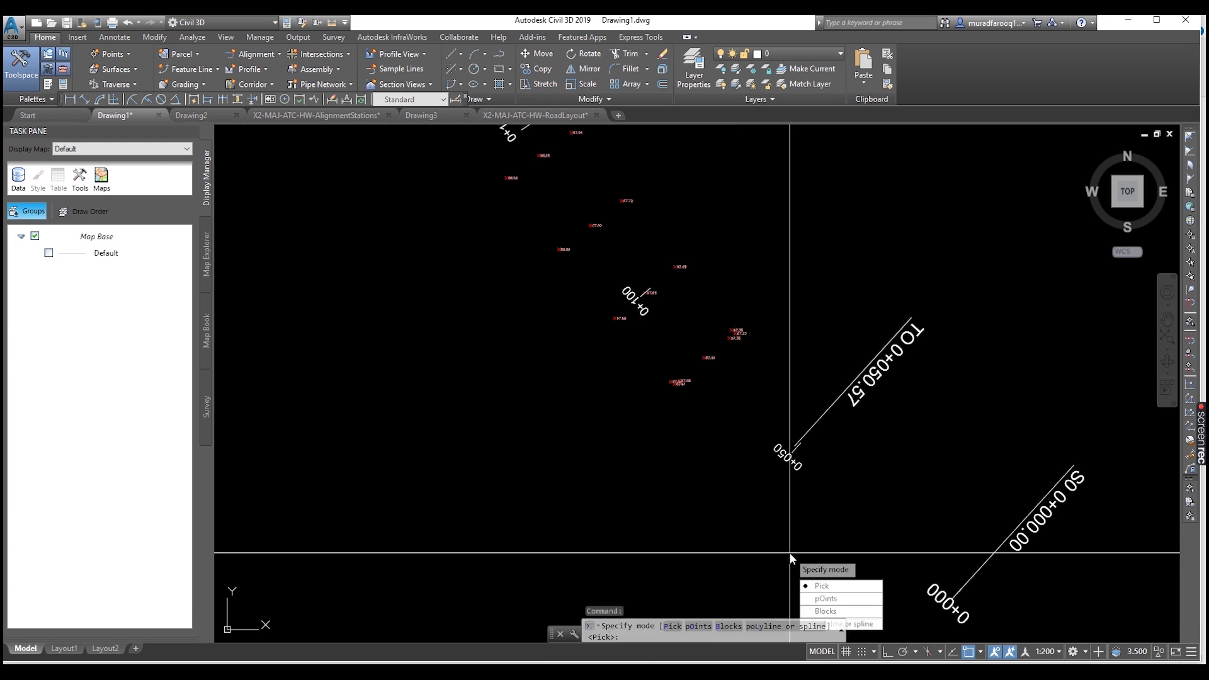
pyautogui.click(835, 586)
pyautogui.moveTo(635, 364); pyautogui.dragTo(677, 413, button='middle')
pyautogui.scroll(4, 737, 424)
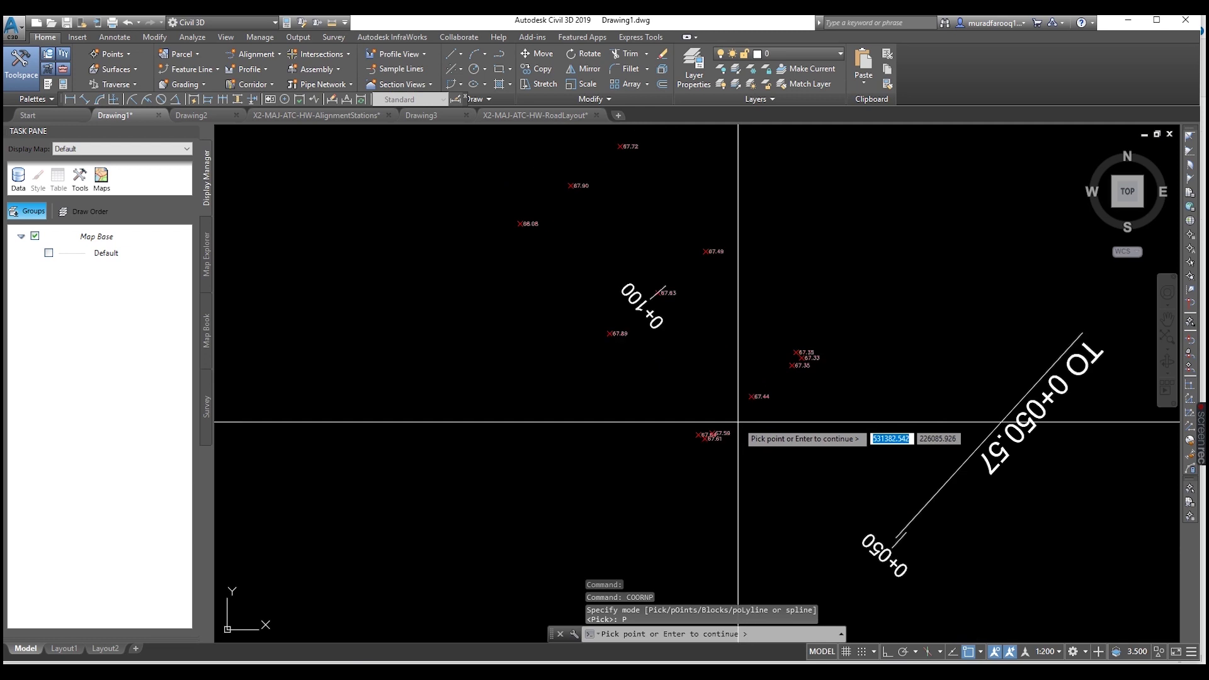
pyautogui.click(755, 387)
pyautogui.click(615, 216)
pyautogui.moveTo(552, 171); pyautogui.dragTo(729, 444, button='middle')
pyautogui.click(644, 325)
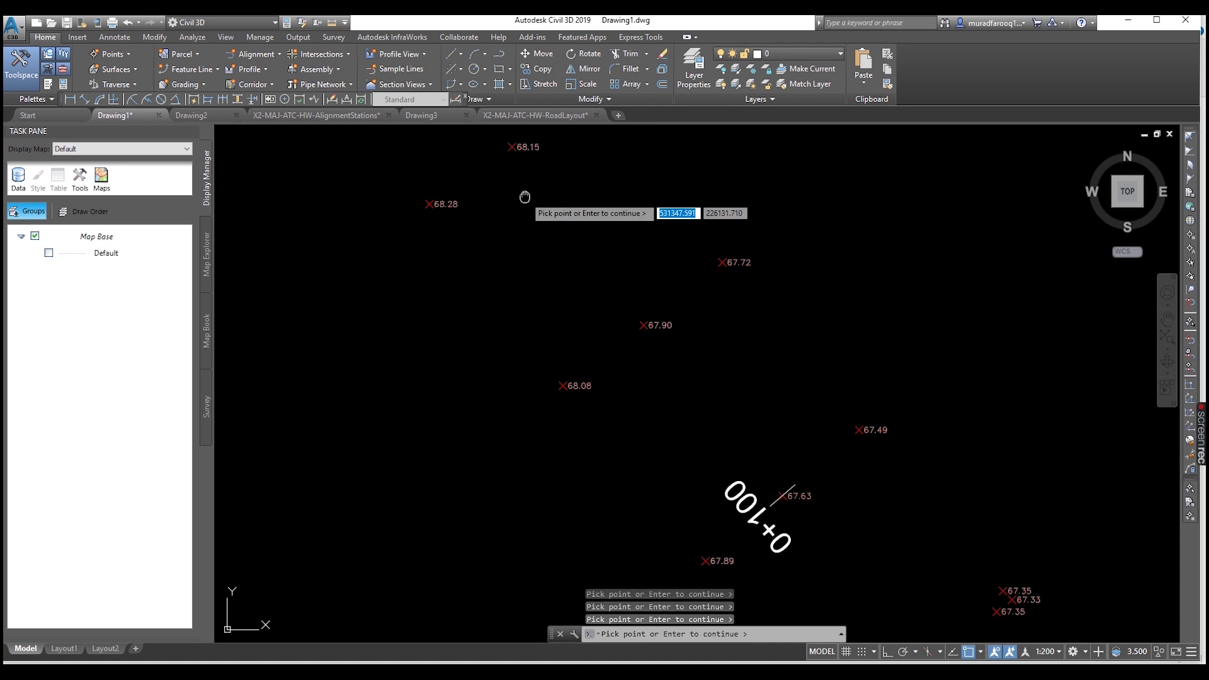
# Continue picking the centreline points along the alignment past stations 0+150, 0+200 and 0+250 to the 70.13 point beyond 0+300.
pyautogui.moveTo(525, 197); pyautogui.dragTo(658, 395, button='middle')
pyautogui.moveTo(526, 193); pyautogui.dragTo(617, 322, button='middle')
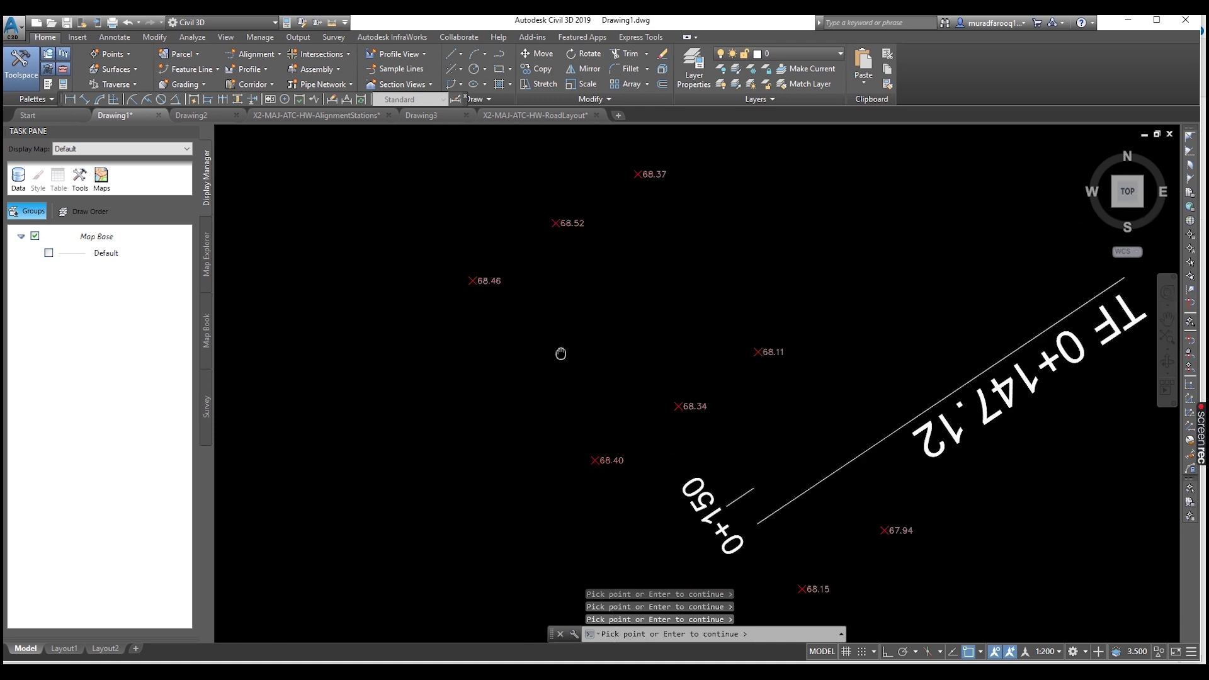
pyautogui.moveTo(495, 250); pyautogui.dragTo(639, 439, button='middle')
pyautogui.moveTo(598, 275); pyautogui.dragTo(644, 384, button='middle')
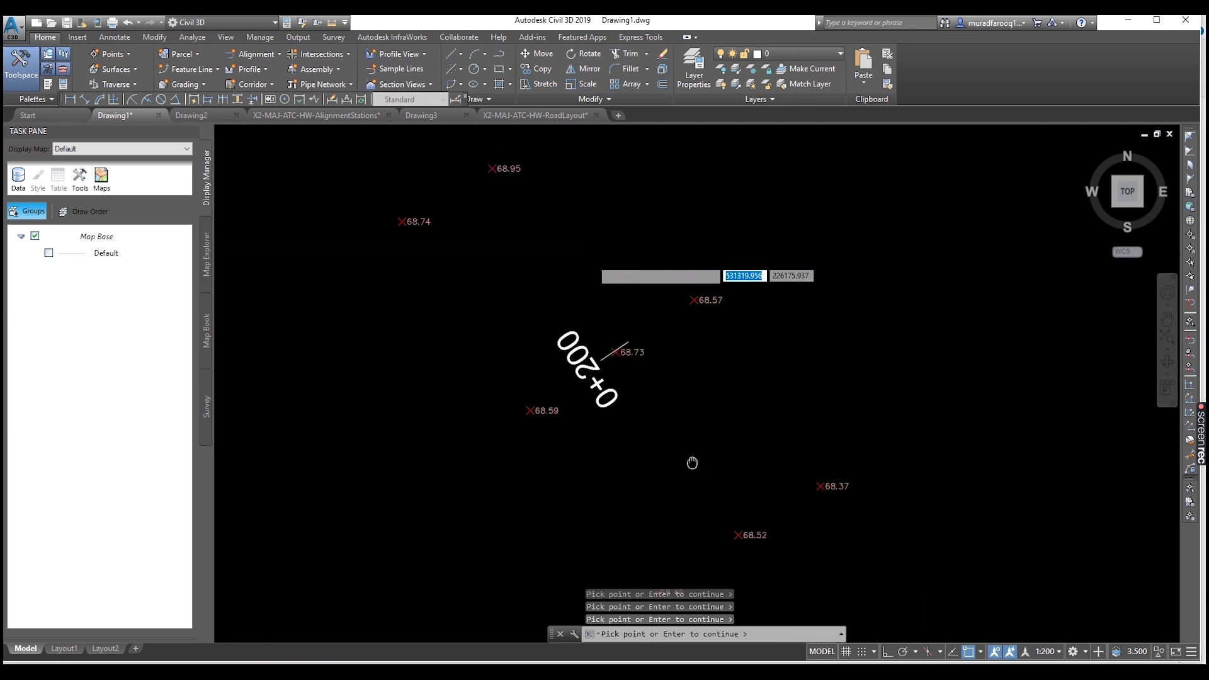
pyautogui.moveTo(511, 265); pyautogui.dragTo(642, 443, button='middle')
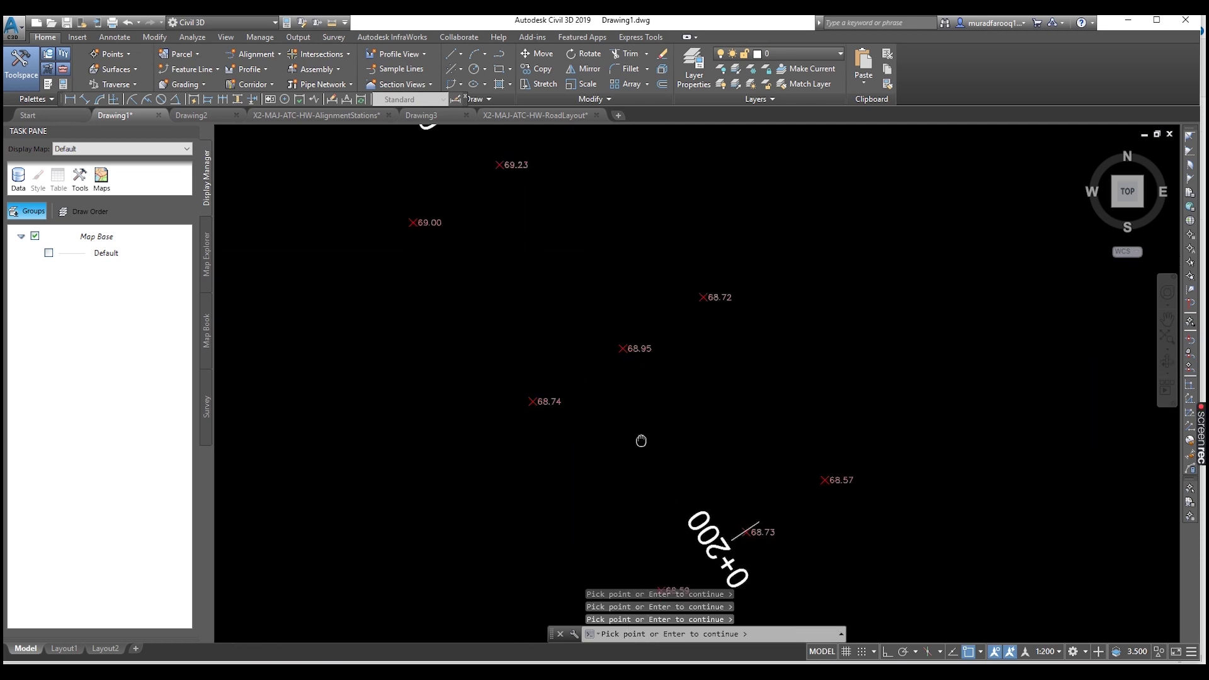
pyautogui.moveTo(535, 269); pyautogui.dragTo(642, 392, button='middle')
pyautogui.moveTo(451, 189); pyautogui.dragTo(656, 443, button='middle')
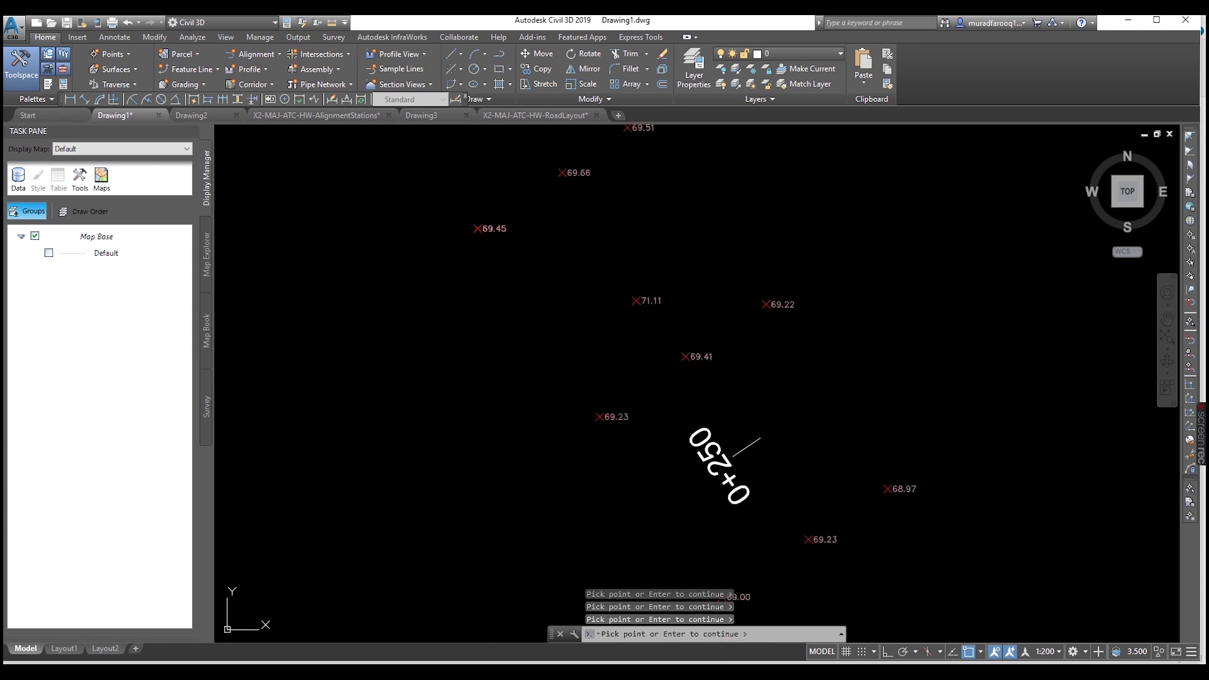
pyautogui.moveTo(511, 219); pyautogui.dragTo(651, 431, button='middle')
pyautogui.moveTo(615, 300)
pyautogui.mouseDown(button='middle')
pyautogui.moveTo(690, 431)
pyautogui.moveTo(686, 421)
pyautogui.mouseUp(button='middle')
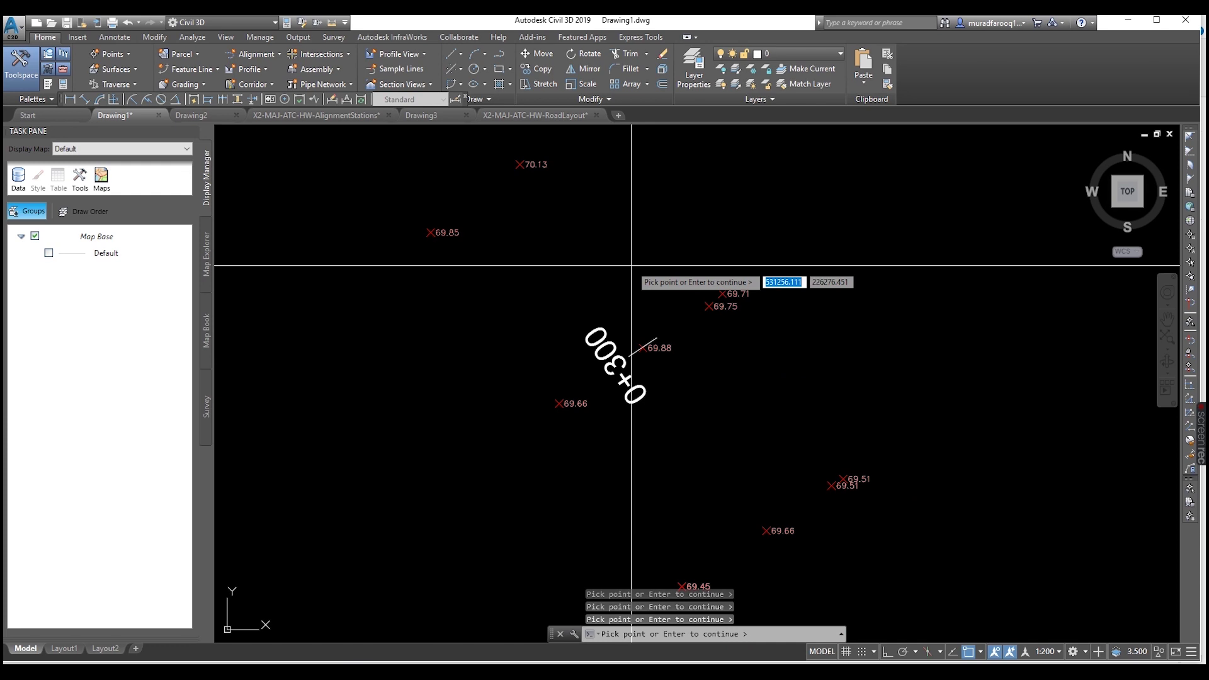
# Finish picking, number the points from 1 with an increment of 1, and choose not to save the coordinates.
pyautogui.press('Return')
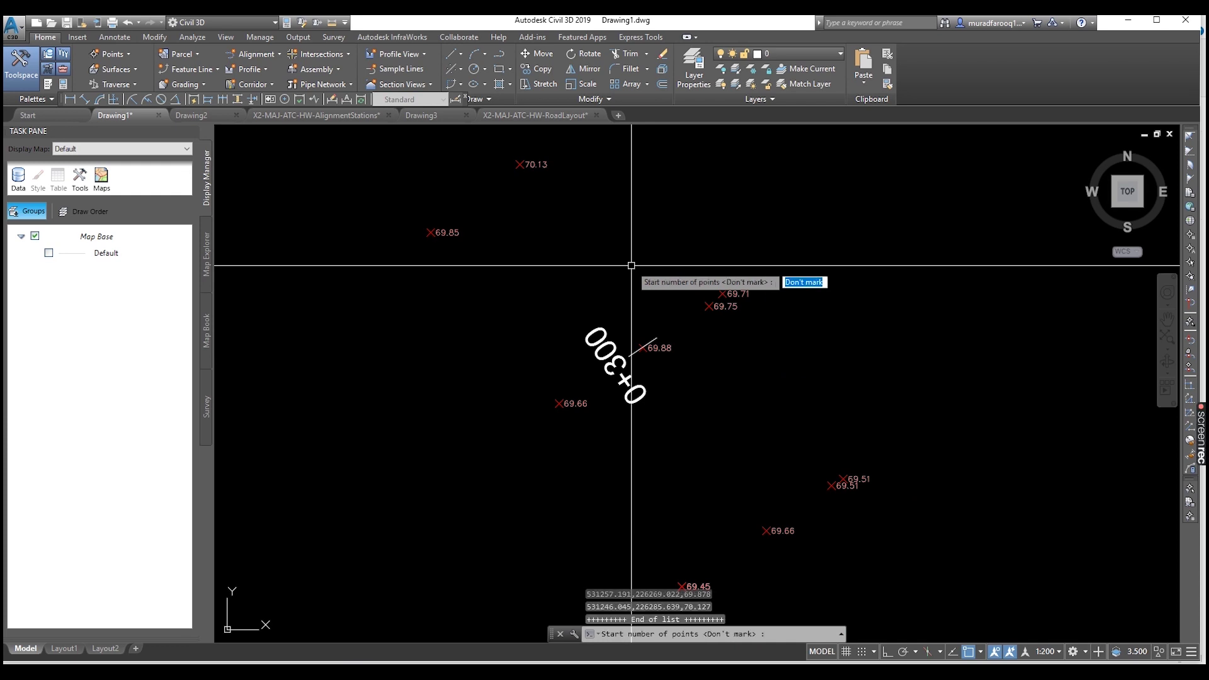
pyautogui.write('1')
pyautogui.press('Return')
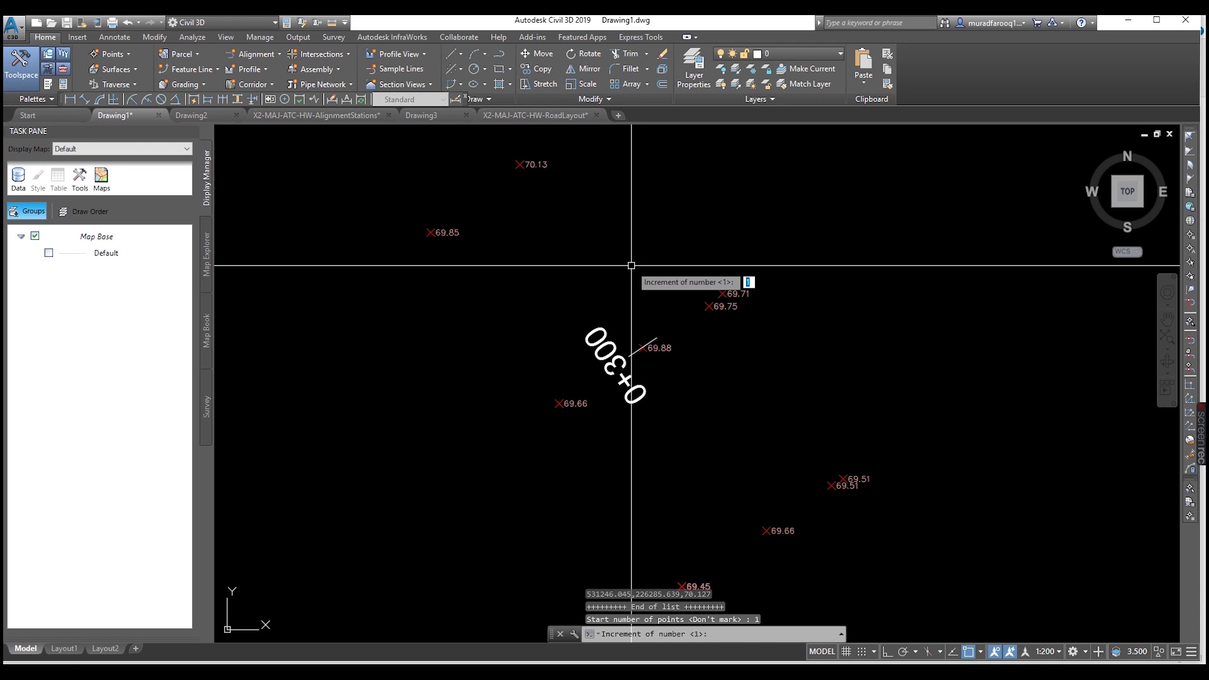
pyautogui.press('Return')
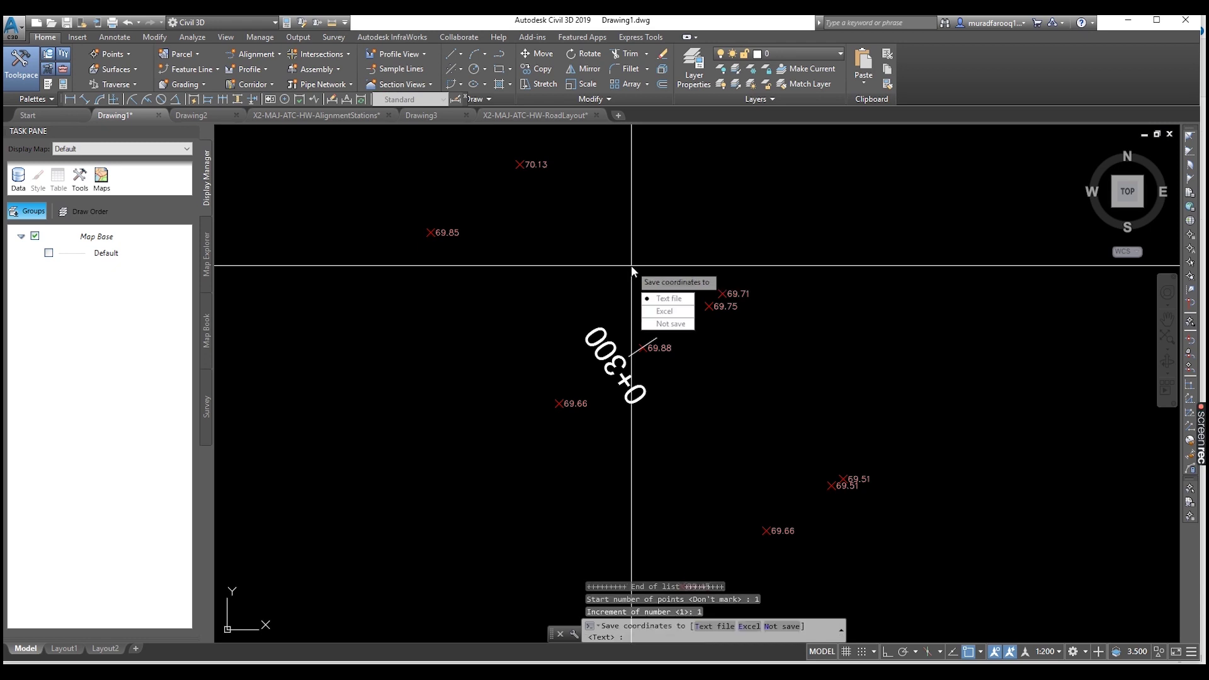
pyautogui.click(675, 323)
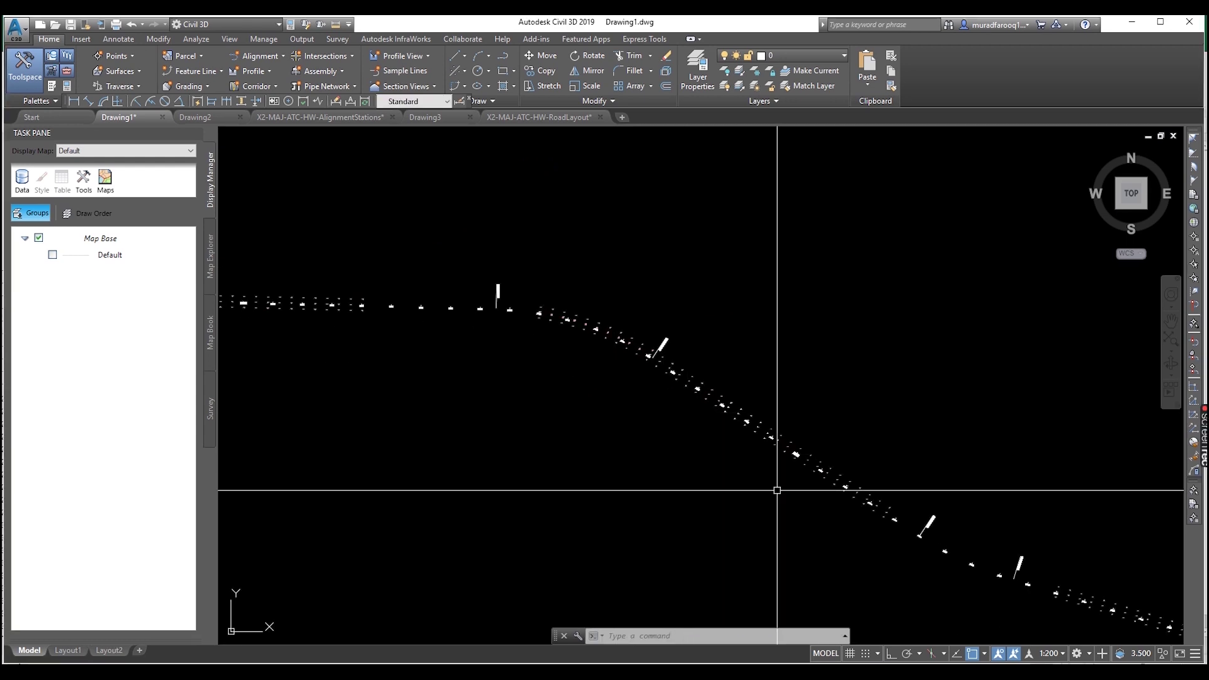
pyautogui.scroll(5, 823, 500)
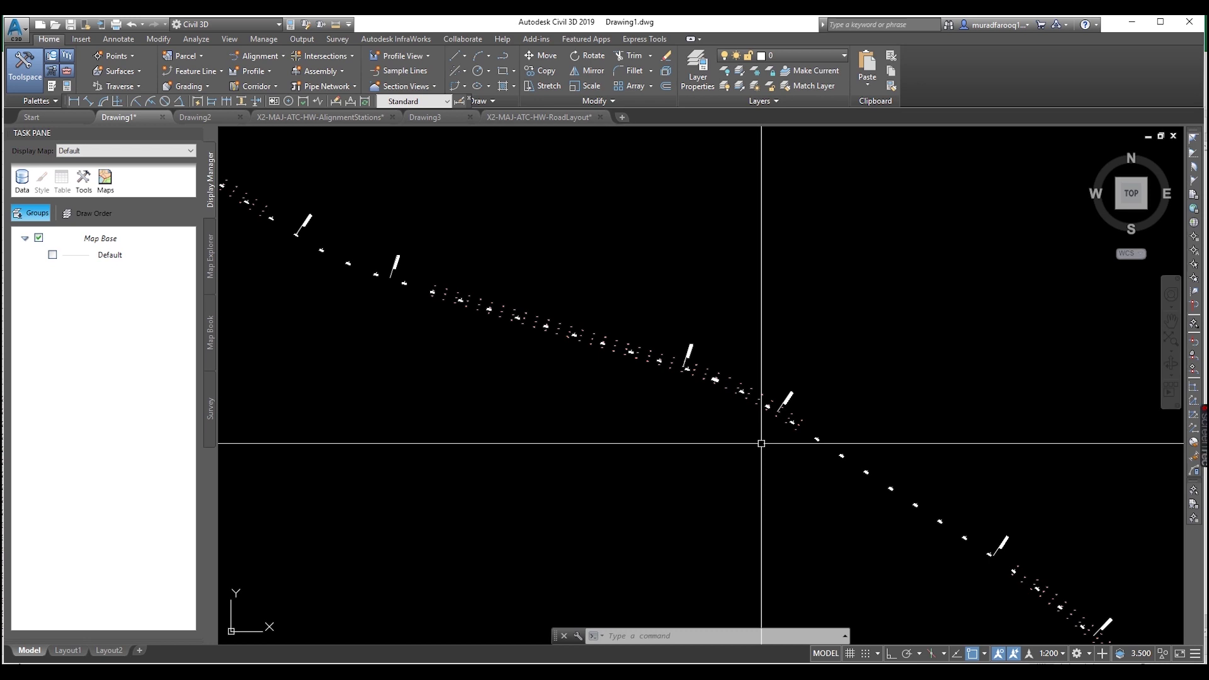
pyautogui.click(1199, 445)
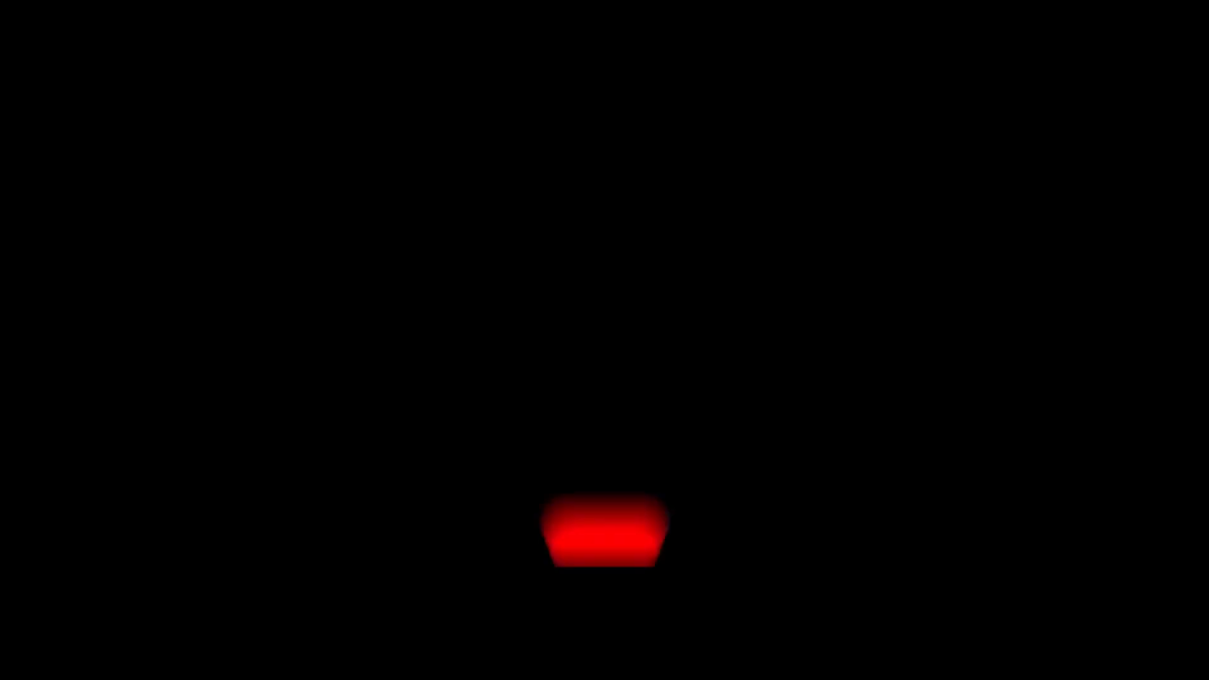